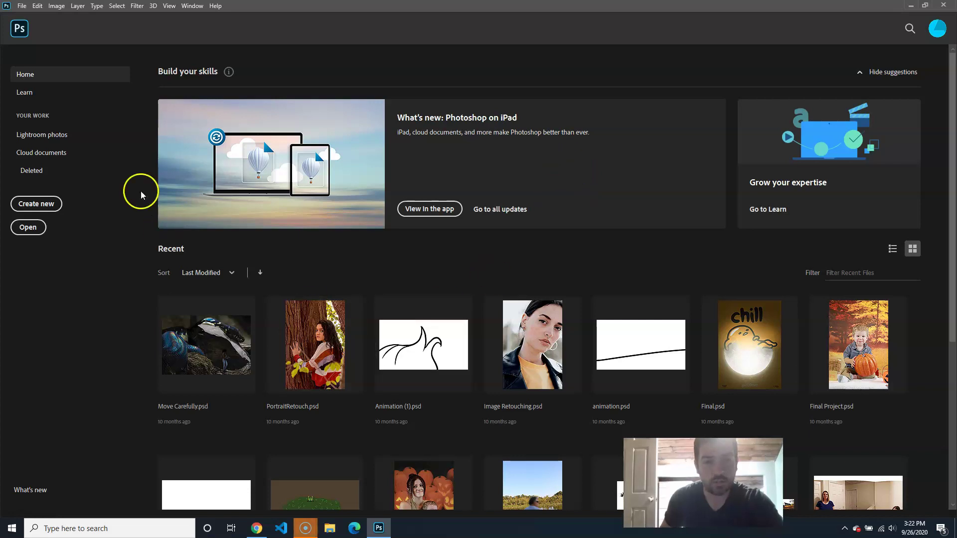
# - Enter the 9 in height and create the 6 × 9 in, 300 ppi white document
pyautogui.click(617, 203)
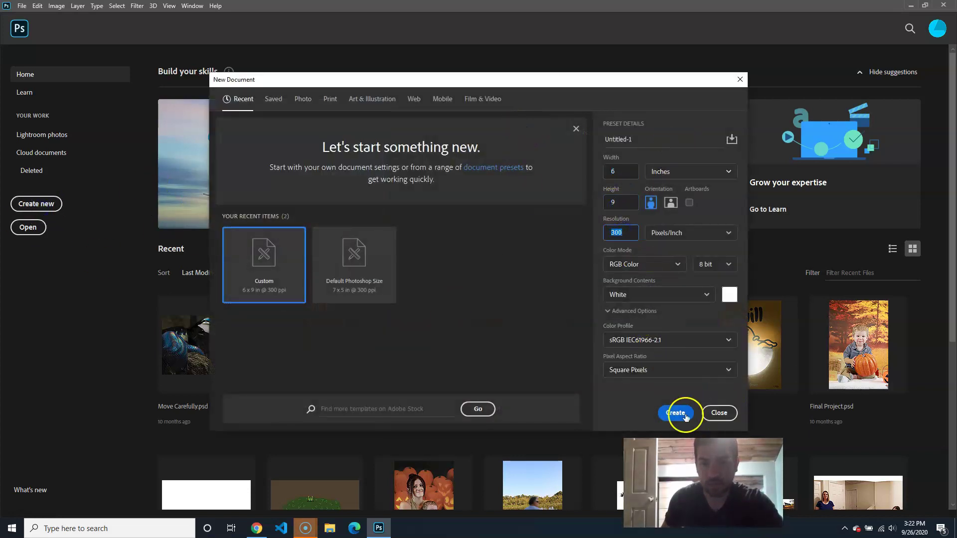
pyautogui.click(676, 413)
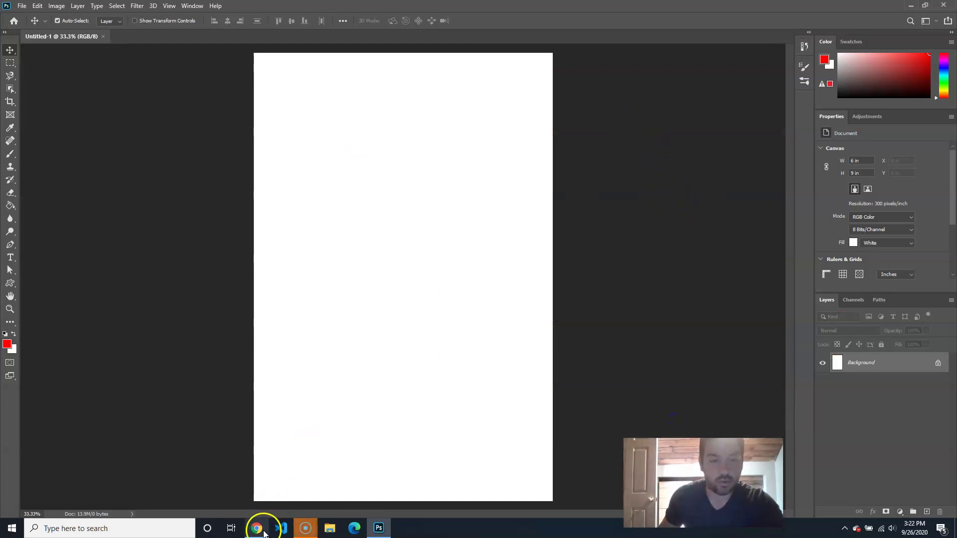
# - In a new Chrome tab, search Google for 'bottle'
pyautogui.moveTo(263, 532)
pyautogui.click(284, 486)
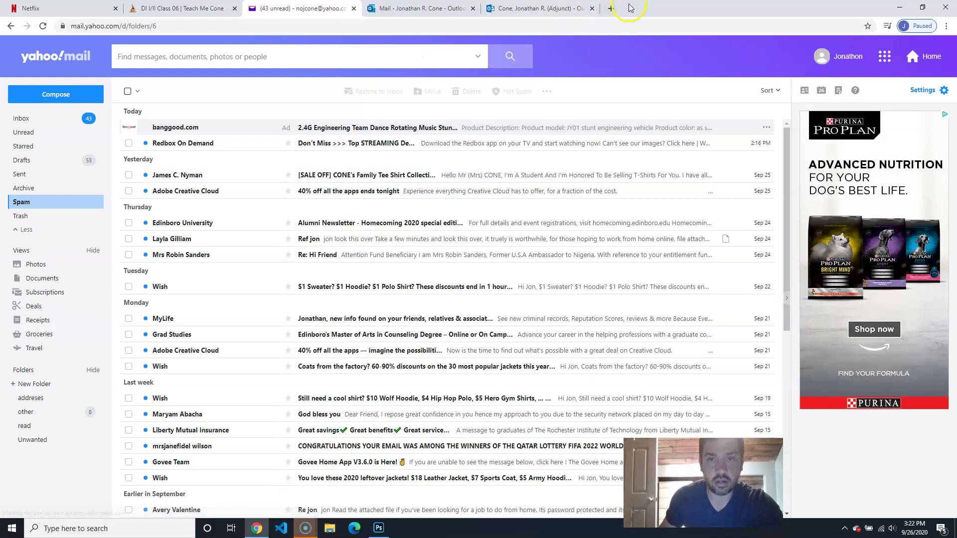
pyautogui.click(611, 9)
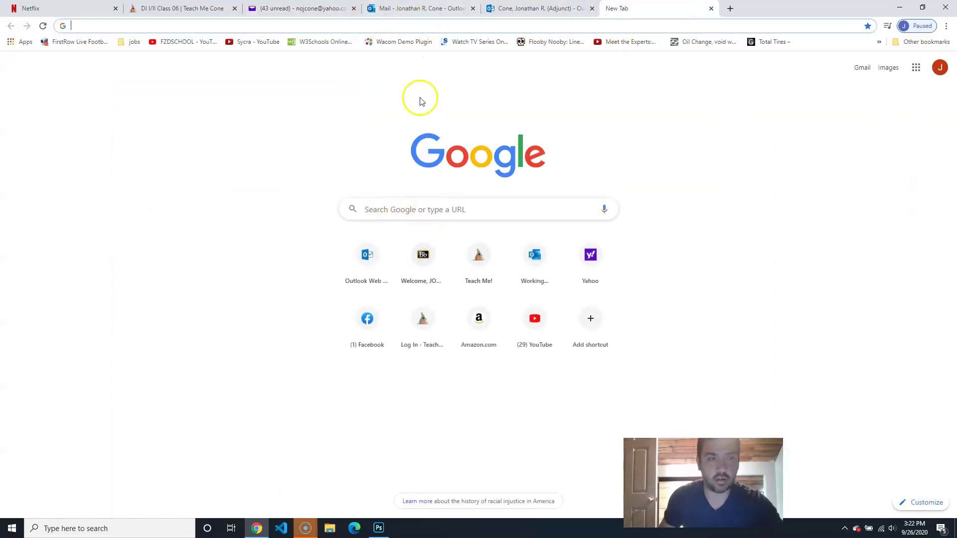
pyautogui.click(414, 209)
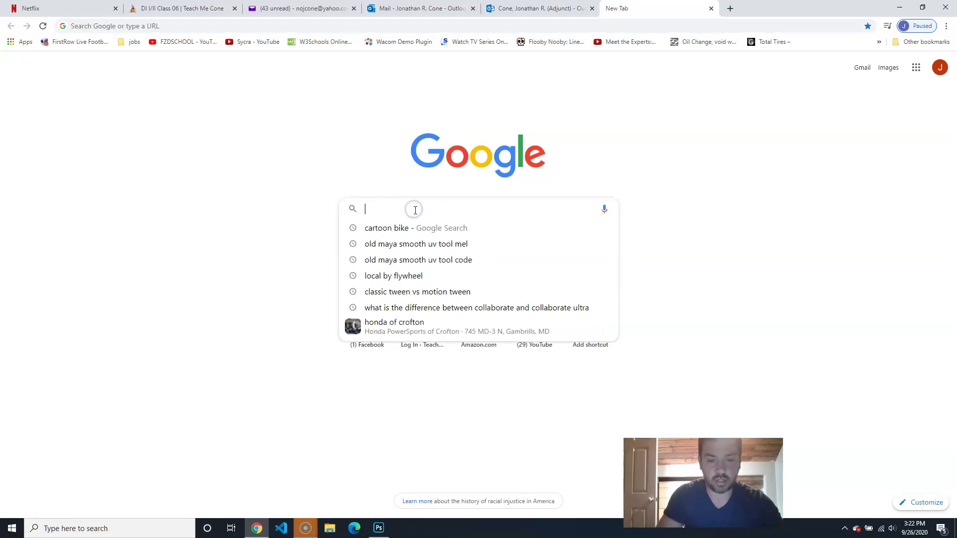
pyautogui.write('bot')
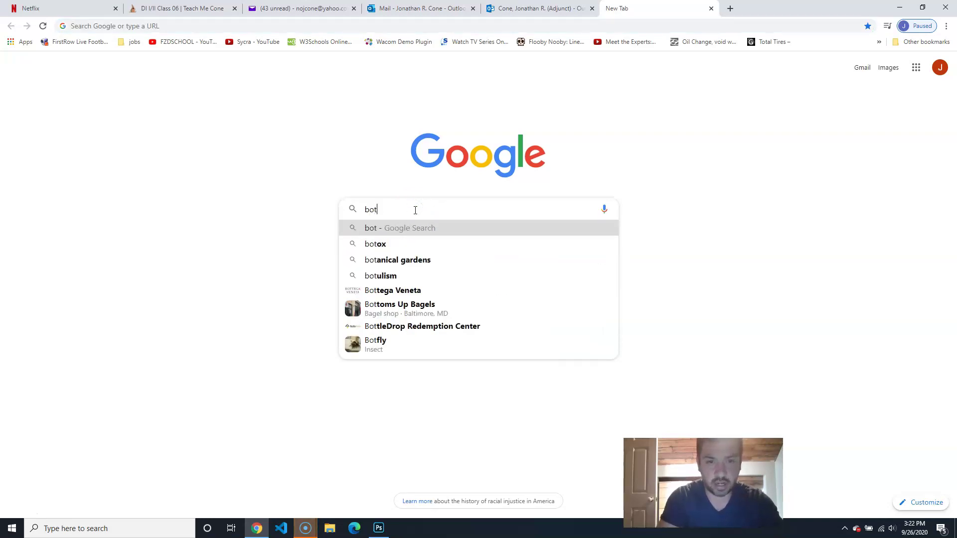
pyautogui.write('tle')
pyautogui.press('Return')
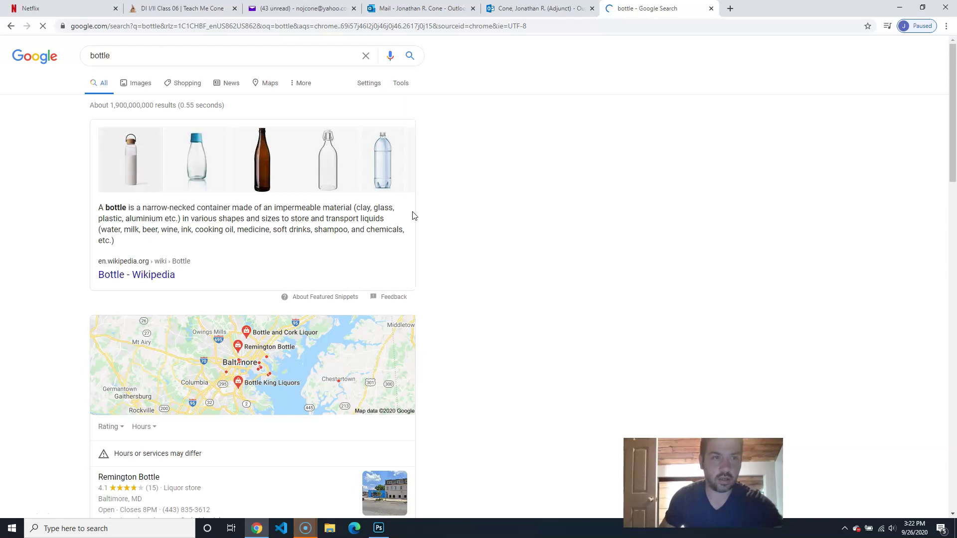
# - Switch to the Images results and scroll down through the bottle photos
pyautogui.click(192, 85)
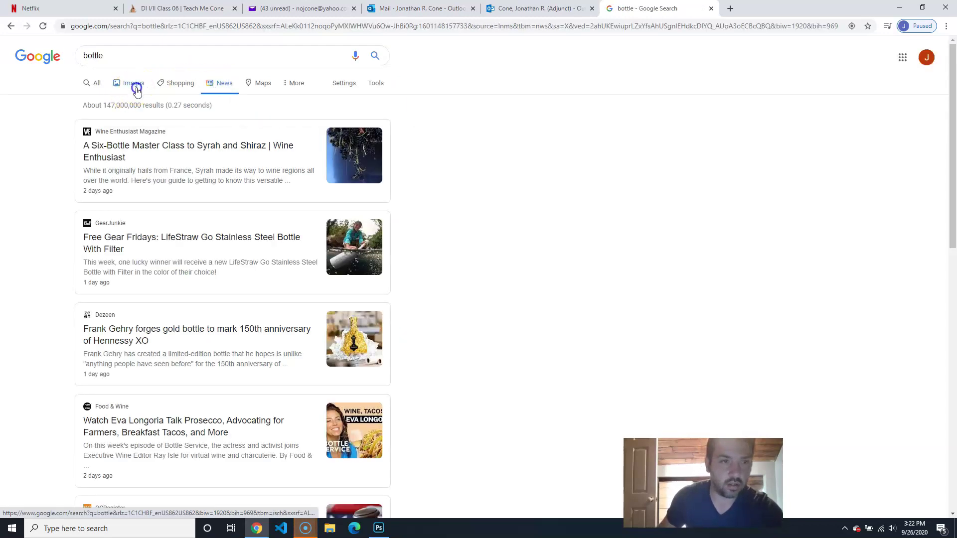
pyautogui.click(133, 89)
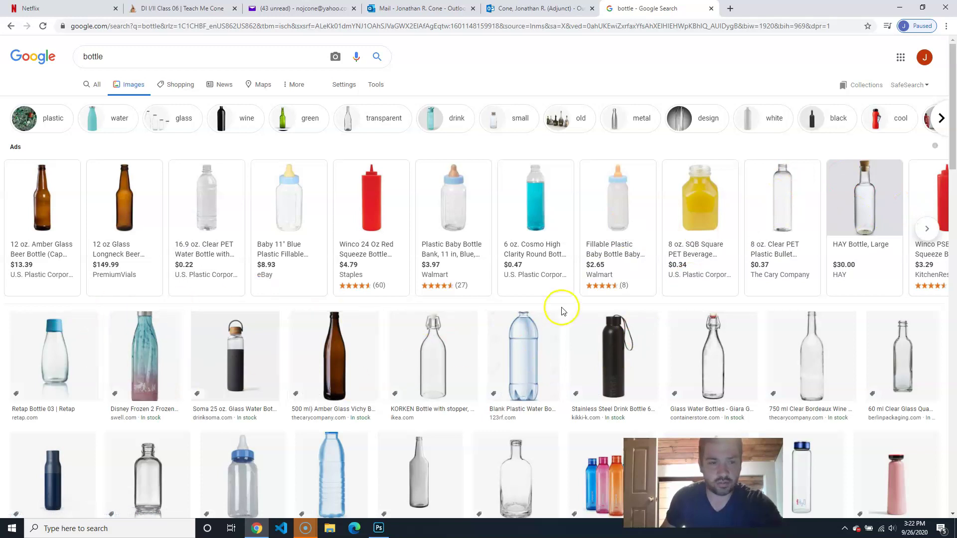
pyautogui.scroll(-6, 551, 311)
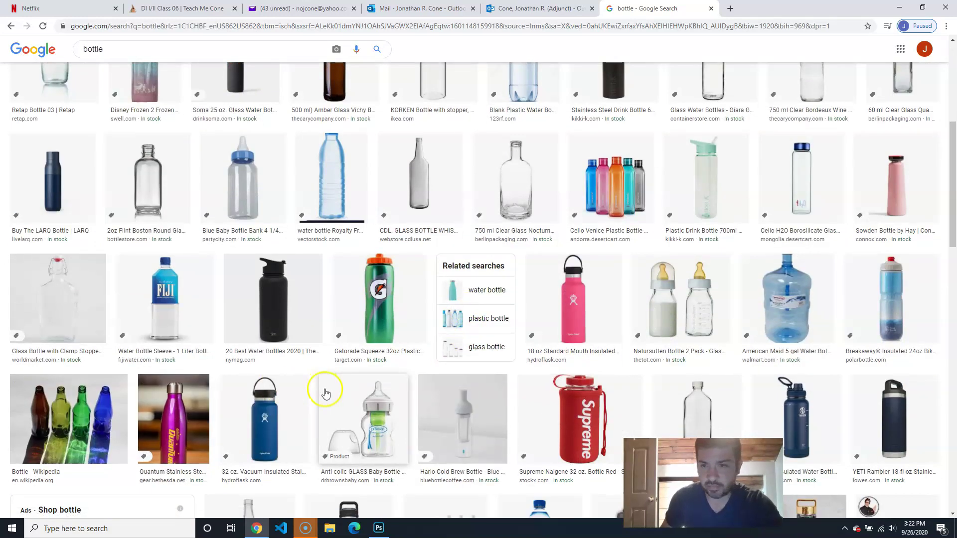
pyautogui.scroll(-8, 324, 391)
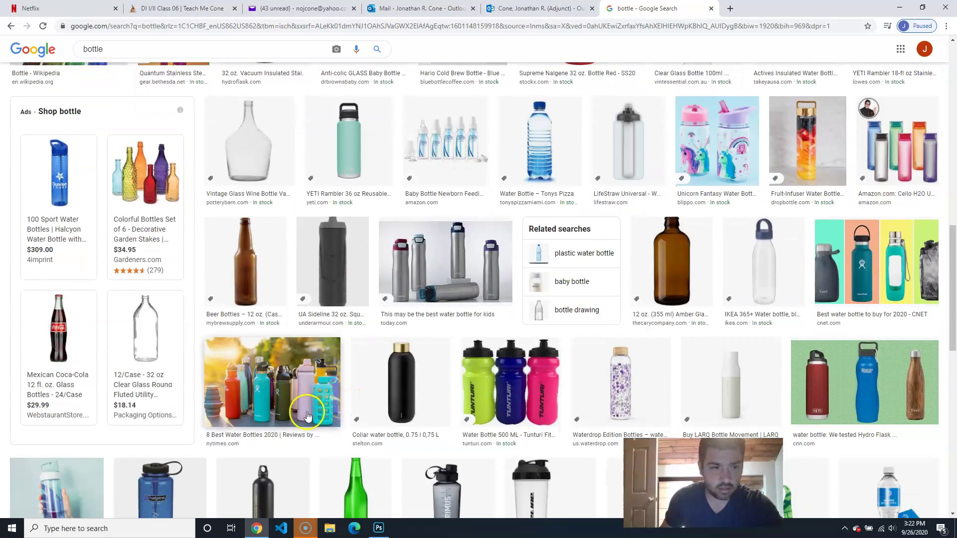
pyautogui.scroll(-8, 299, 424)
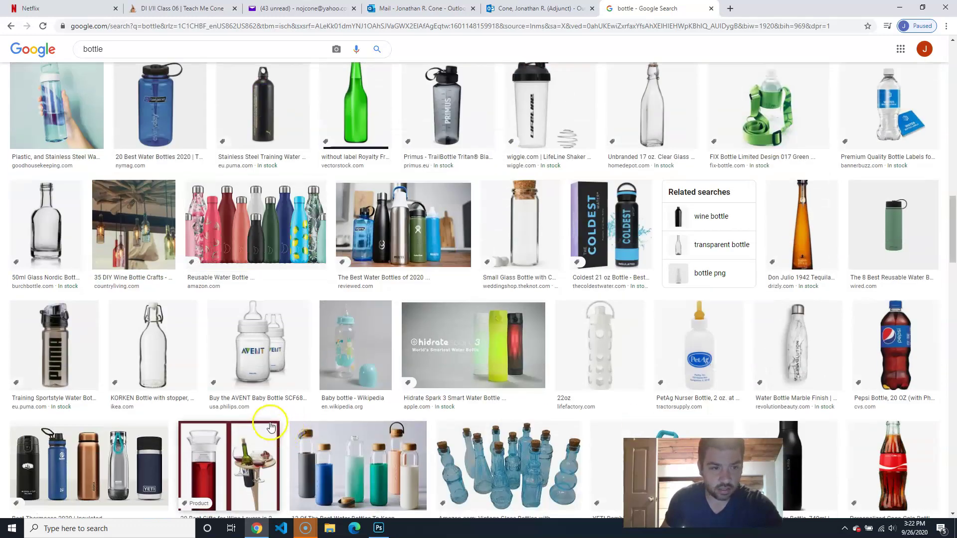
pyautogui.scroll(-3, 270, 427)
pyautogui.scroll(-5, 271, 426)
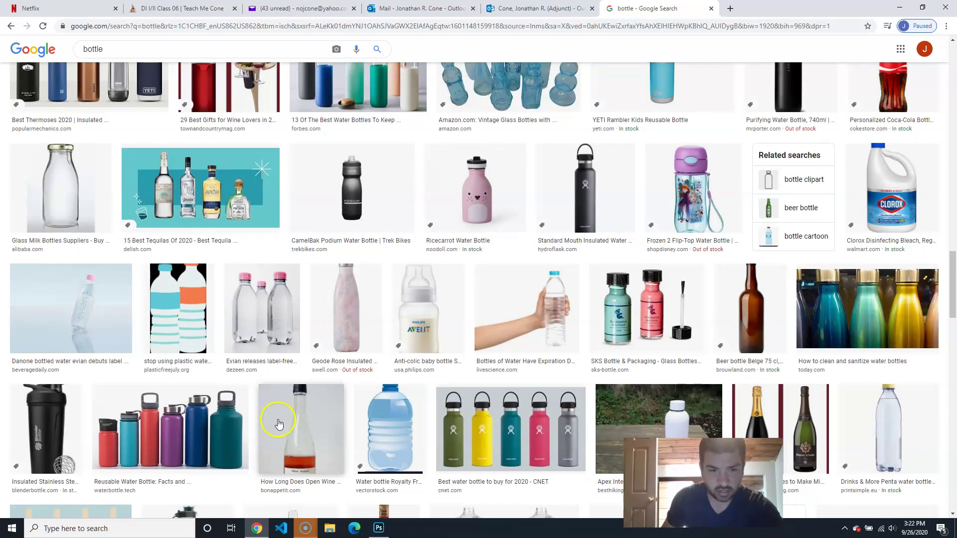
# - Open the photo of three pink-capped Evian bottles and copy the image
pyautogui.click(271, 317)
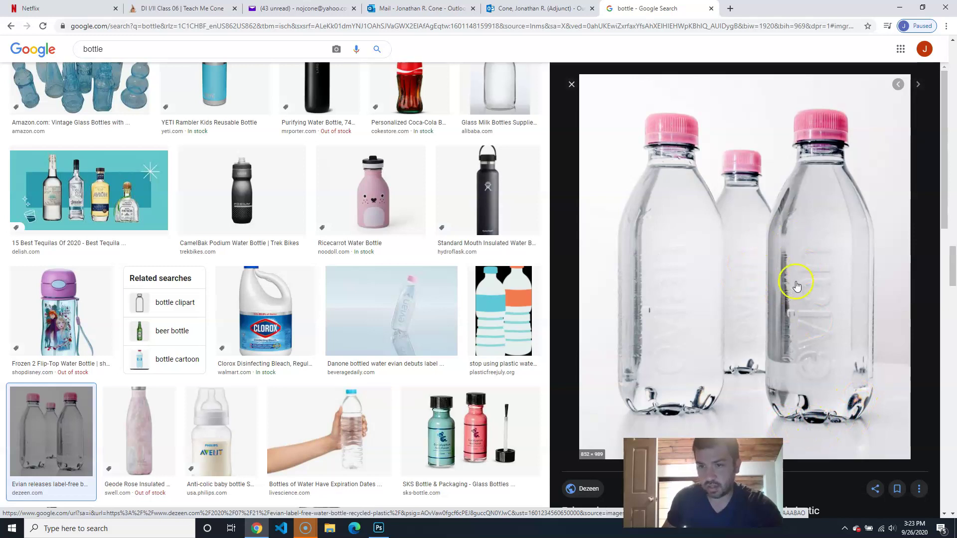
pyautogui.rightClick(800, 246)
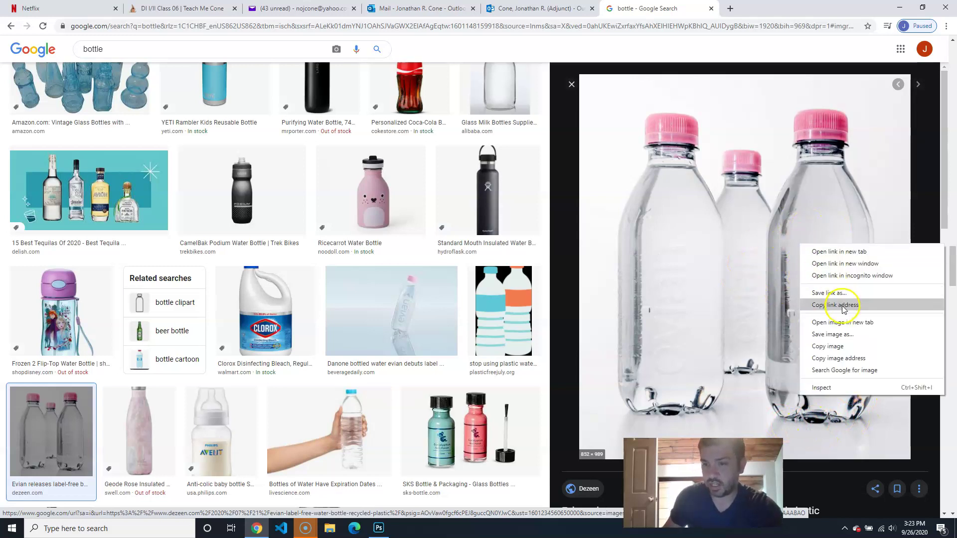
pyautogui.click(846, 347)
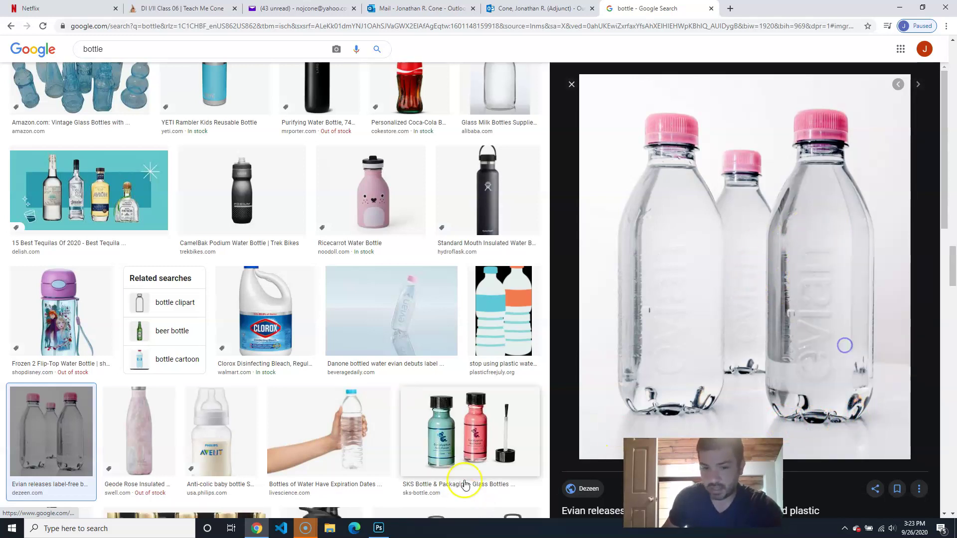
pyautogui.click(378, 528)
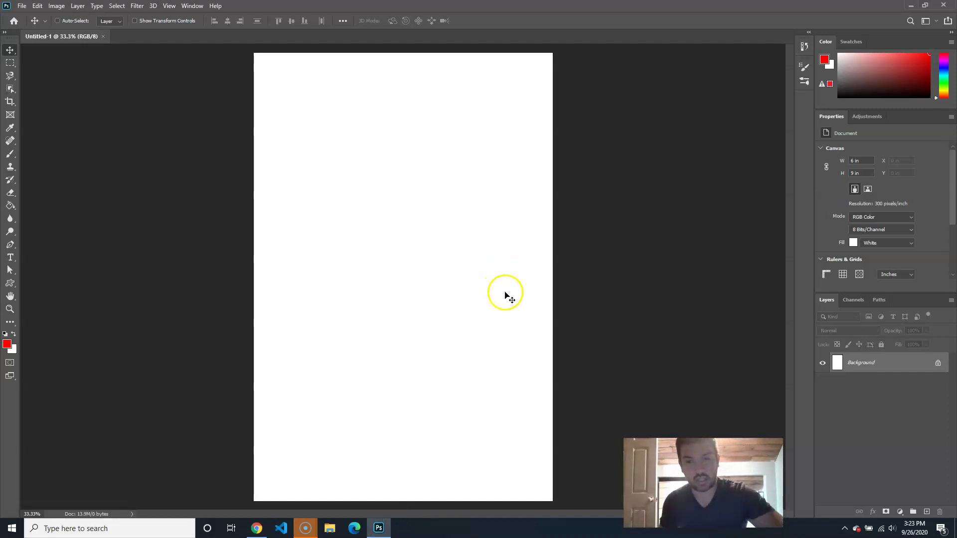
# - Paste the bottles photo and enlarge it to about 241%, centring the front bottle
pyautogui.hotkey('ctrl', 'v')
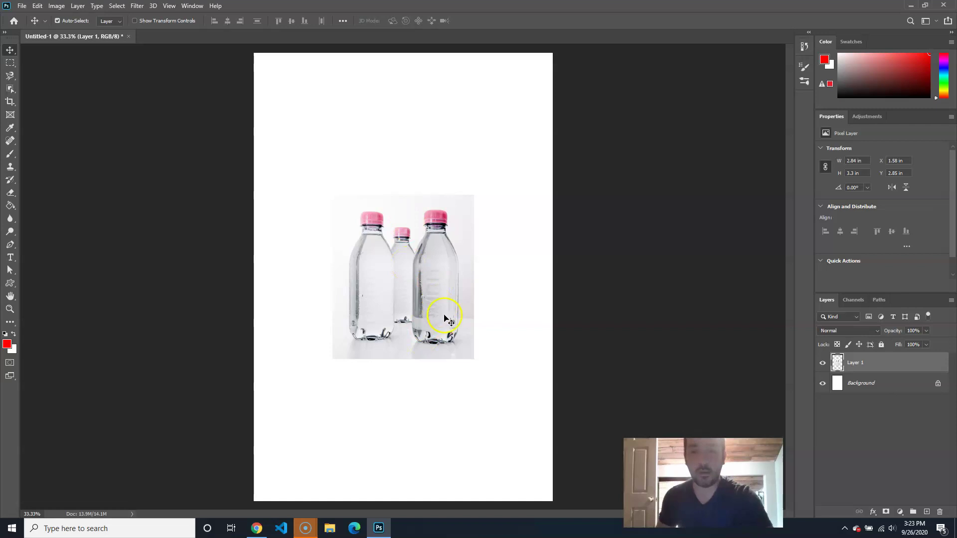
pyautogui.hotkey('ctrl', 't')
pyautogui.moveTo(474, 195); pyautogui.dragTo(697, 17)
pyautogui.moveTo(510, 178); pyautogui.dragTo(368, 282)
pyautogui.moveTo(515, 83); pyautogui.dragTo(537, 72)
pyautogui.moveTo(471, 234); pyautogui.dragTo(442, 273)
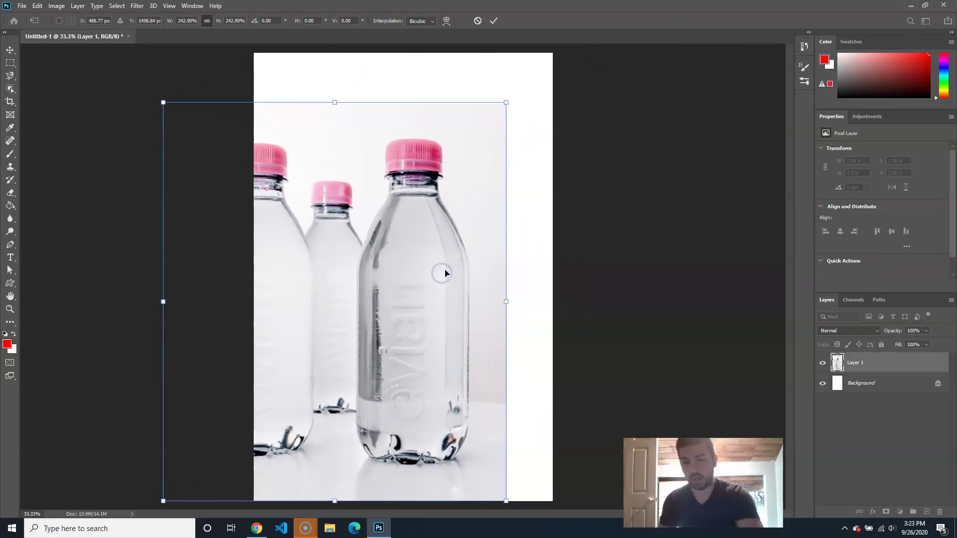
pyautogui.press('Return')
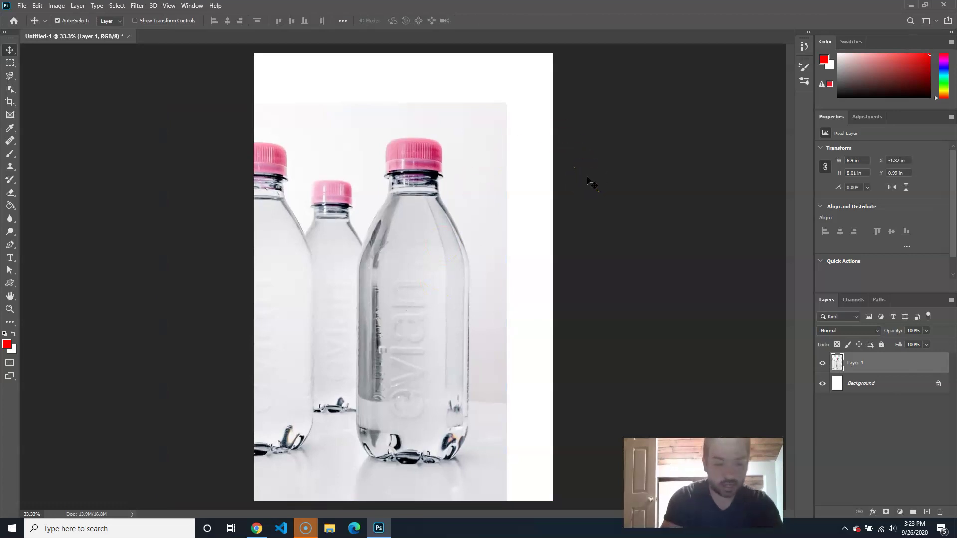
# - Zoom in to inspect the pink caps, then zoom out and nudge the photo slightly left
pyautogui.hotkey('ctrl', '+')
pyautogui.hotkey('ctrl', '+')
pyautogui.hotkey('ctrl', '+')
pyautogui.hotkey('ctrl', '-')
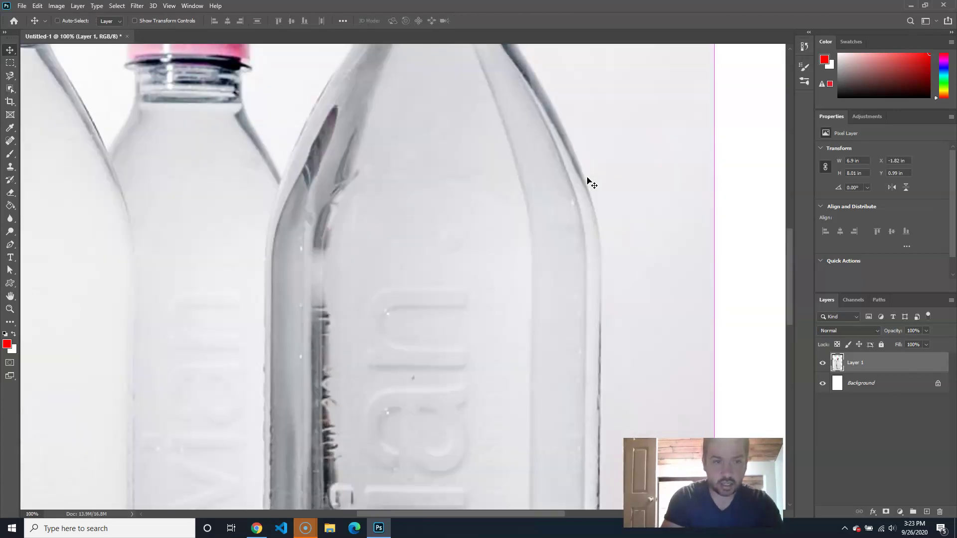
pyautogui.scroll(3, 363, 214)
pyautogui.hscroll(-3, 363, 214)
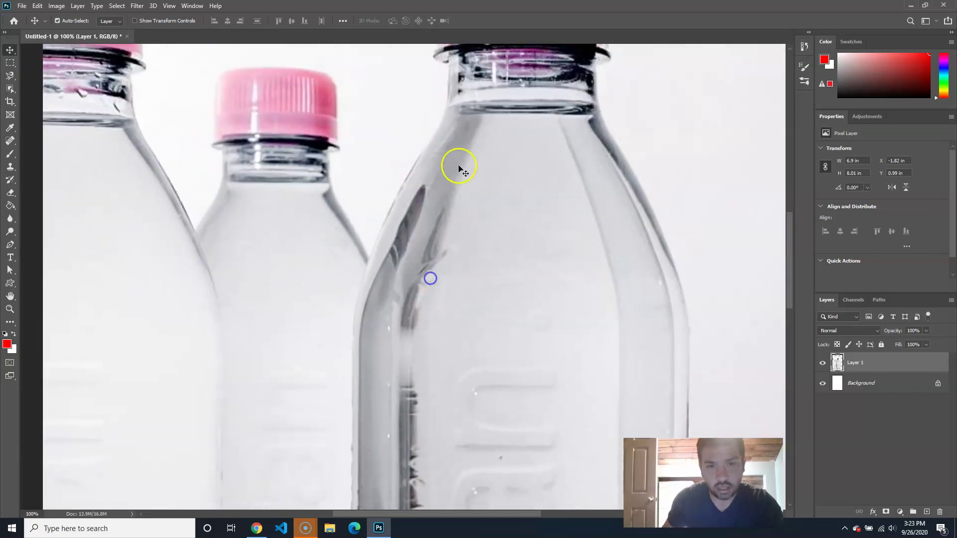
pyautogui.scroll(4, 443, 202)
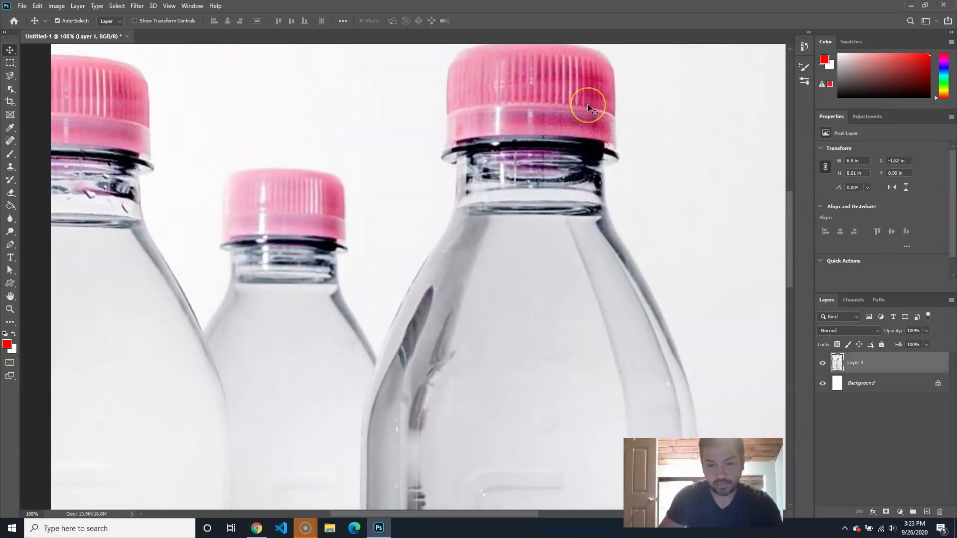
pyautogui.hotkey('ctrl', '+')
pyautogui.moveTo(588, 105); pyautogui.dragTo(427, 436)
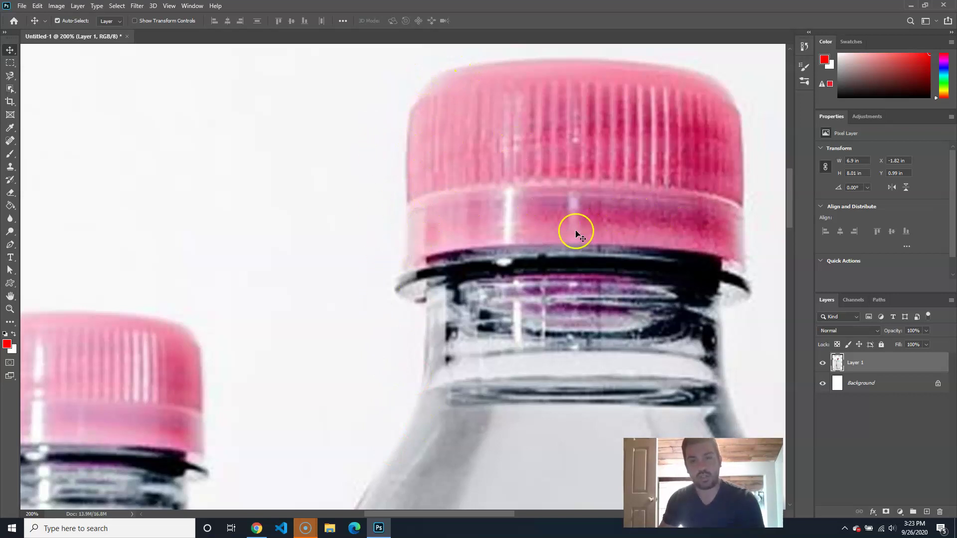
pyautogui.hotkey('ctrl', '-')
pyautogui.hotkey('ctrl', '-')
pyautogui.hotkey('ctrl', '-')
pyautogui.hotkey('ctrl', '-')
pyautogui.hotkey('ctrl', '-')
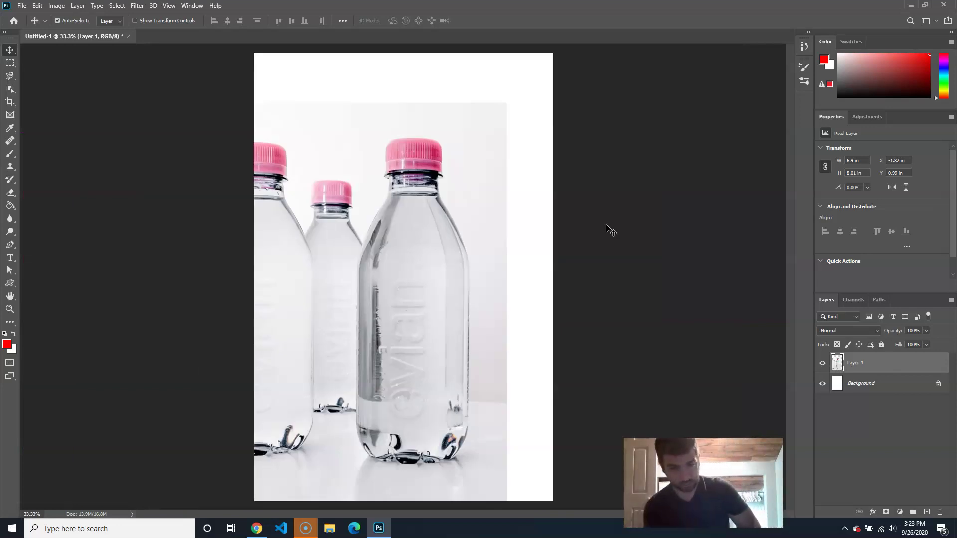
pyautogui.moveTo(459, 358); pyautogui.dragTo(452, 355)
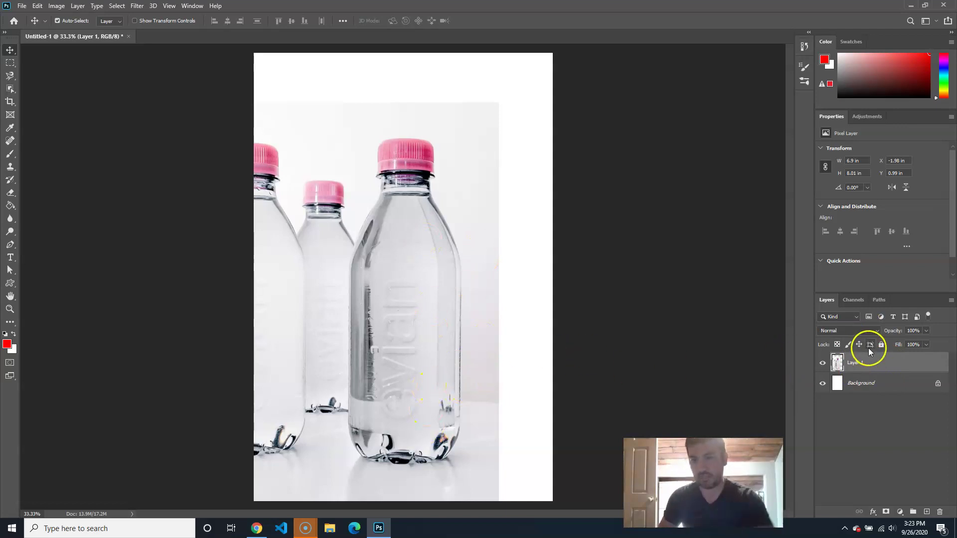
# - Lock Layer 1 and add an empty Layer 2 above it
pyautogui.click(881, 345)
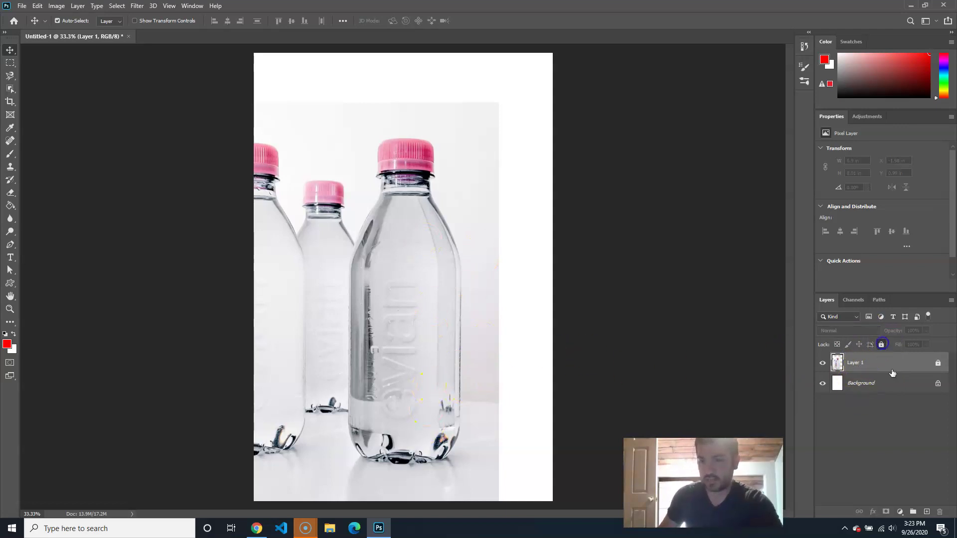
pyautogui.click(927, 512)
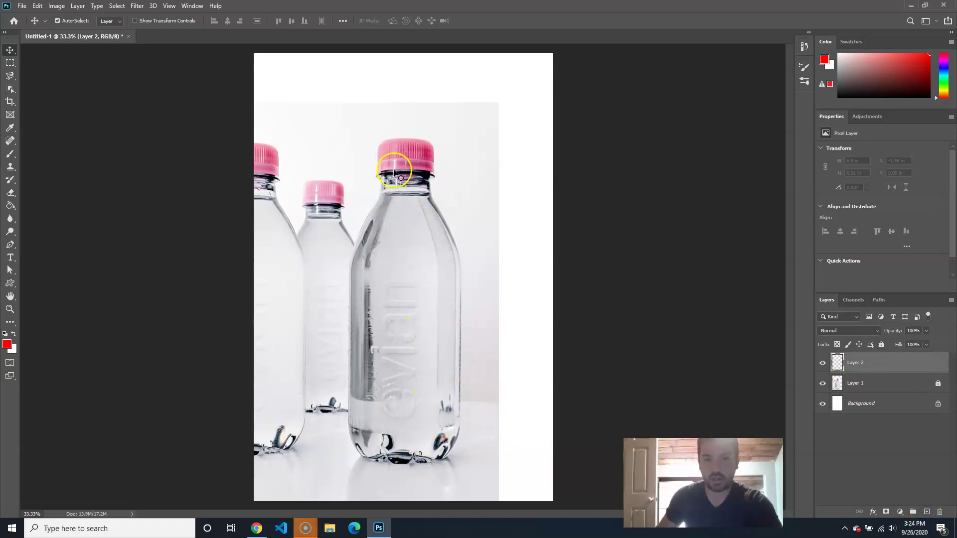
# - Set the Pen tool to Shape mode with no fill and a 3 px stroke
pyautogui.click(11, 245)
pyautogui.click(68, 21)
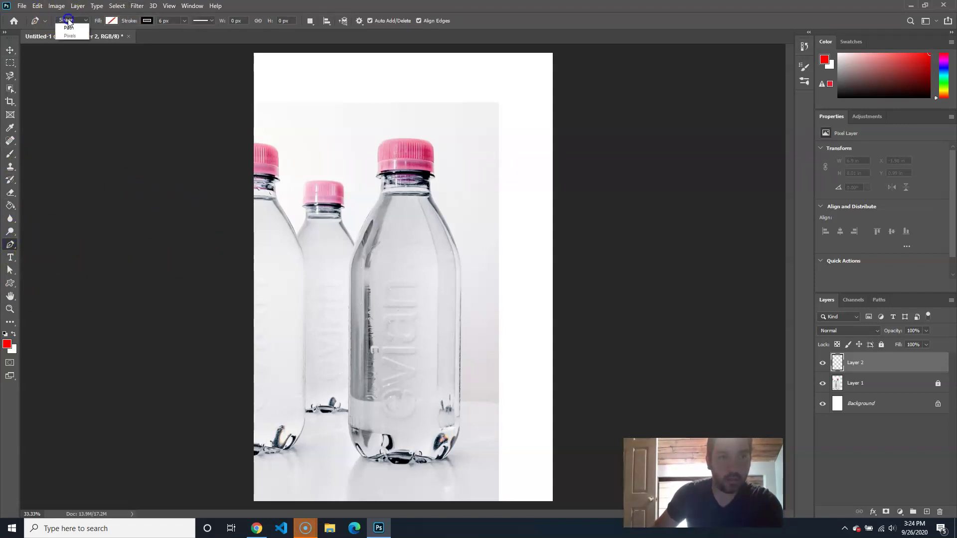
pyautogui.click(68, 21)
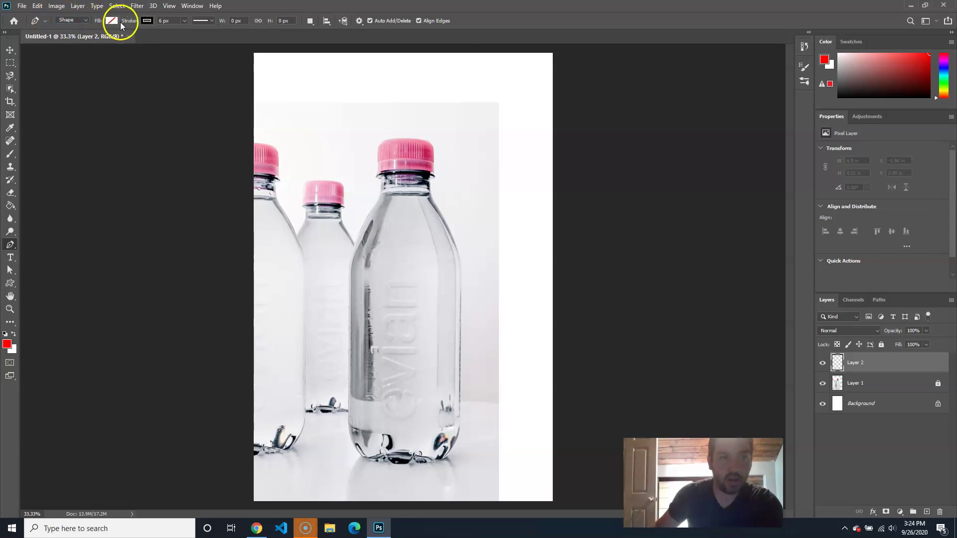
pyautogui.click(113, 21)
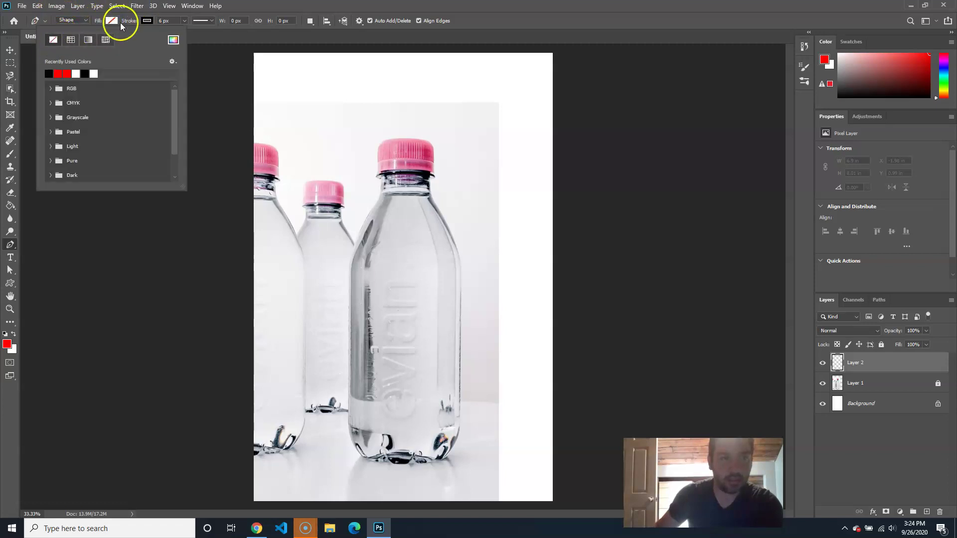
pyautogui.click(112, 20)
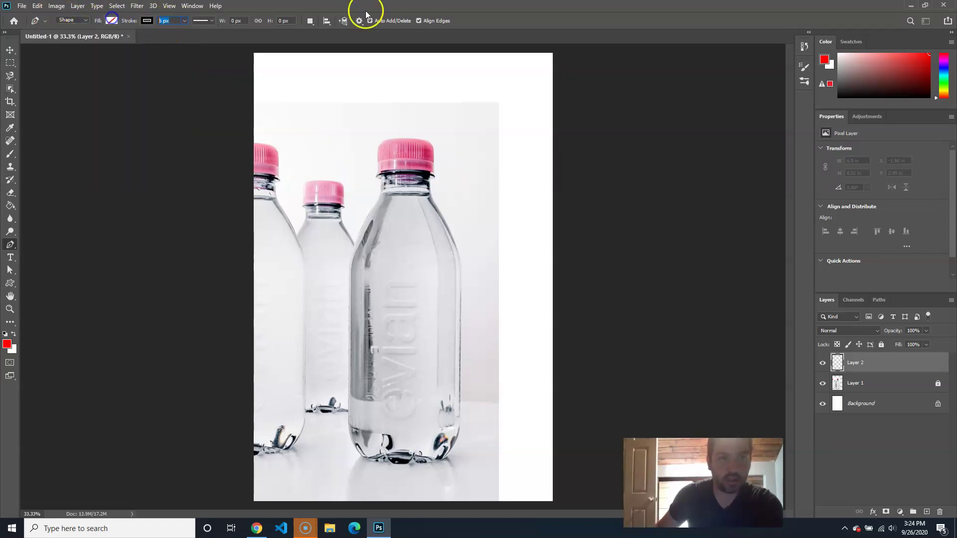
pyautogui.press('Up')
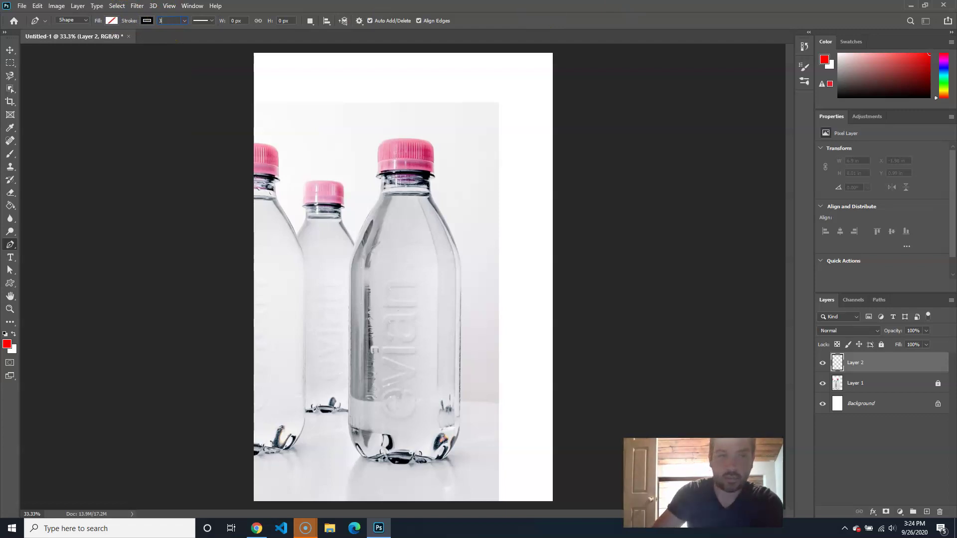
# - Draw a trial curve above the cap, undo it, and zoom in to 50%
pyautogui.moveTo(364, 145); pyautogui.dragTo(470, 200)
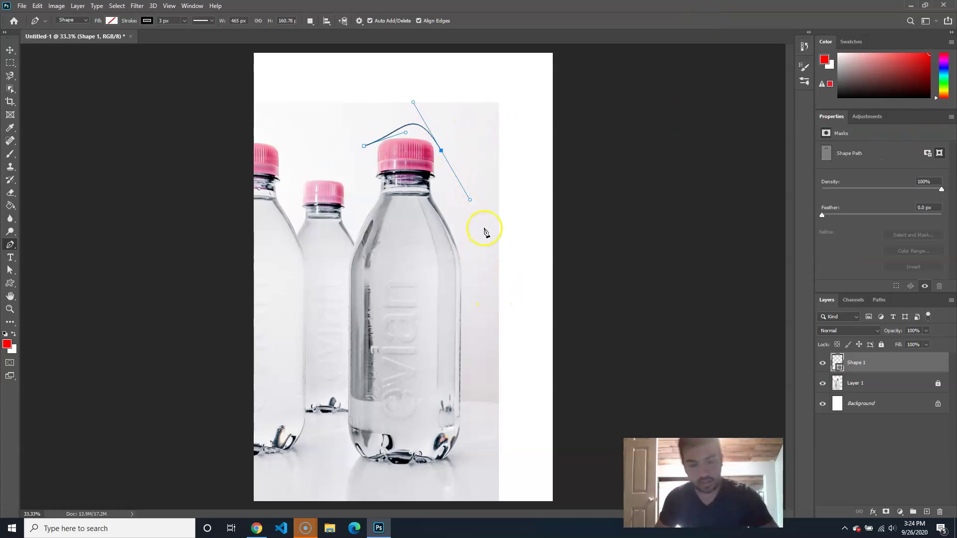
pyautogui.hotkey('ctrl', 'z')
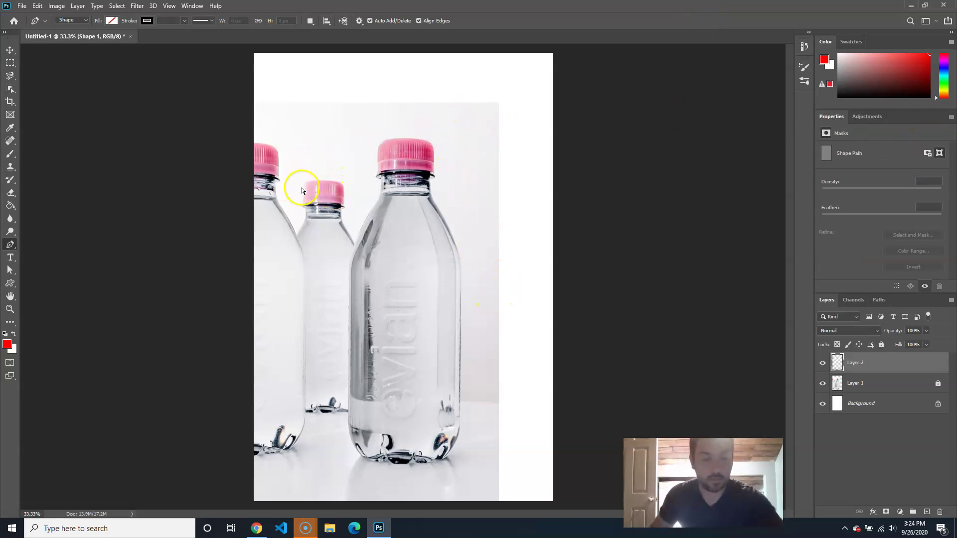
pyautogui.hotkey('ctrl', 'z')
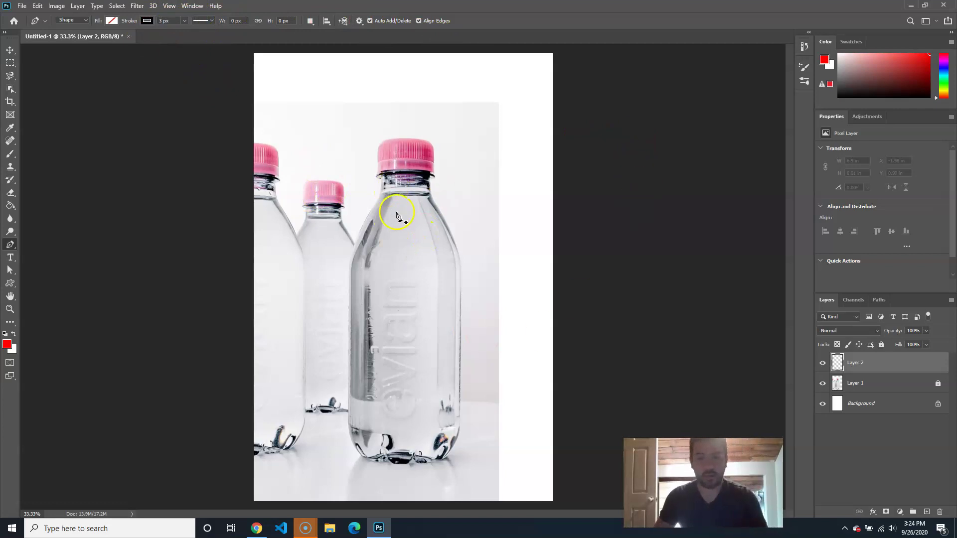
pyautogui.click(420, 194)
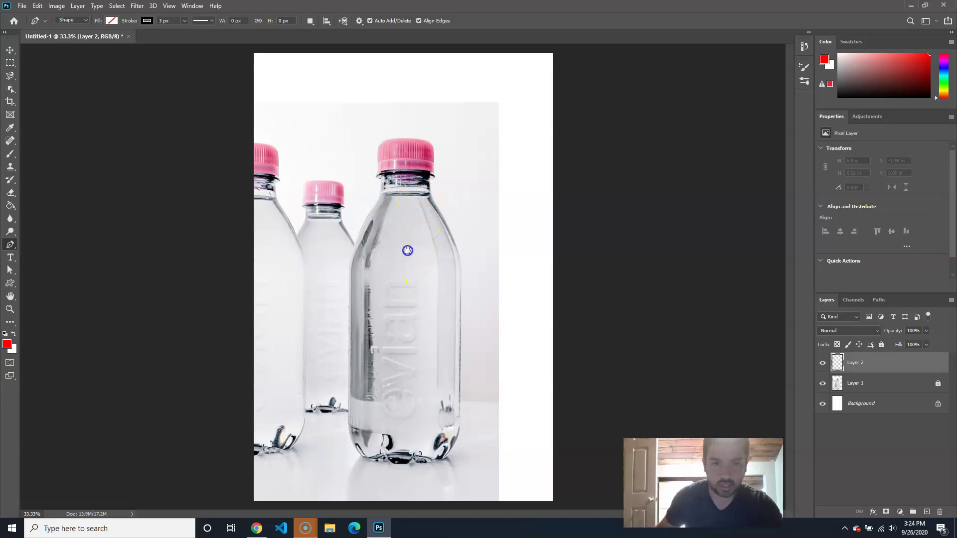
pyautogui.hotkey('ctrl', '+')
# - Trace the bottle outline from the neck down the left side and around the base
pyautogui.scroll(-3, 469, 222)
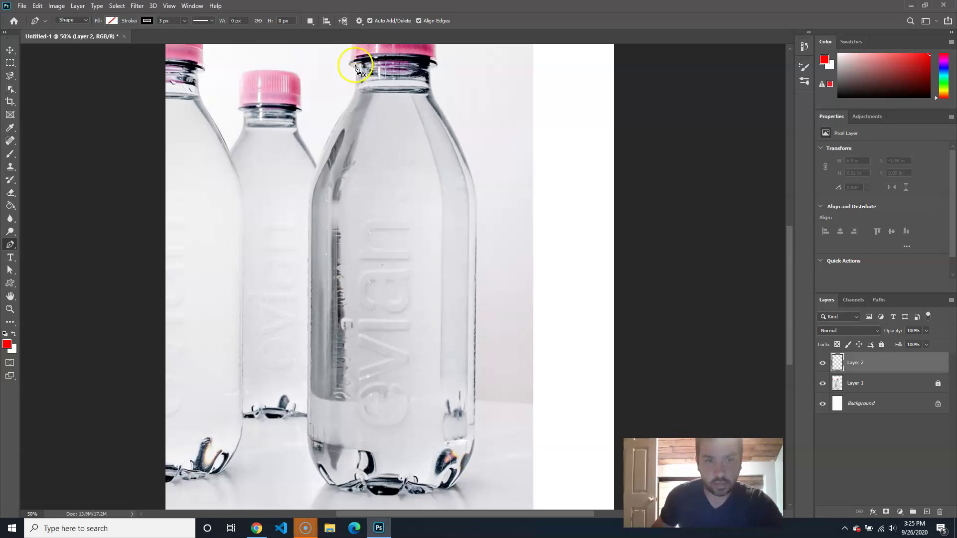
pyautogui.click(355, 65)
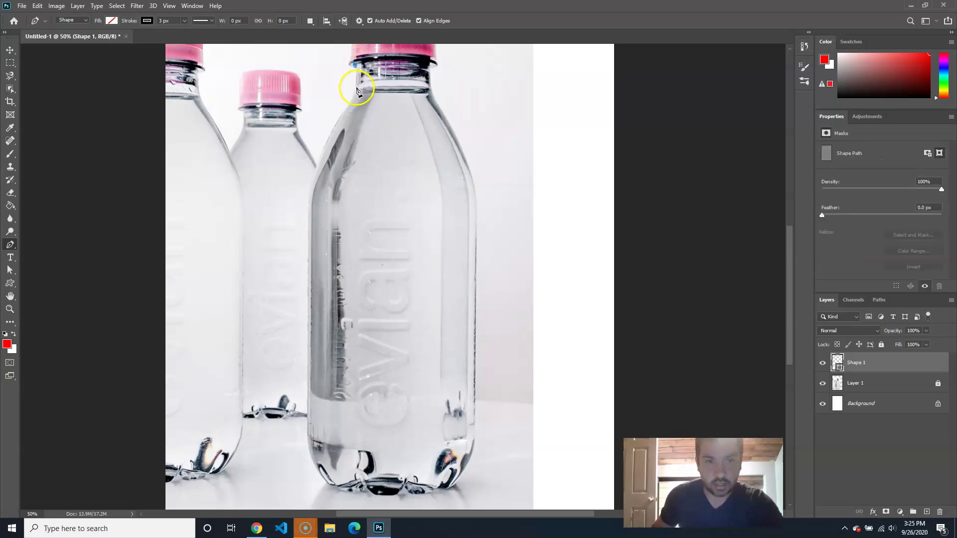
pyautogui.click(355, 92)
pyautogui.click(354, 100)
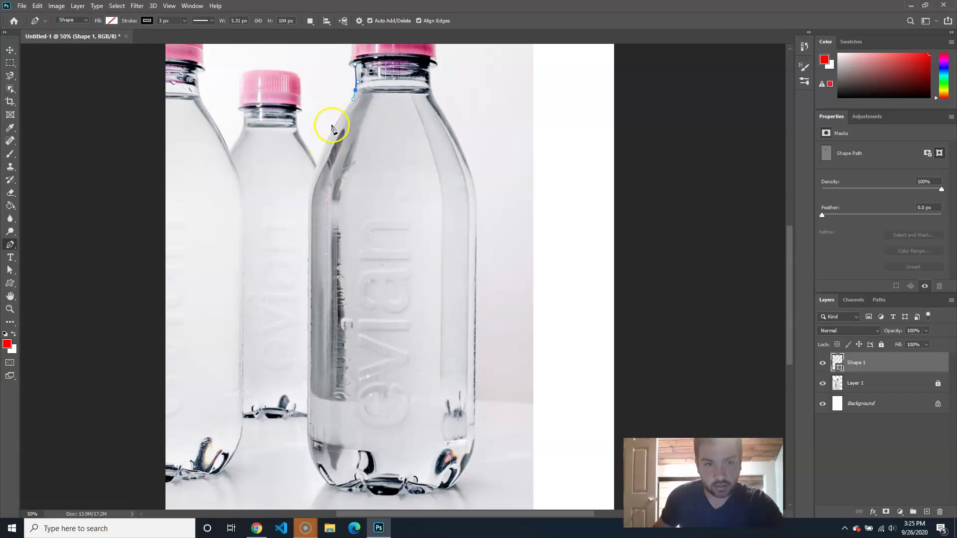
pyautogui.moveTo(332, 130); pyautogui.dragTo(323, 148)
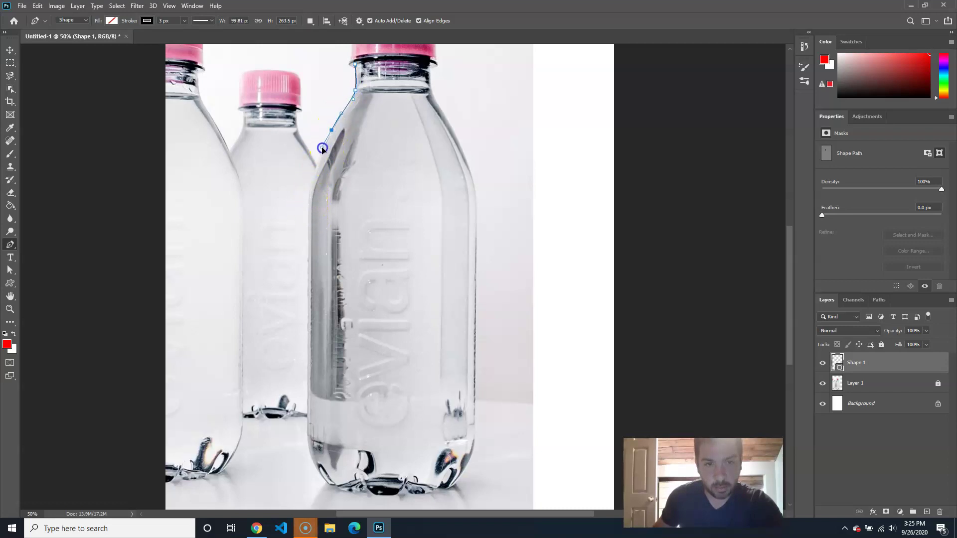
pyautogui.click(310, 189)
pyautogui.moveTo(309, 200); pyautogui.dragTo(309, 198)
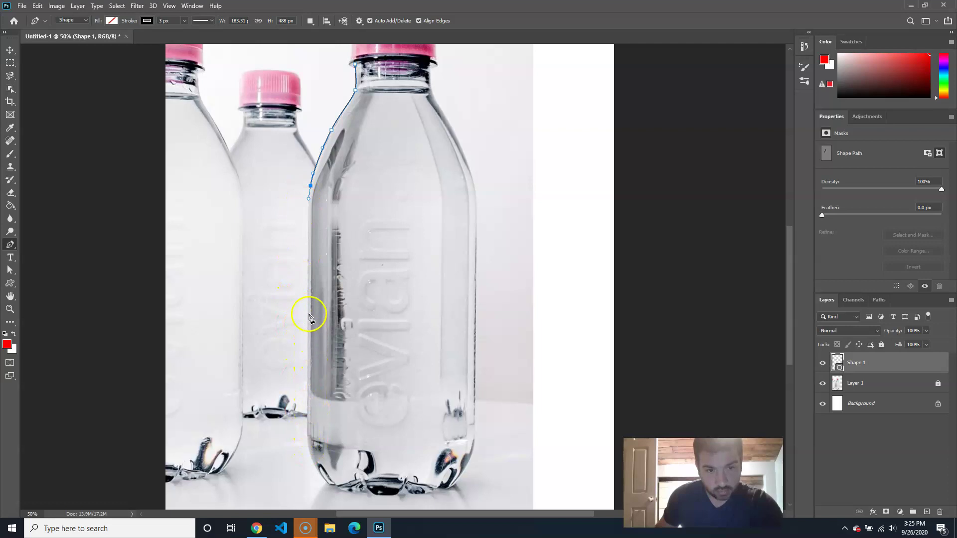
pyautogui.click(308, 440)
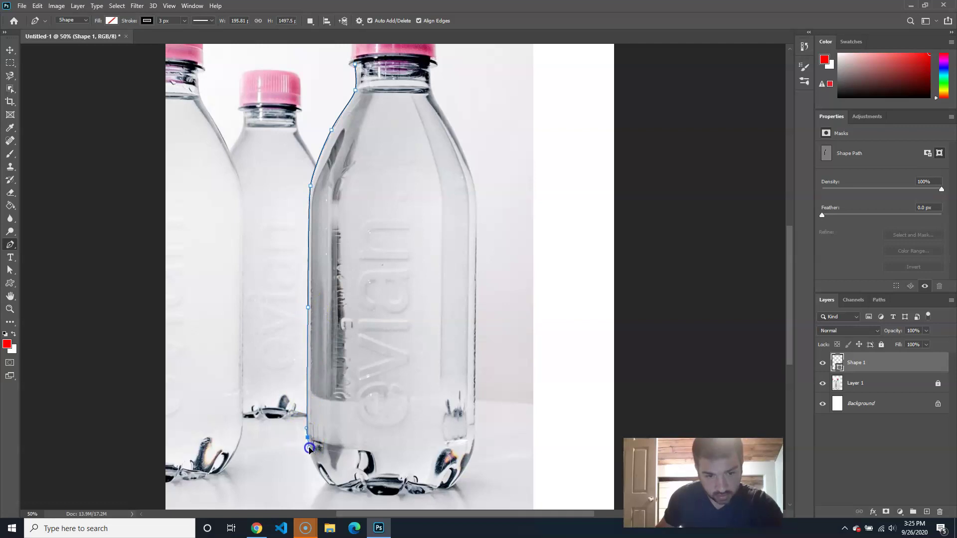
pyautogui.moveTo(308, 451); pyautogui.dragTo(308, 451)
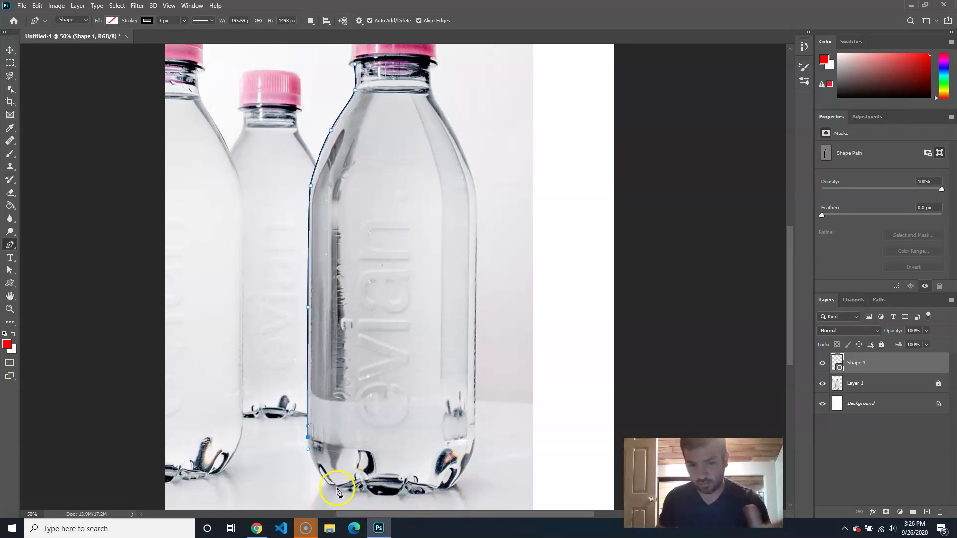
pyautogui.moveTo(334, 488); pyautogui.dragTo(453, 490)
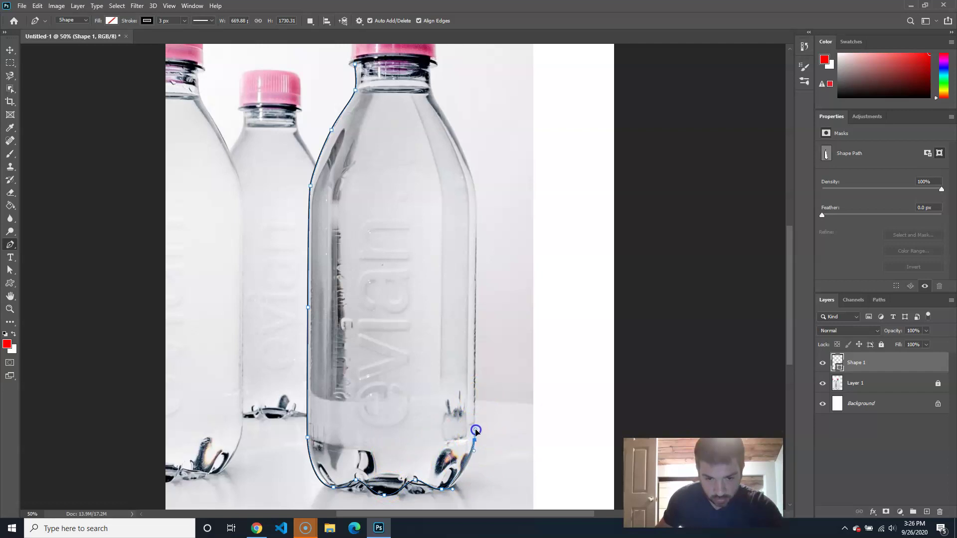
# - Continue the outline up the right side and shoulder to the top of the neck
pyautogui.click(475, 433)
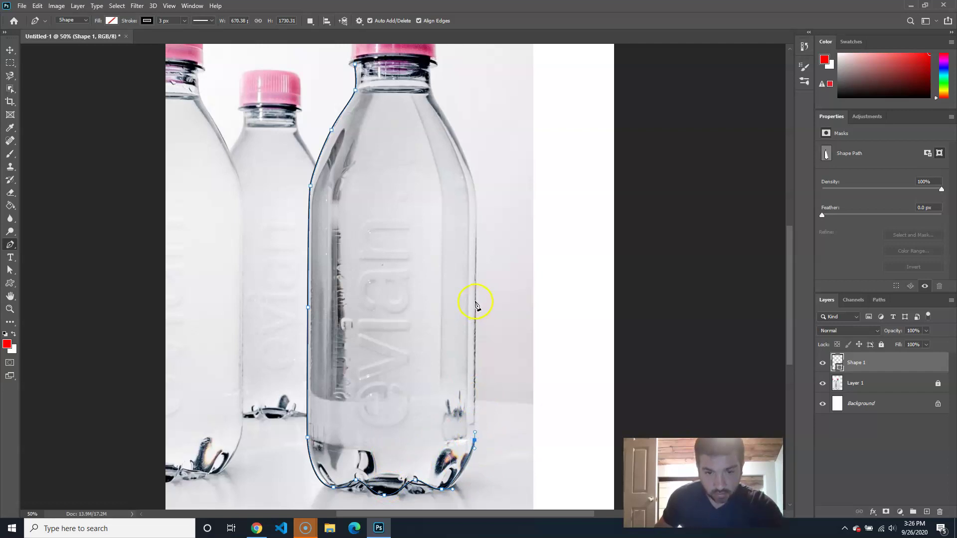
pyautogui.click(476, 306)
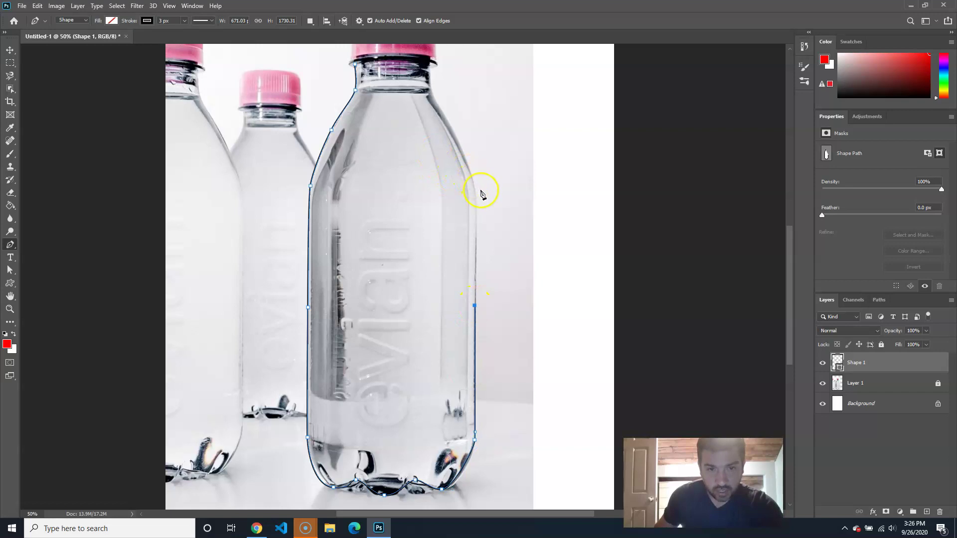
pyautogui.moveTo(475, 187); pyautogui.dragTo(472, 181)
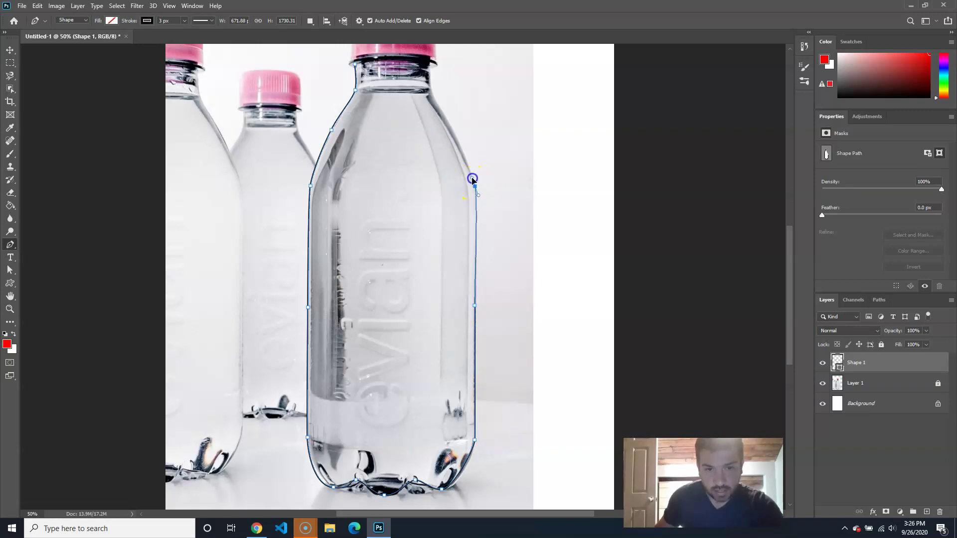
pyautogui.click(485, 268)
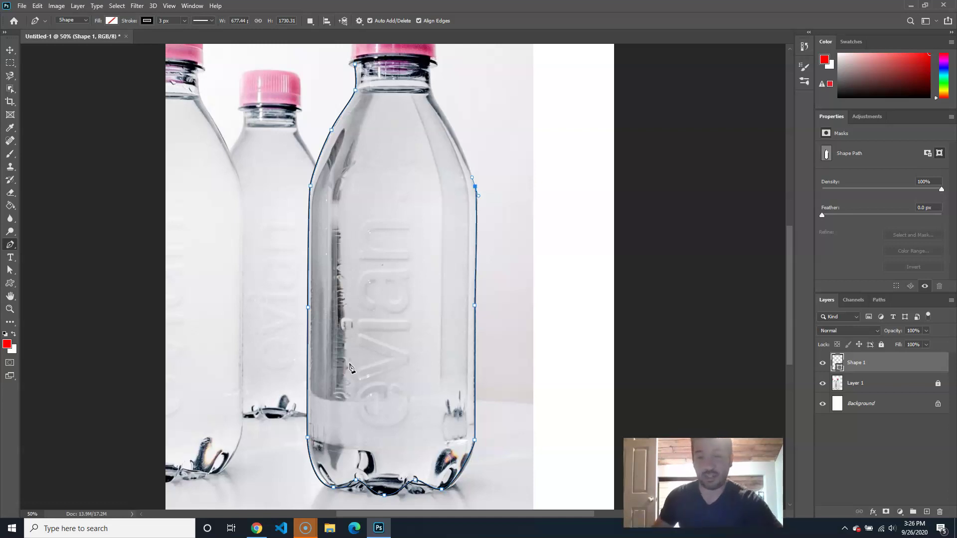
pyautogui.click(448, 123)
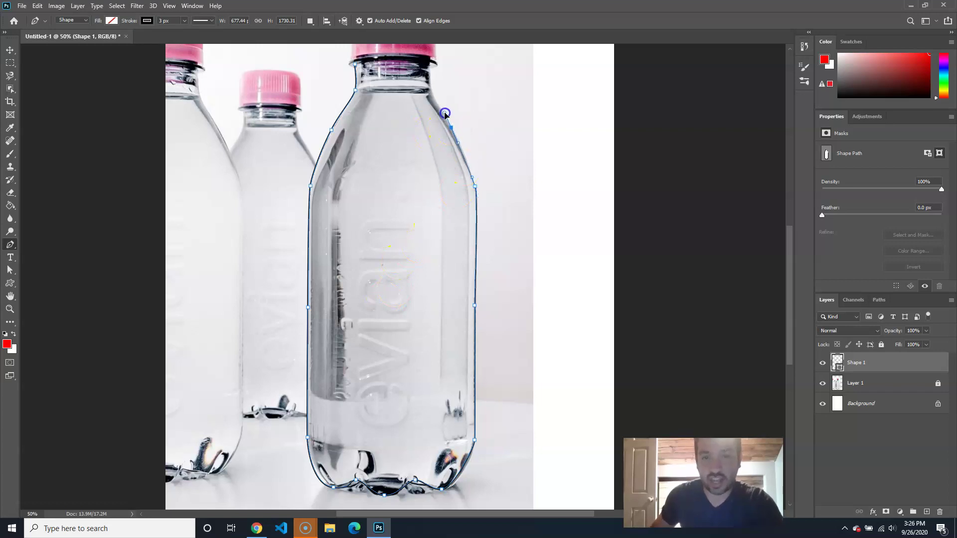
pyautogui.click(445, 114)
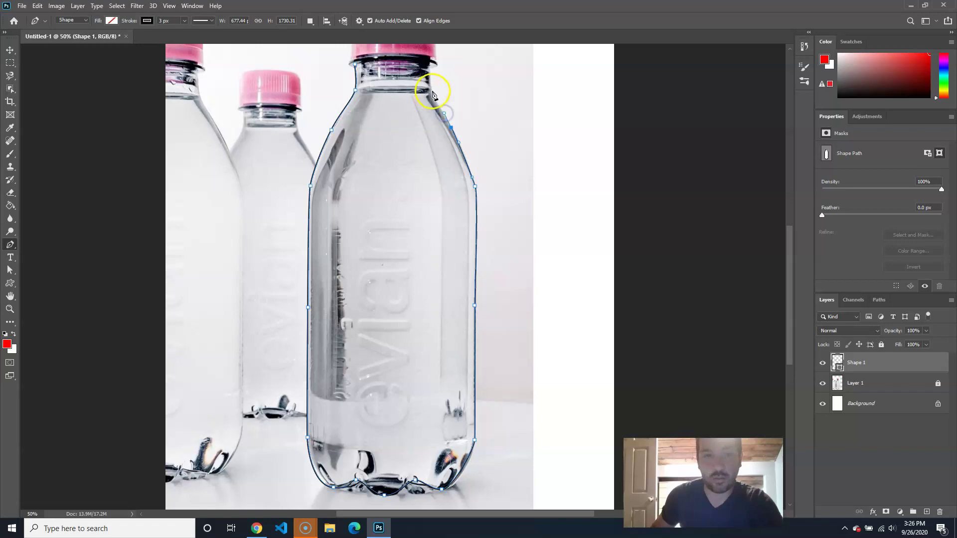
pyautogui.click(433, 90)
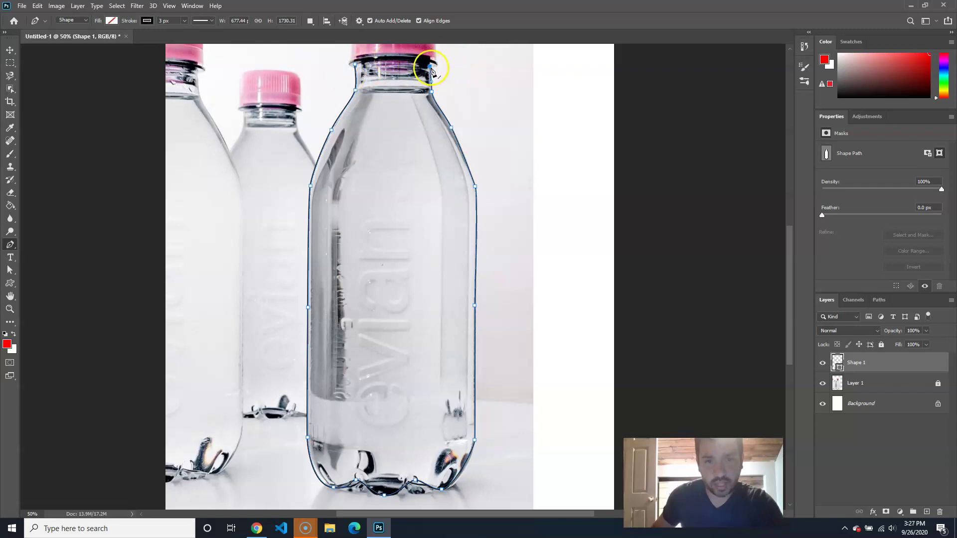
pyautogui.moveTo(374, 67); pyautogui.dragTo(396, 60)
# - Close the outline path, then fade Layer 1 to 24% fill and relock it
pyautogui.click(356, 66)
pyautogui.click(855, 384)
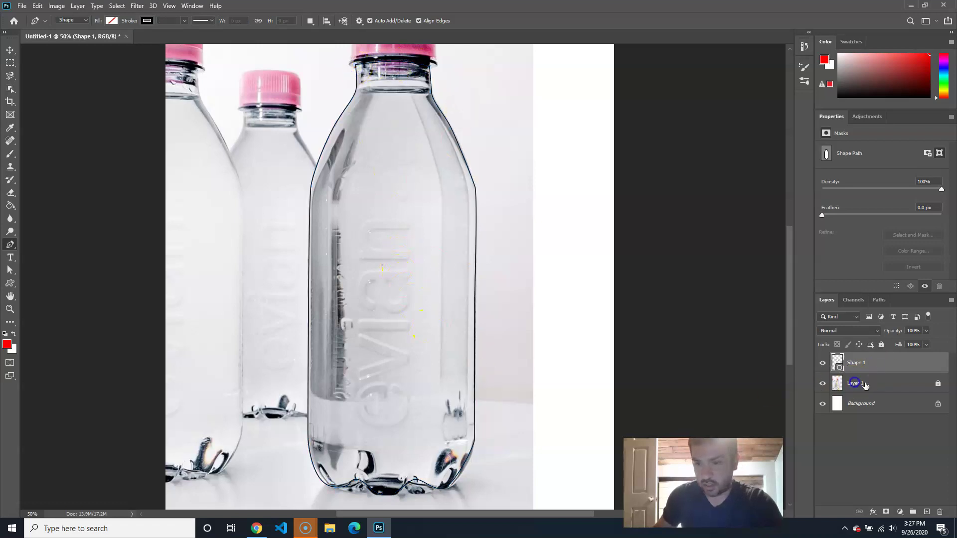
pyautogui.click(938, 384)
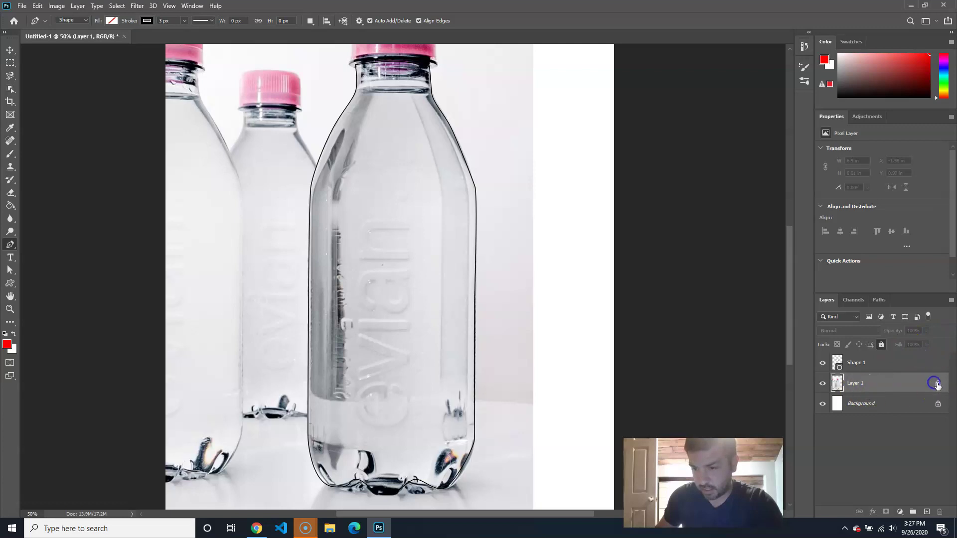
pyautogui.moveTo(899, 355); pyautogui.dragTo(892, 353)
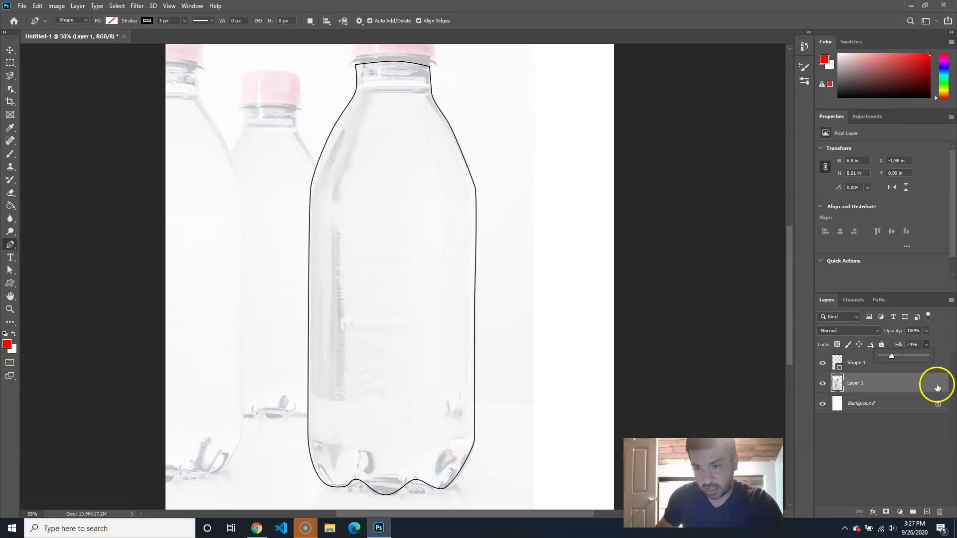
pyautogui.click(882, 345)
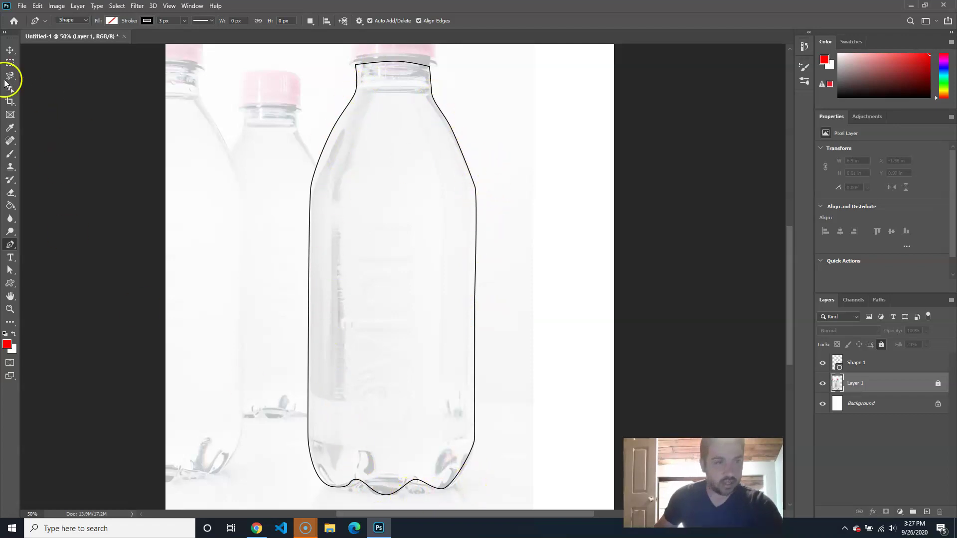
# - With Direct Selection, move the right neck anchor of the outline to fit the bottle
pyautogui.click(9, 274)
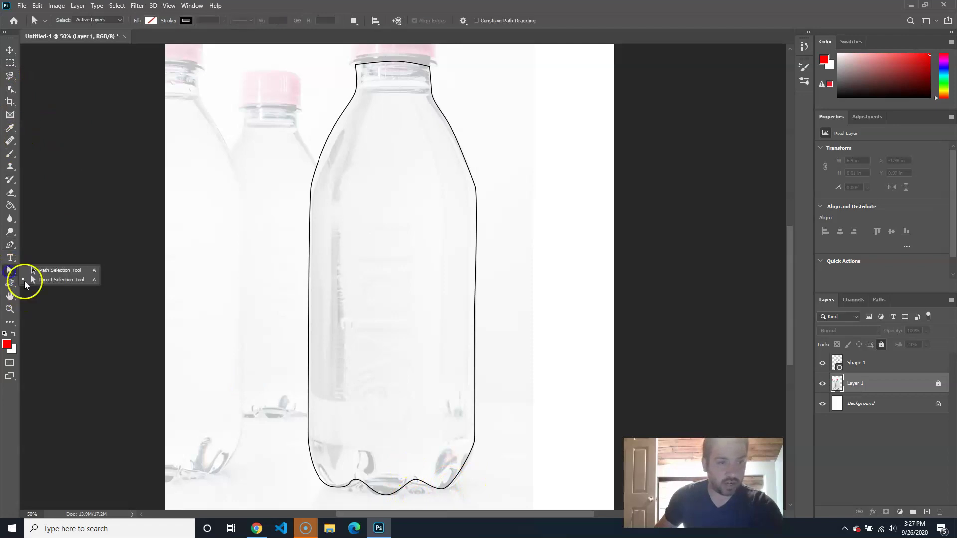
pyautogui.click(56, 280)
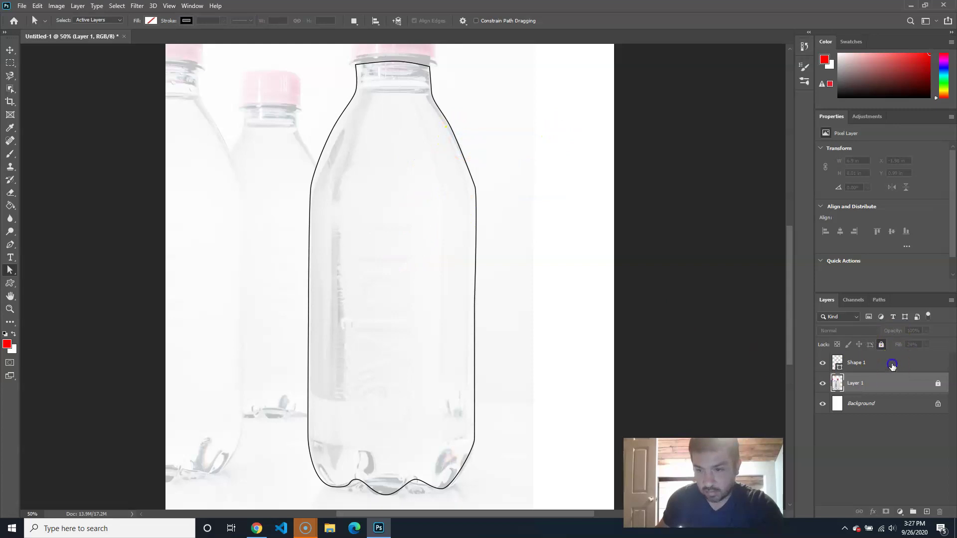
pyautogui.click(878, 363)
pyautogui.click(417, 202)
pyautogui.moveTo(460, 145); pyautogui.dragTo(467, 118)
pyautogui.moveTo(451, 128); pyautogui.dragTo(474, 177)
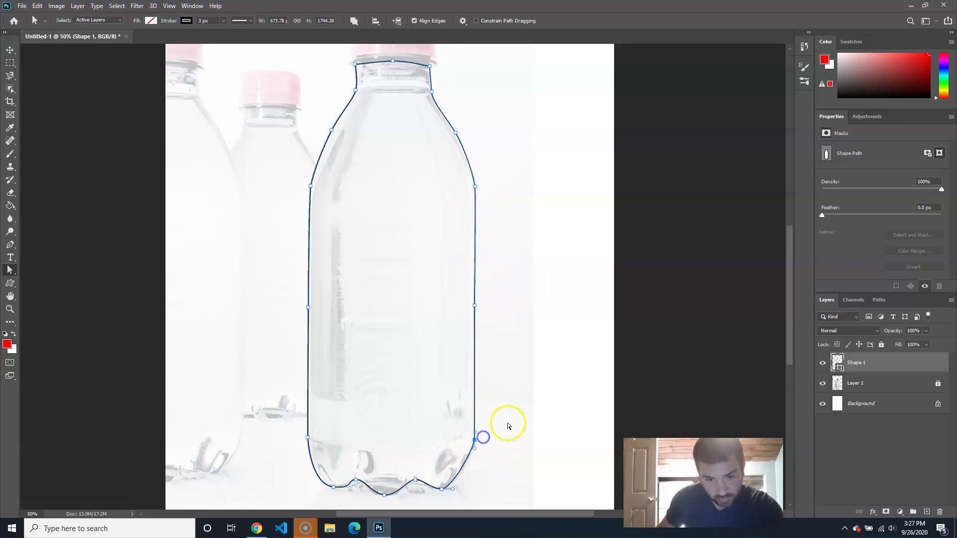
# - Bend the lower-right curve, raise the top-right neck anchor, then deselect the outline
pyautogui.click(476, 452)
pyautogui.moveTo(475, 458); pyautogui.dragTo(475, 464)
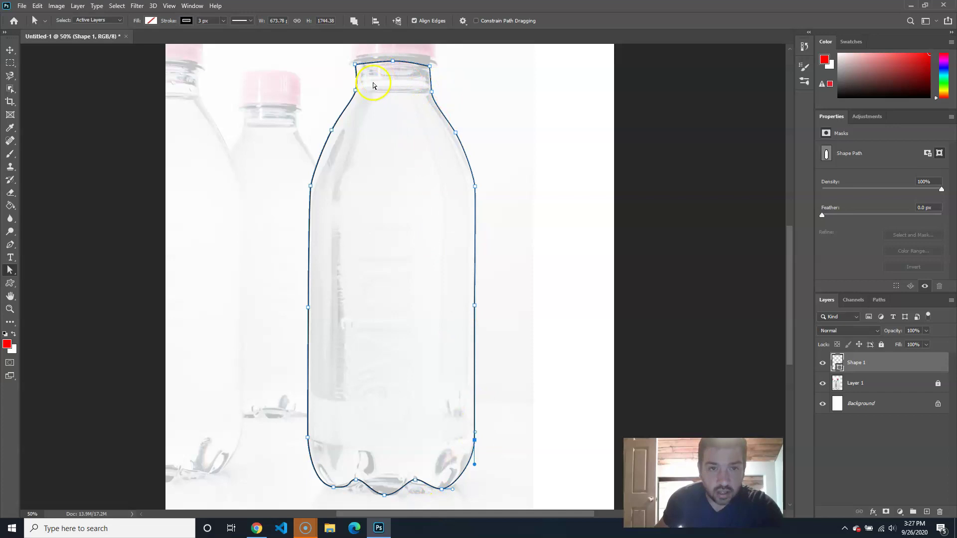
pyautogui.click(439, 57)
pyautogui.press('Up')
pyautogui.press('Up')
pyautogui.press('Up')
pyautogui.press('Up')
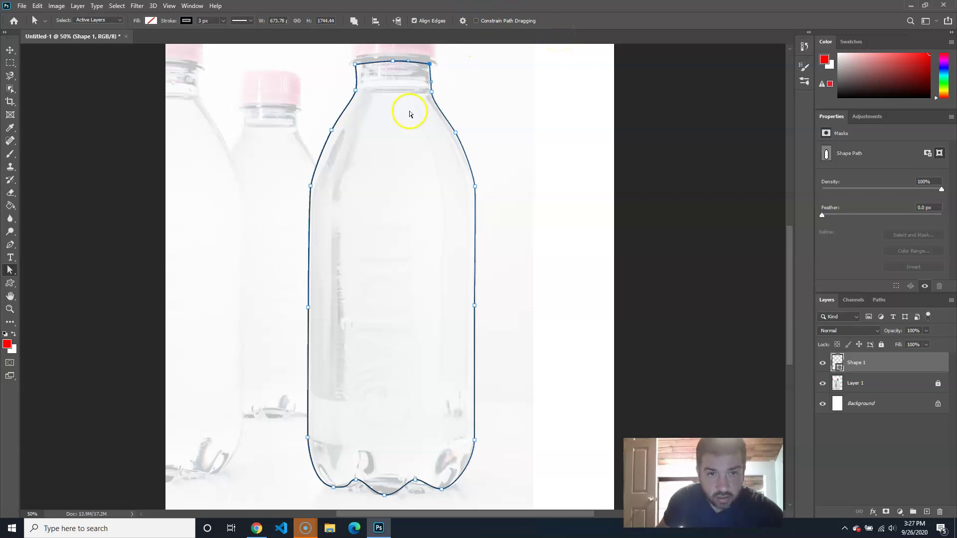
pyautogui.click(503, 116)
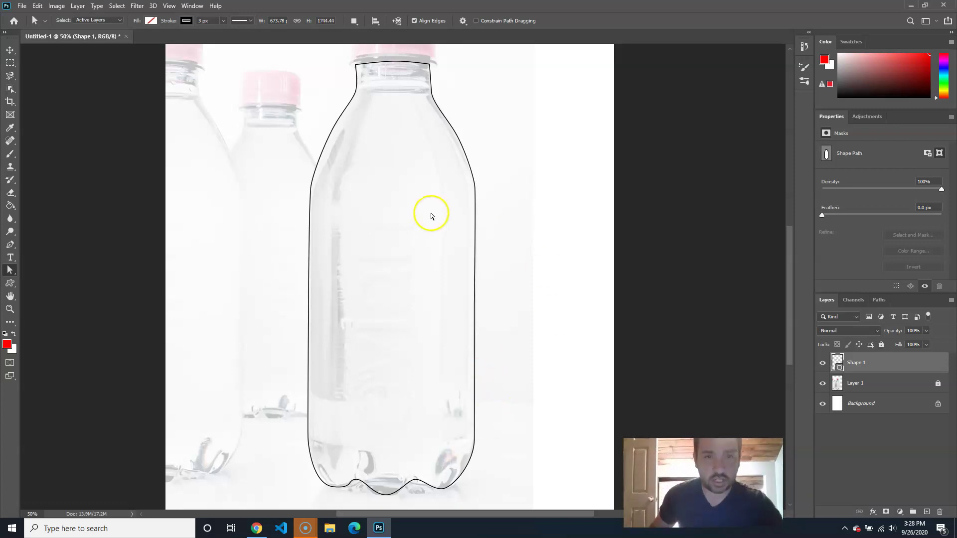
pyautogui.moveTo(430, 129); pyautogui.dragTo(441, 205)
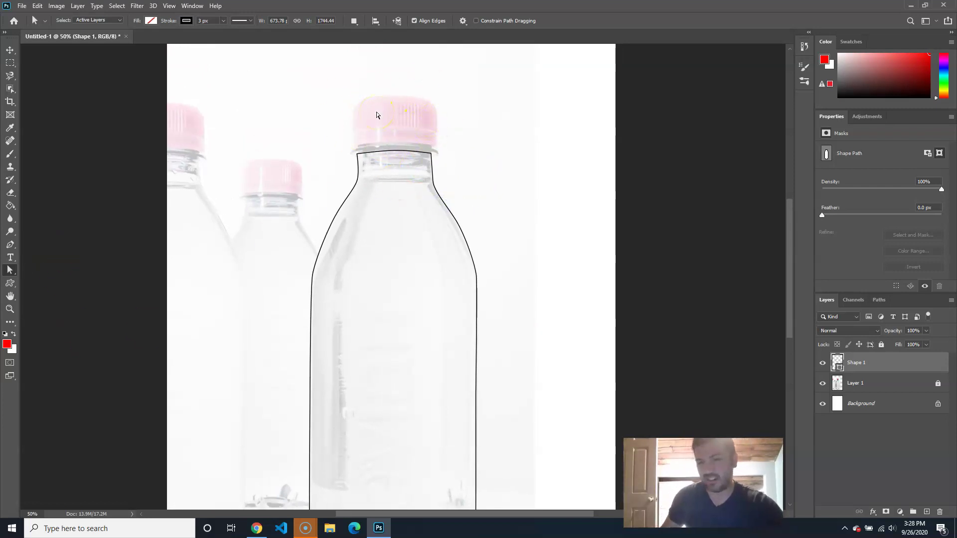
# - Draw a 317 × 173 px rectangle over the front bottle's pink cap and zoom in
pyautogui.click(310, 112)
pyautogui.click(360, 165)
pyautogui.click(15, 284)
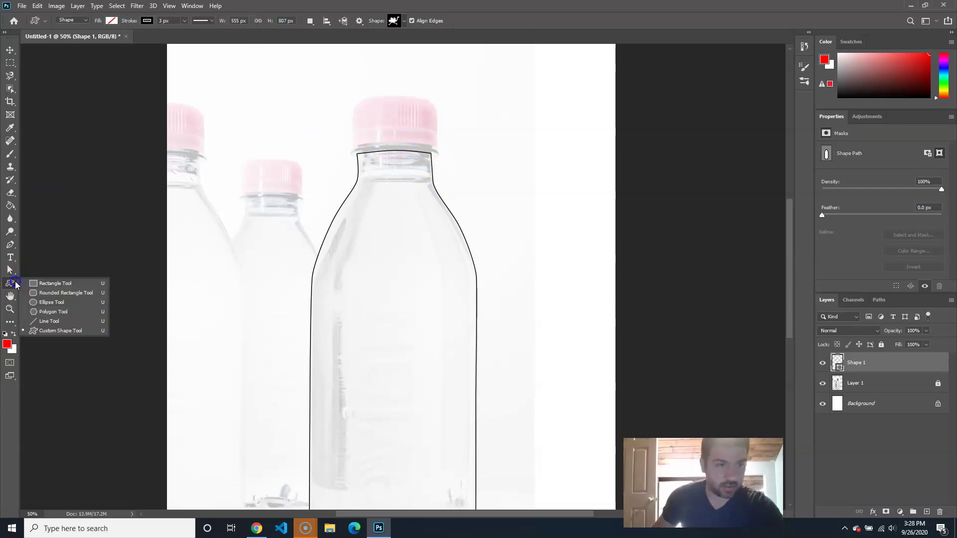
pyautogui.click(45, 285)
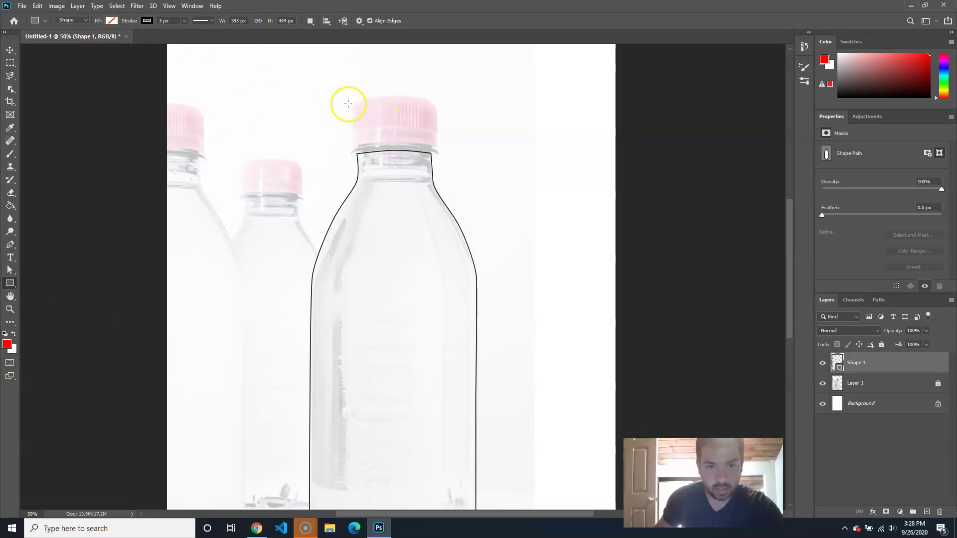
pyautogui.moveTo(357, 102)
pyautogui.mouseDown()
pyautogui.moveTo(433, 133)
pyautogui.moveTo(437, 145)
pyautogui.mouseUp()
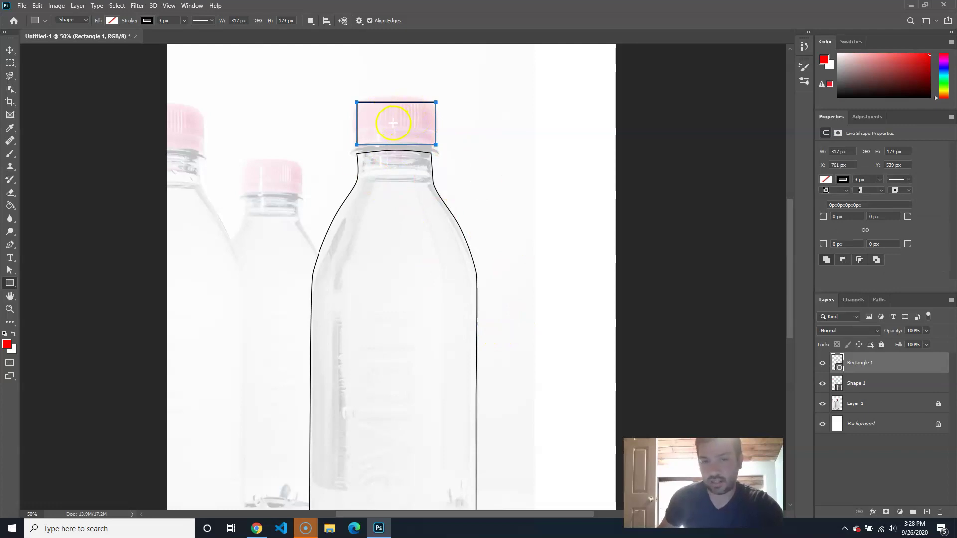
pyautogui.hotkey('ctrl', '+')
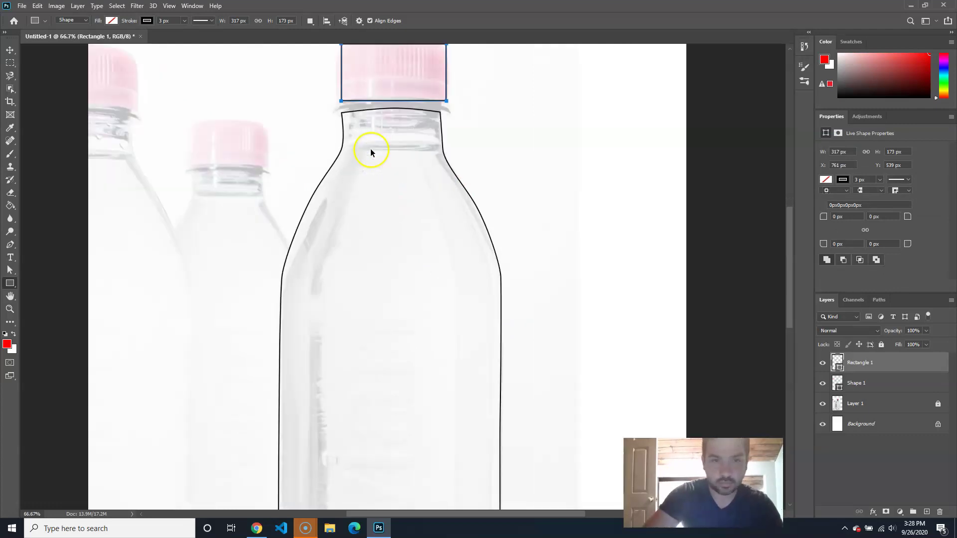
pyautogui.moveTo(406, 125); pyautogui.dragTo(402, 206)
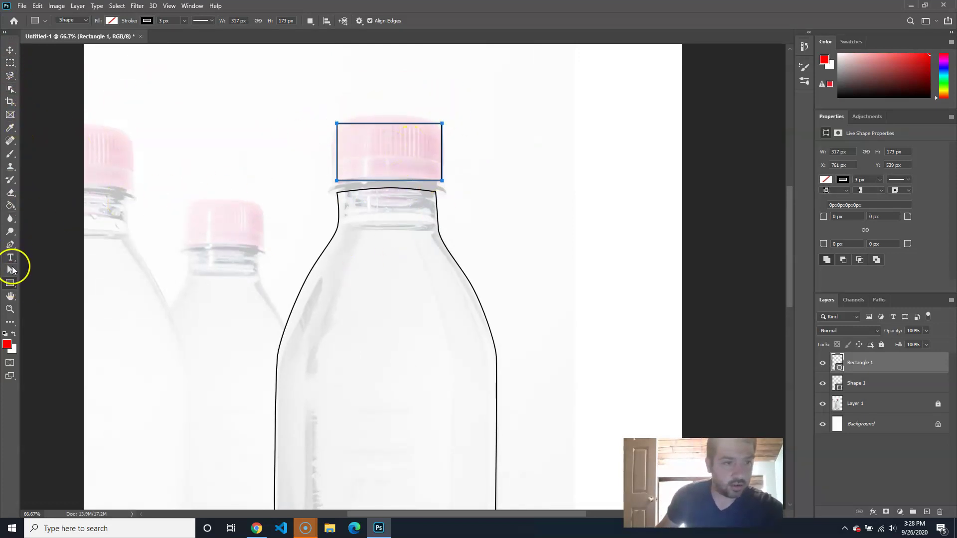
pyautogui.click(11, 244)
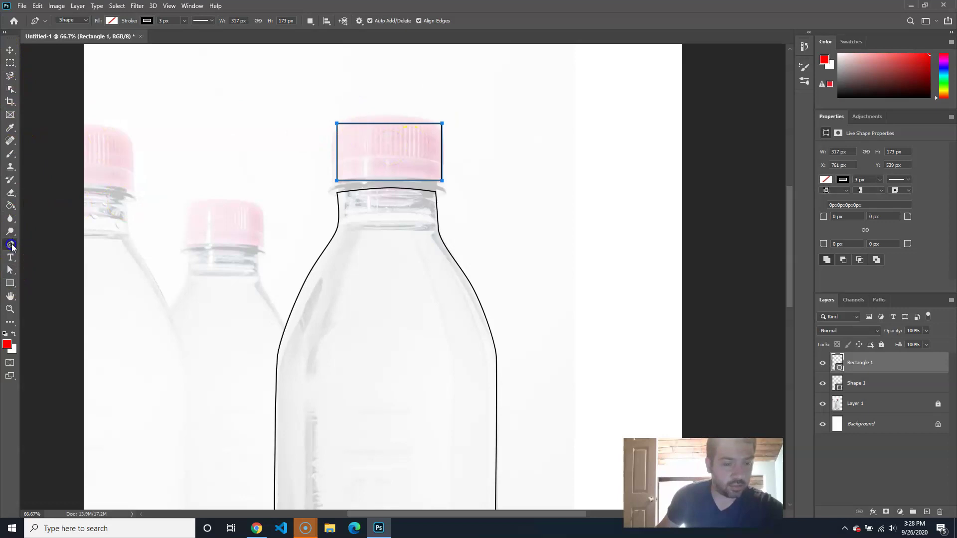
# - Add a middle anchor on the cap rectangle's top edge and raise it into an arch
pyautogui.click(386, 123)
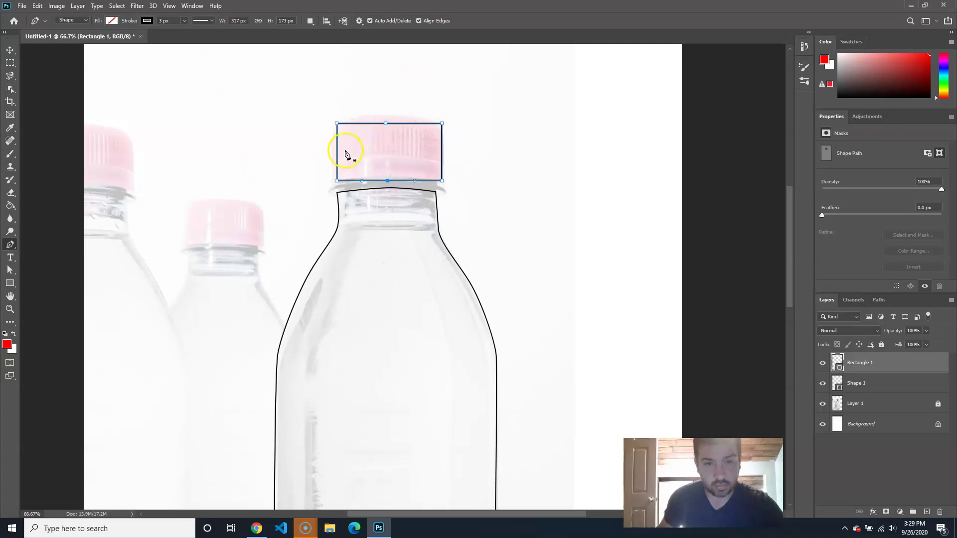
pyautogui.click(10, 270)
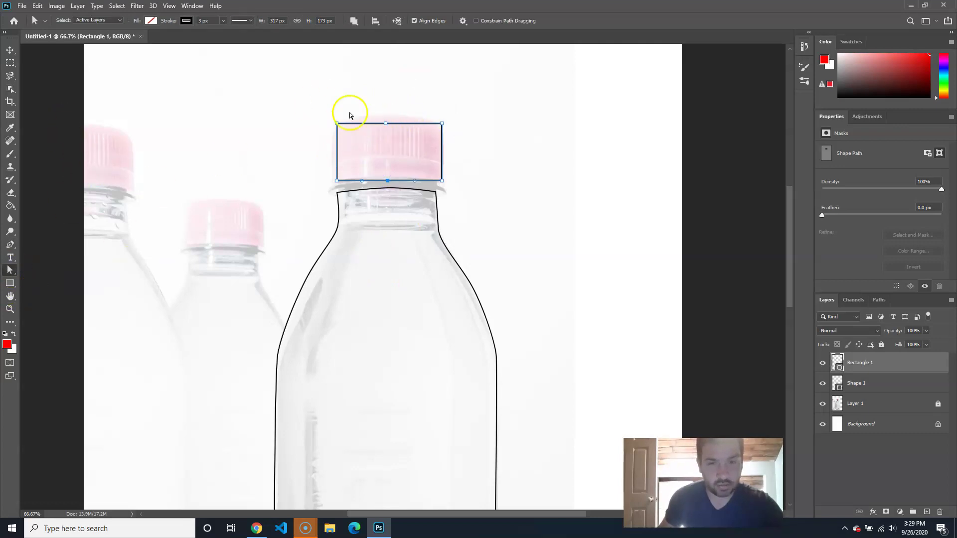
pyautogui.click(389, 123)
pyautogui.press('Up')
pyautogui.hotkey('shift', 'Up')
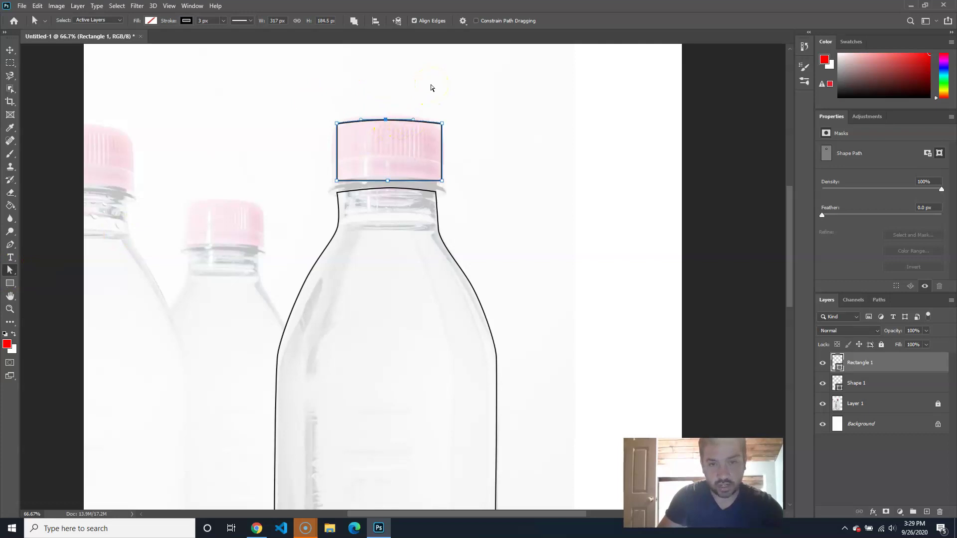
# - Raise the bottom edge's middle anchor and fine-tune the top anchor's height
pyautogui.click(404, 184)
pyautogui.hotkey('shift', 'Up')
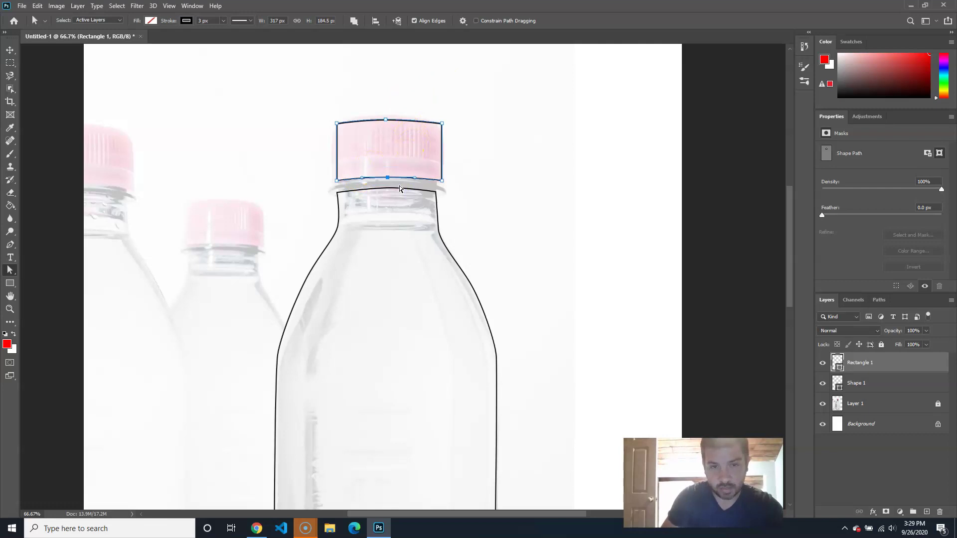
pyautogui.click(490, 130)
pyautogui.moveTo(403, 188); pyautogui.dragTo(402, 188)
pyautogui.moveTo(401, 95); pyautogui.dragTo(401, 96)
pyautogui.press('Down')
pyautogui.press('Down')
pyautogui.press('Down')
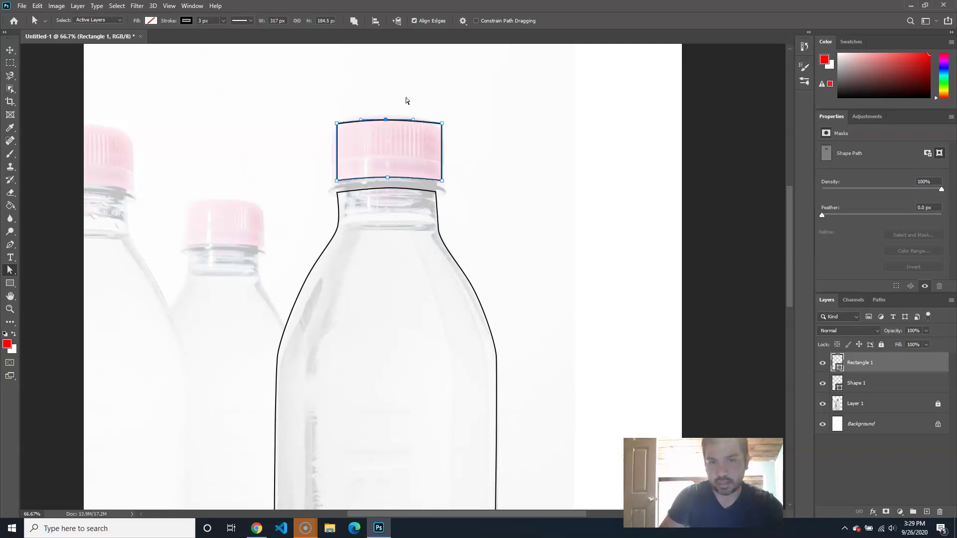
pyautogui.press('Up')
pyautogui.press('Up')
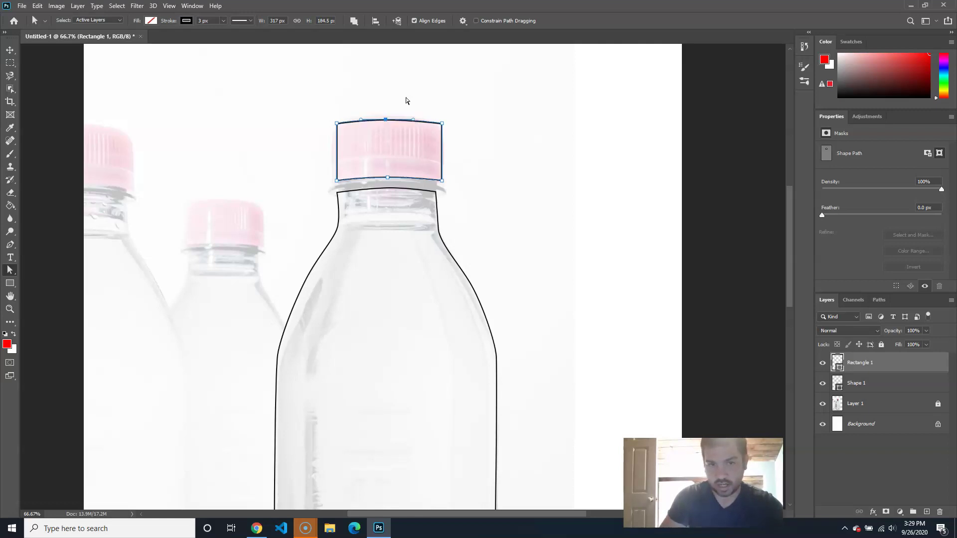
pyautogui.click(525, 168)
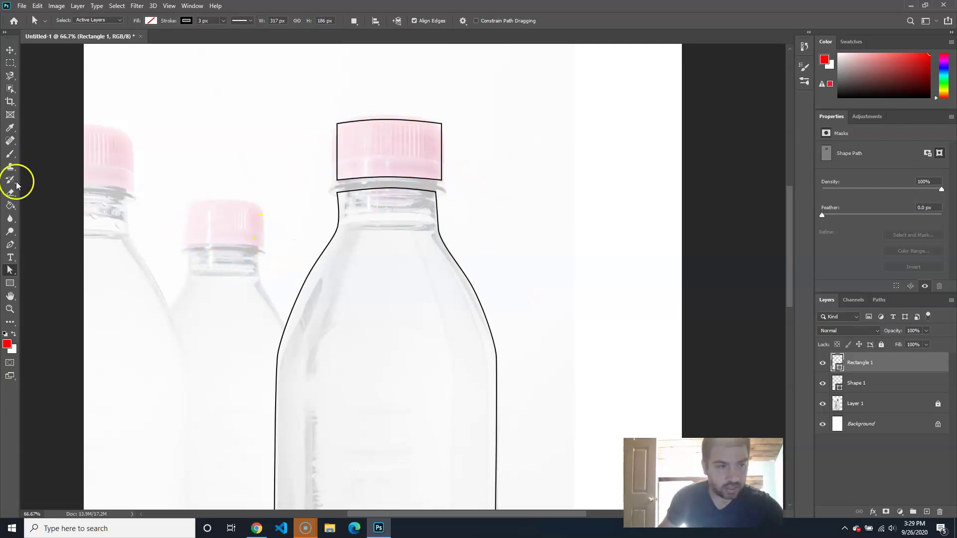
# - Add anchor points on the left and right edges of the cap outline
pyautogui.click(10, 245)
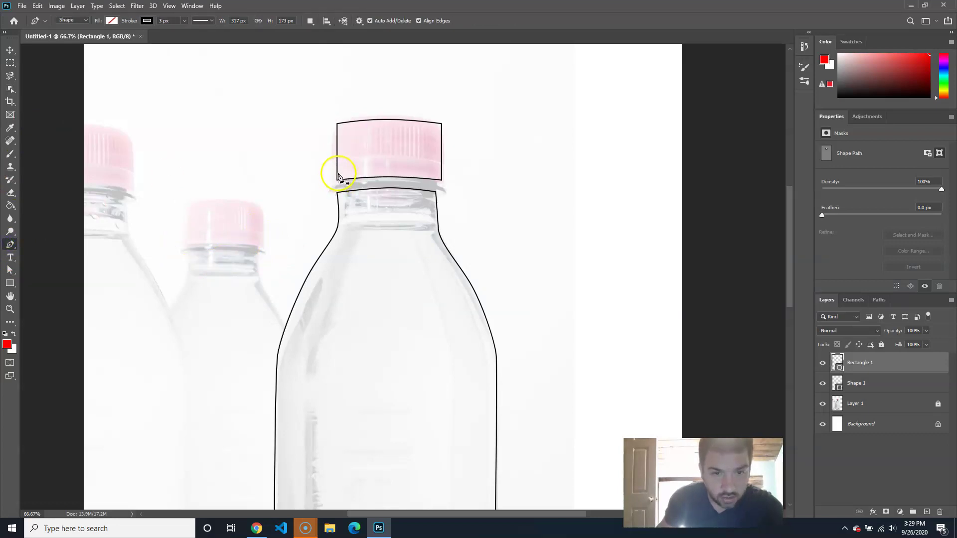
pyautogui.click(858, 383)
pyautogui.click(870, 359)
pyautogui.click(336, 170)
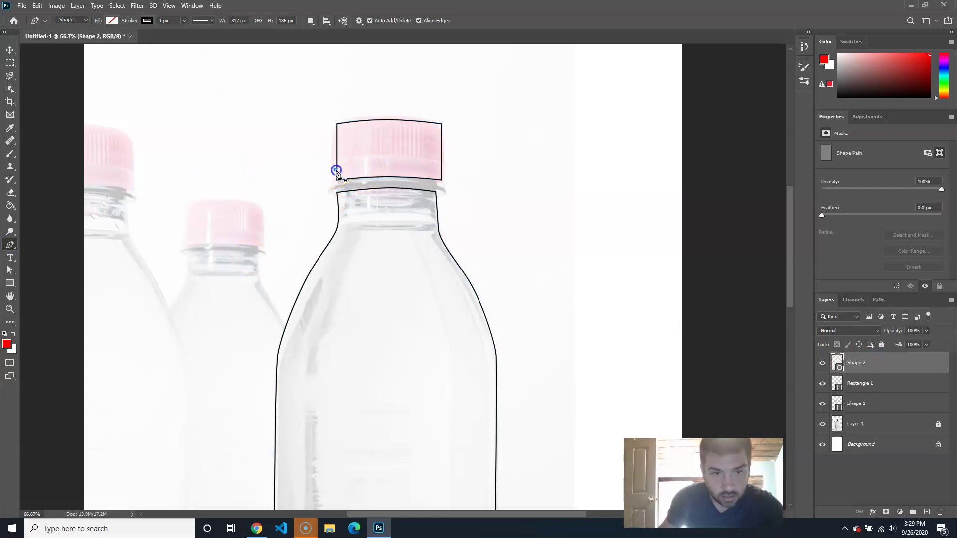
pyautogui.hotkey('ctrl', 'z')
pyautogui.moveTo(10, 245); pyautogui.dragTo(62, 275)
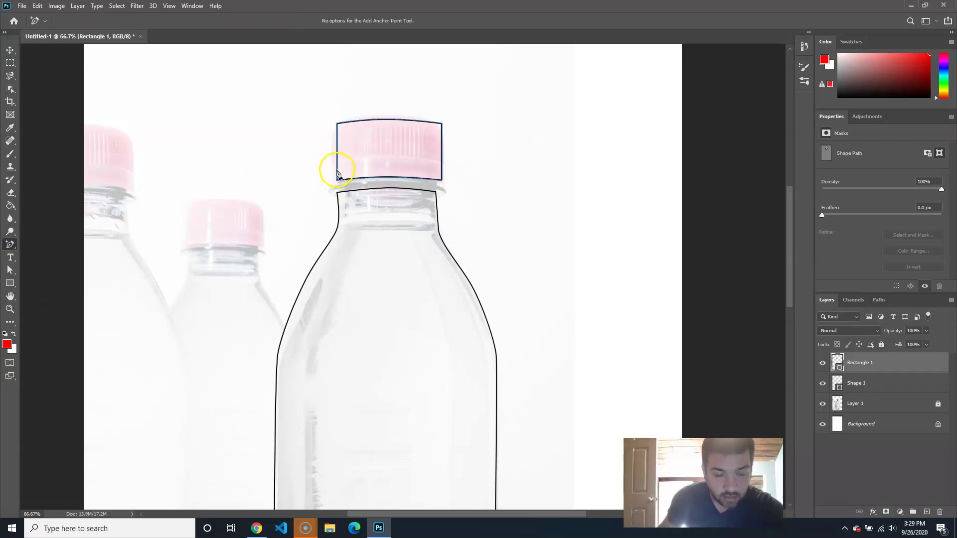
pyautogui.hotkey('ctrl', '+')
pyautogui.hotkey('ctrl', '+')
pyautogui.moveTo(378, 141); pyautogui.dragTo(267, 102)
pyautogui.click(204, 260)
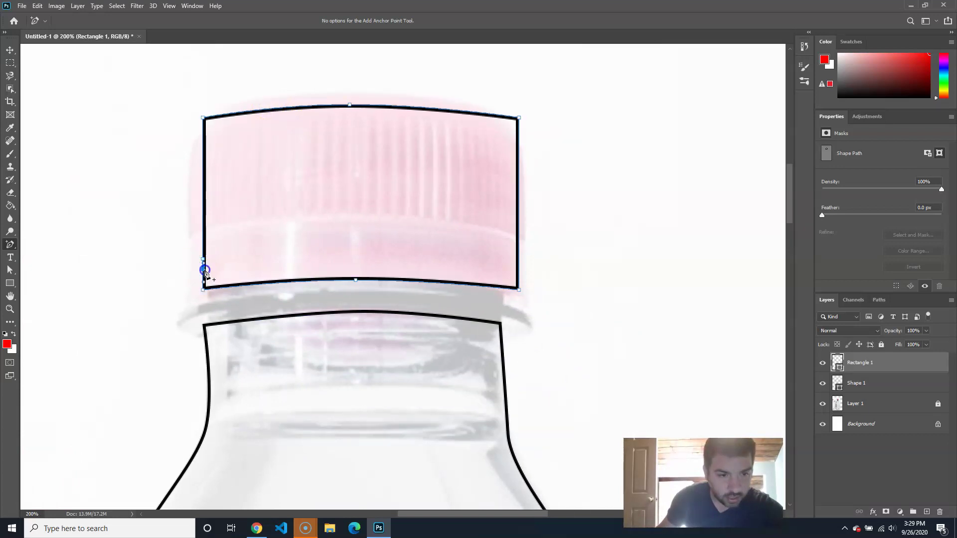
pyautogui.click(520, 261)
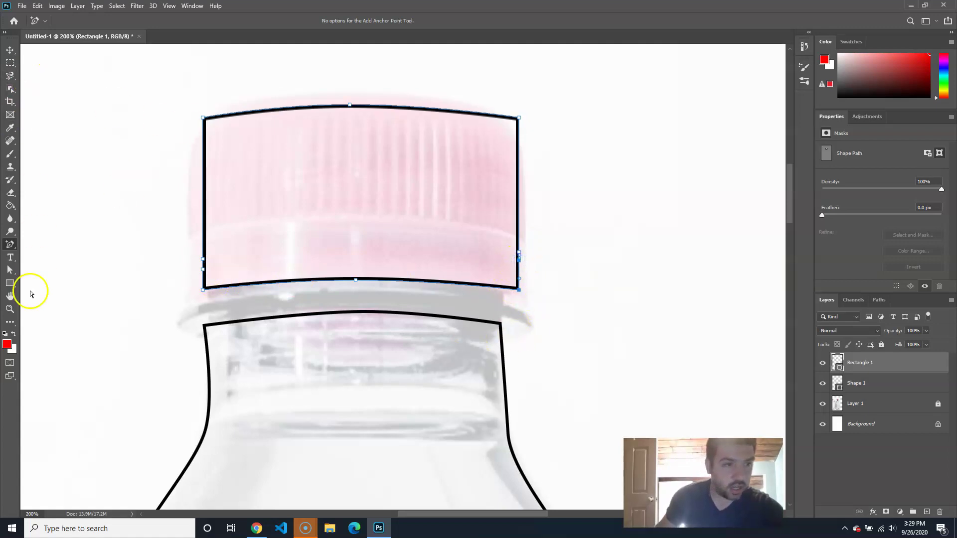
# - Nudge the cap's bottom corner points outward on both sides to form a stepped lip
pyautogui.click(16, 270)
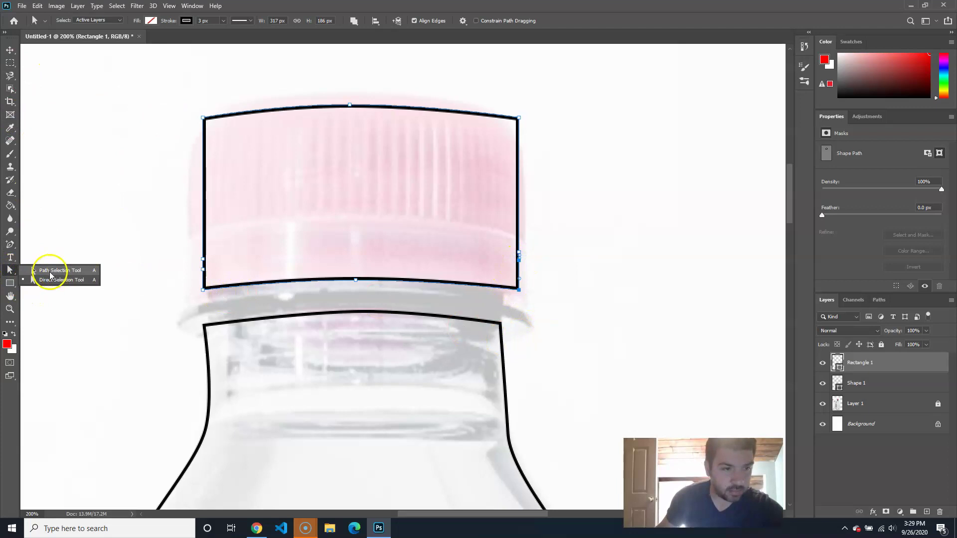
pyautogui.click(55, 275)
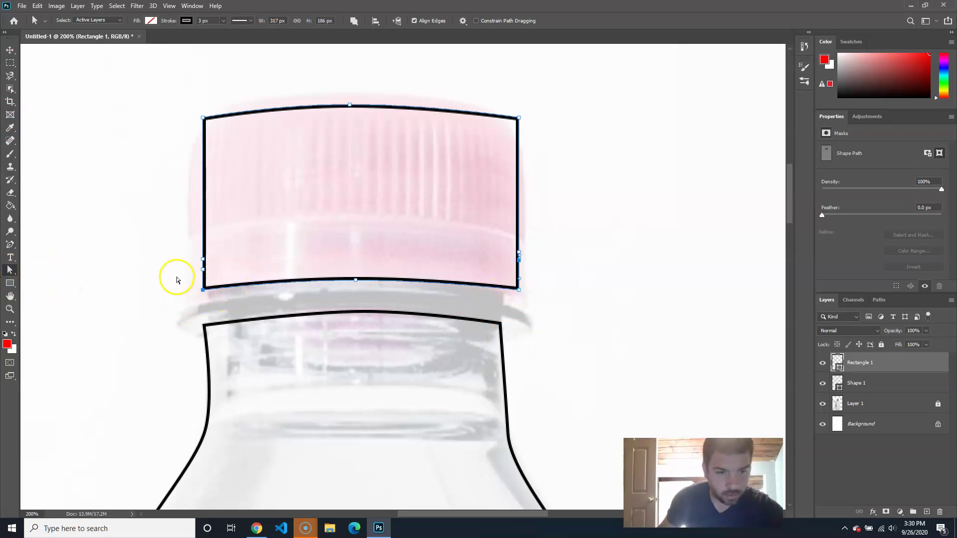
pyautogui.moveTo(180, 285); pyautogui.dragTo(228, 265)
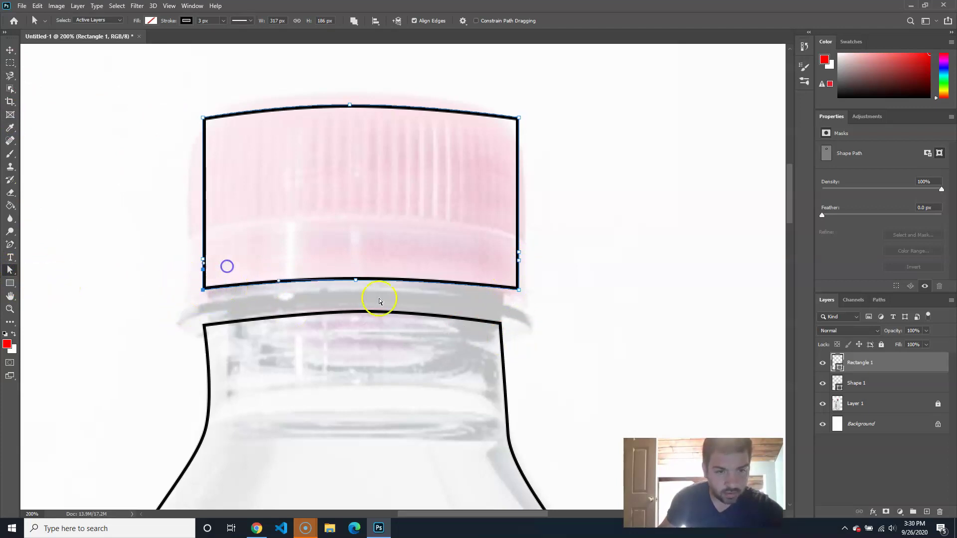
pyautogui.hotkey('shift', 'Left')
pyautogui.hotkey('shift', 'Left')
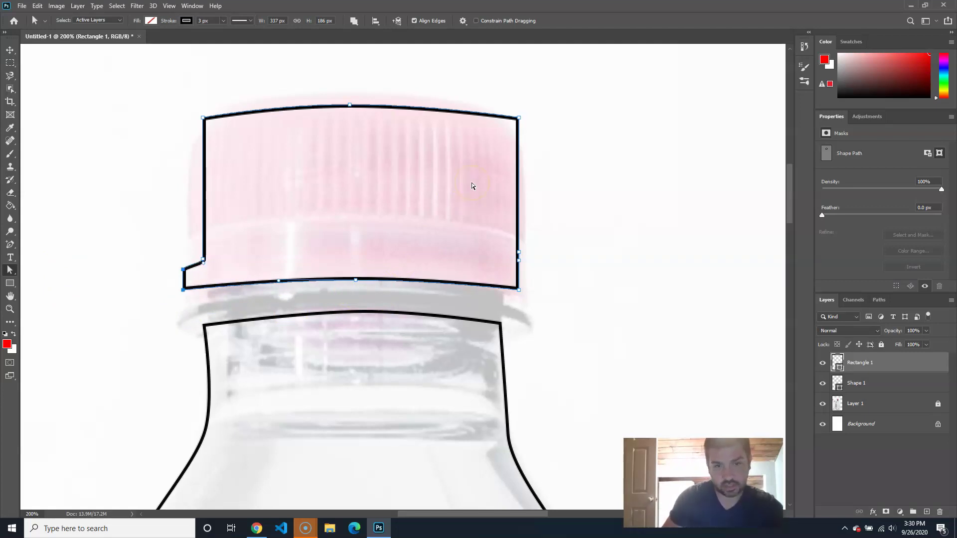
pyautogui.moveTo(504, 301); pyautogui.dragTo(553, 259)
pyautogui.hotkey('shift', 'Right')
pyautogui.hotkey('shift', 'Right')
pyautogui.moveTo(511, 242); pyautogui.dragTo(574, 274)
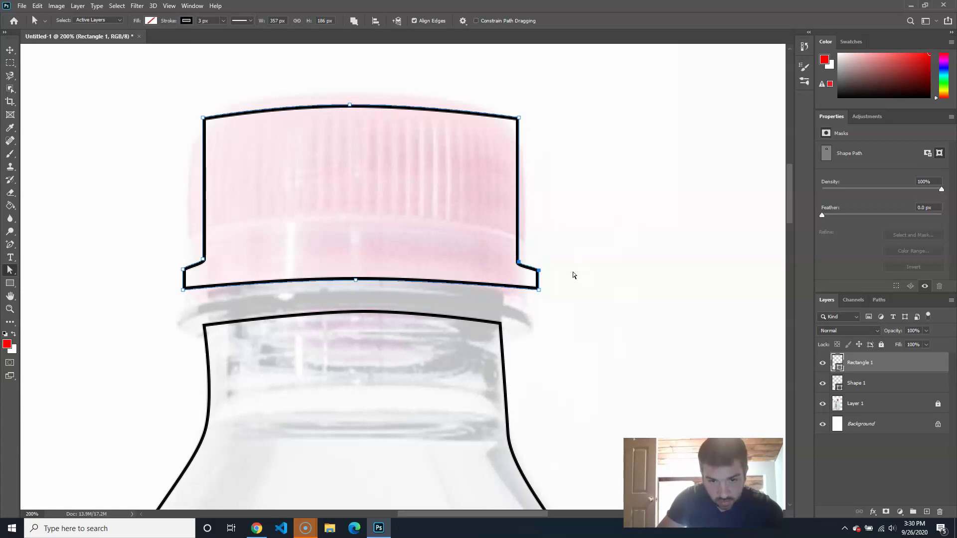
pyautogui.click(559, 219)
pyautogui.hotkey('ctrl', '-')
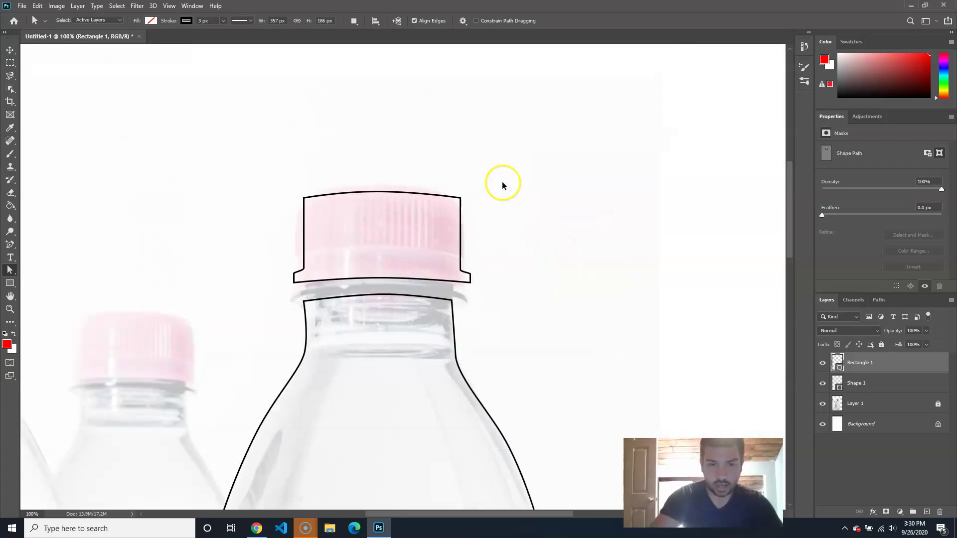
# - Drag Rectangle 1 down onto the bottle neck and zoom out to view the whole bottle
pyautogui.click(9, 51)
pyautogui.rightClick(10, 51)
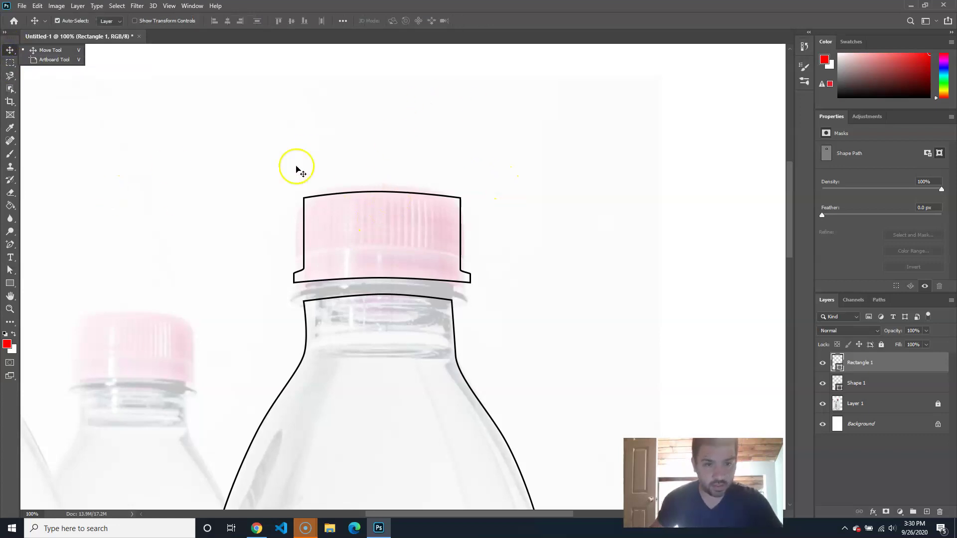
pyautogui.moveTo(394, 195); pyautogui.dragTo(389, 214)
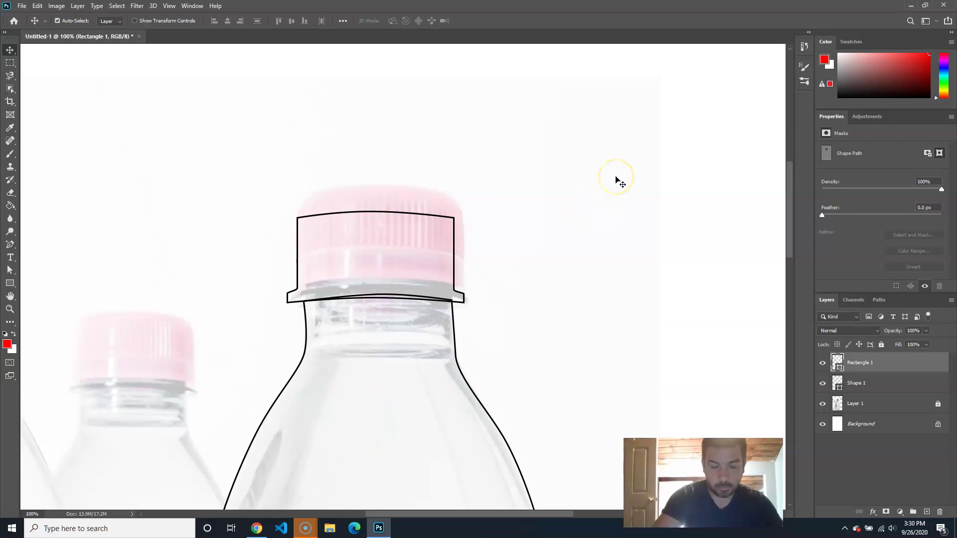
pyautogui.hotkey('ctrl', '-')
pyautogui.hotkey('ctrl', '-')
pyautogui.moveTo(609, 285); pyautogui.dragTo(553, 137)
pyautogui.moveTo(476, 265); pyautogui.dragTo(500, 266)
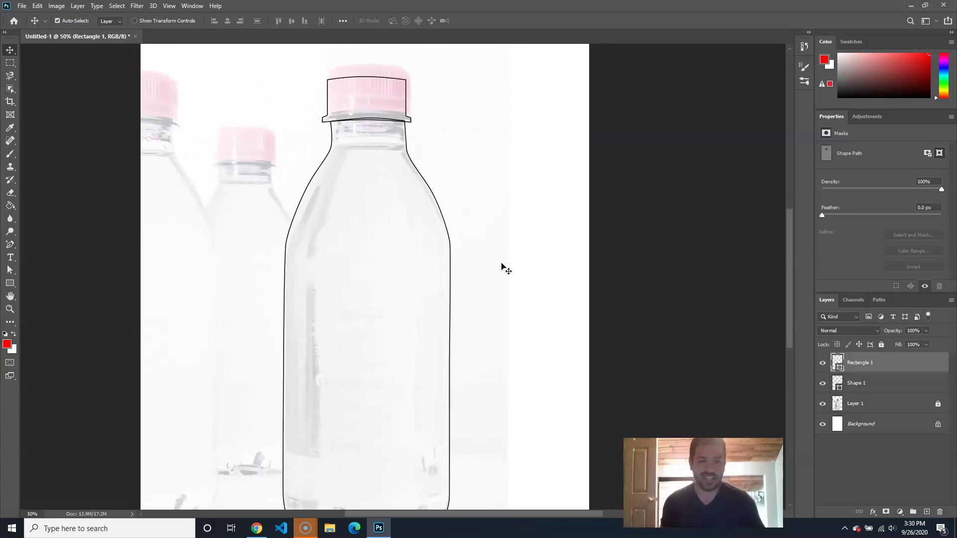
pyautogui.moveTo(502, 264); pyautogui.dragTo(505, 227)
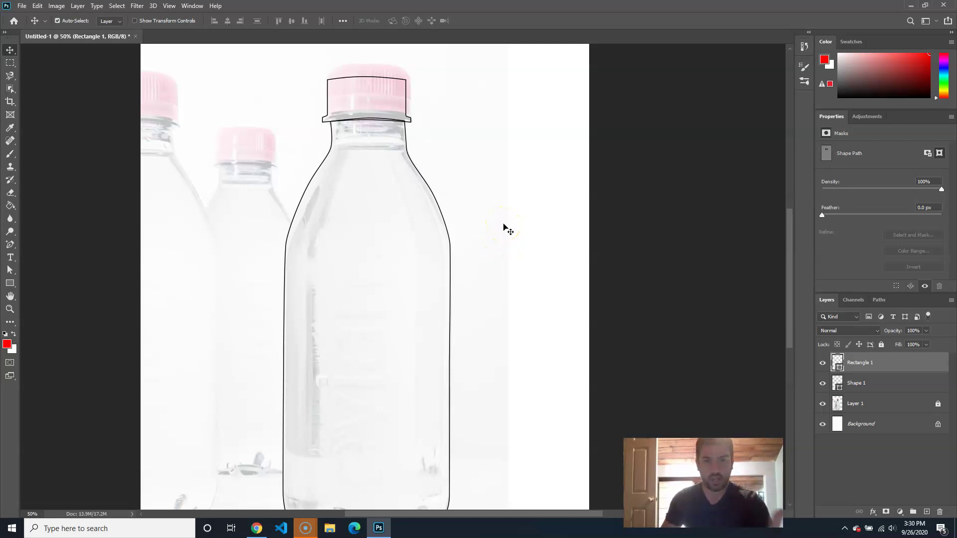
# - Give the Shape 1 bottle body a solid orange fill of ebba44
pyautogui.click(876, 382)
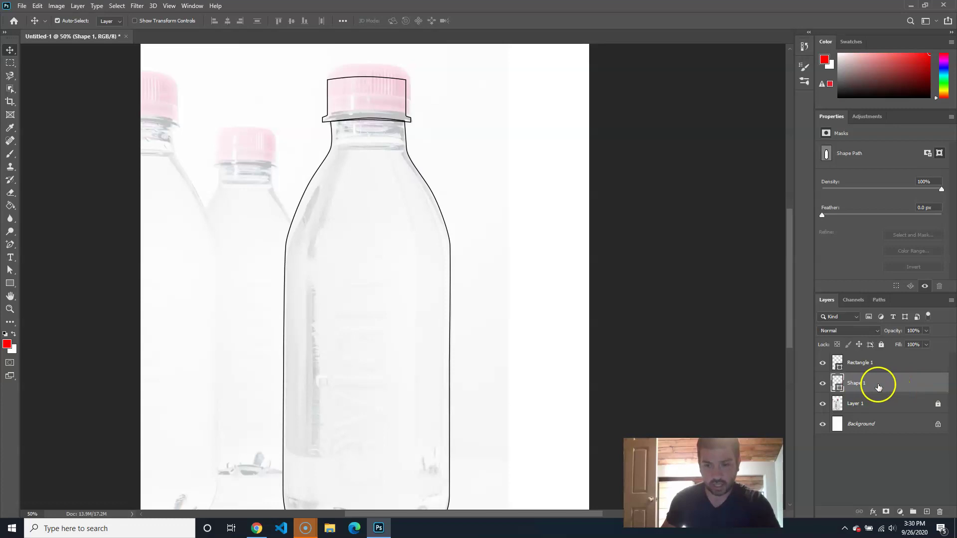
pyautogui.click(823, 383)
pyautogui.click(823, 384)
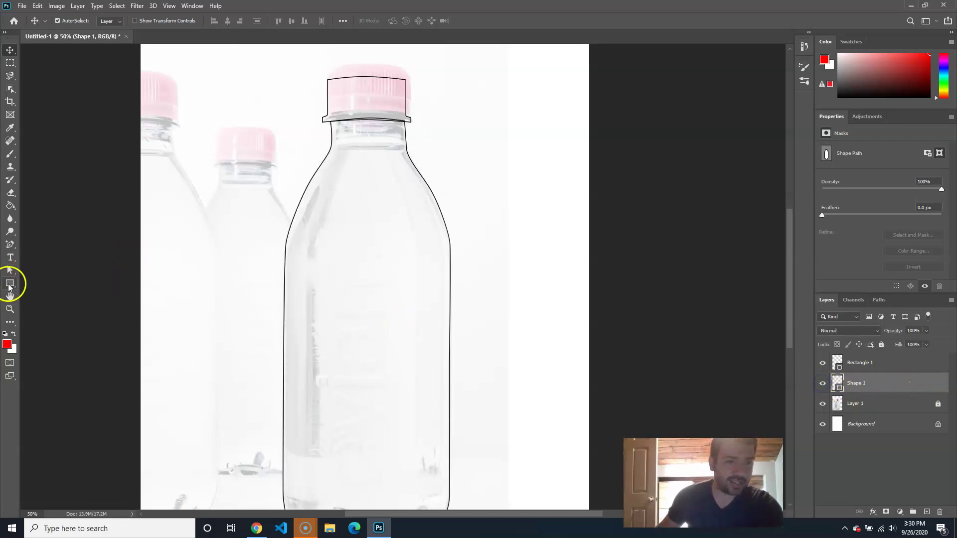
pyautogui.click(10, 244)
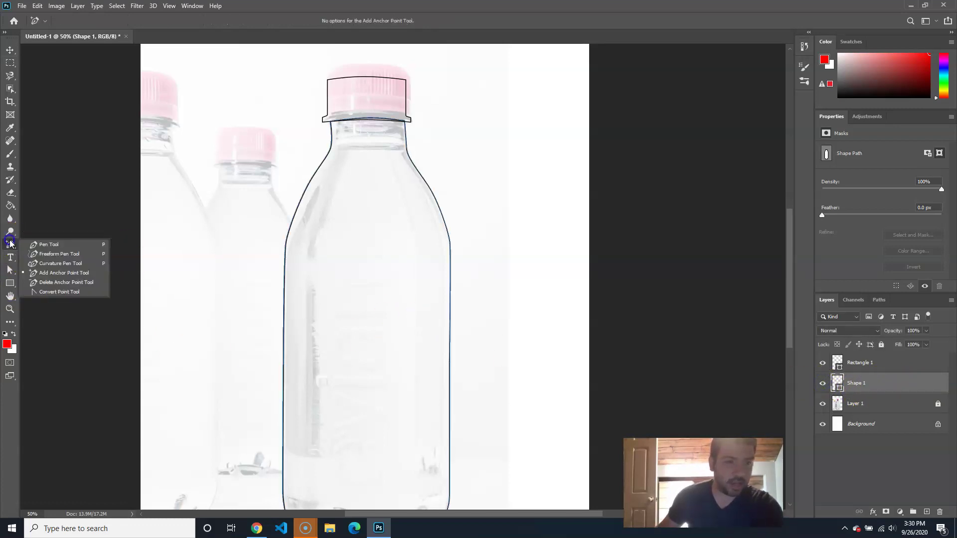
pyautogui.click(46, 245)
pyautogui.click(11, 290)
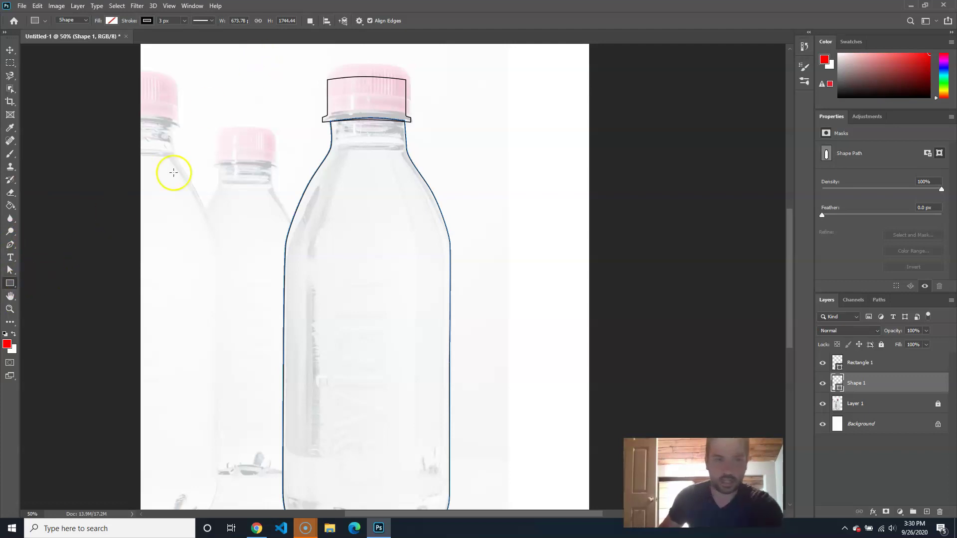
pyautogui.click(112, 22)
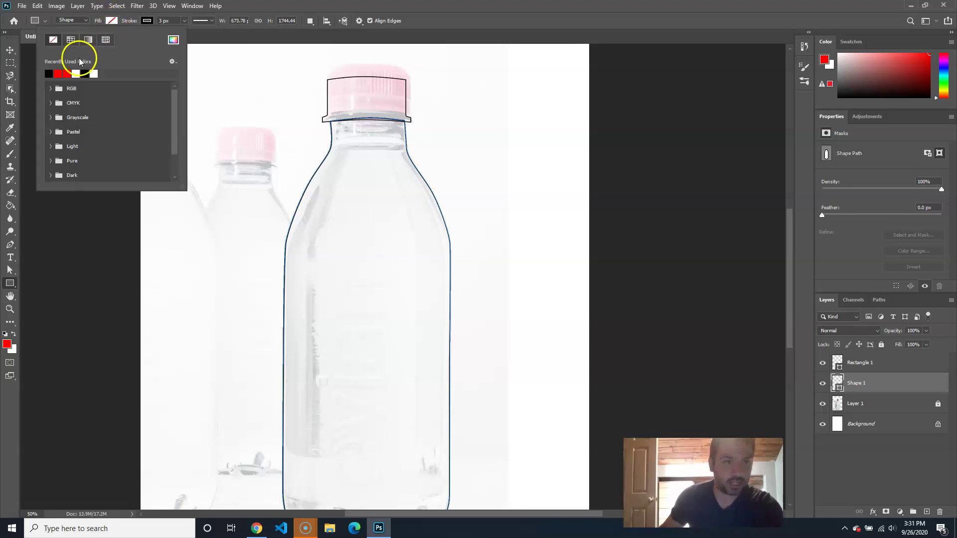
pyautogui.click(174, 41)
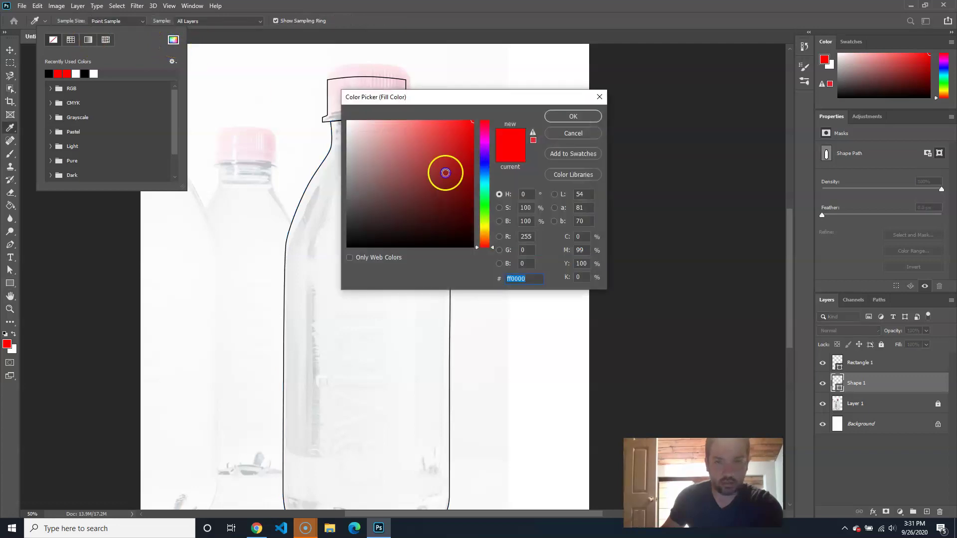
pyautogui.click(486, 233)
pyautogui.moveTo(452, 201); pyautogui.dragTo(457, 128)
pyautogui.moveTo(492, 233); pyautogui.dragTo(493, 234)
pyautogui.moveTo(450, 144); pyautogui.dragTo(433, 128)
pyautogui.click(574, 117)
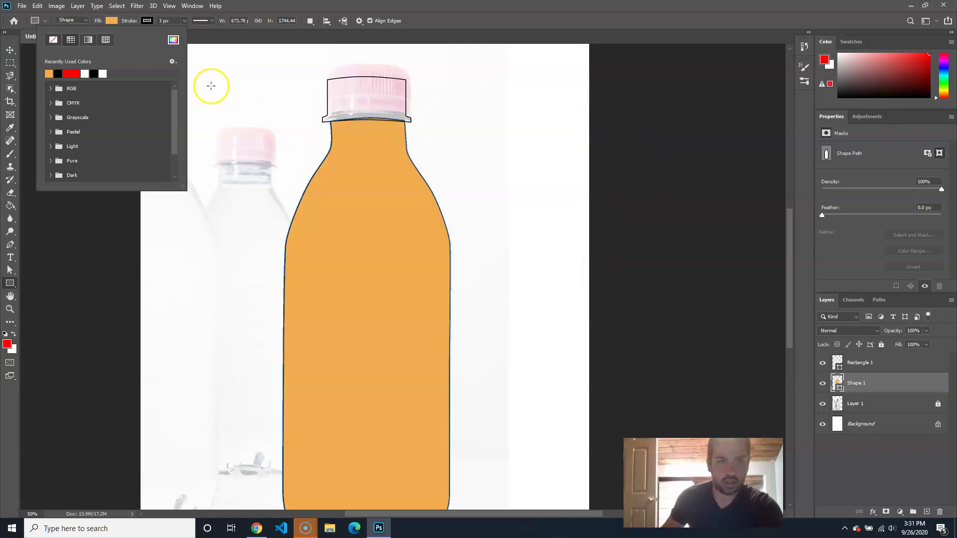
# - Set the stroke to No Color on both the bottle body and the cap Rectangle 1
pyautogui.click(359, 6)
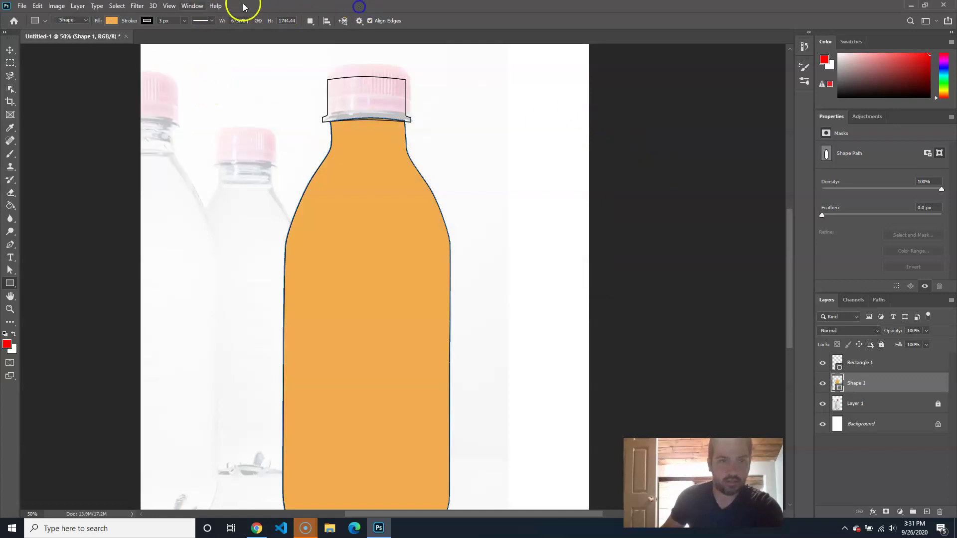
pyautogui.click(146, 21)
pyautogui.click(88, 39)
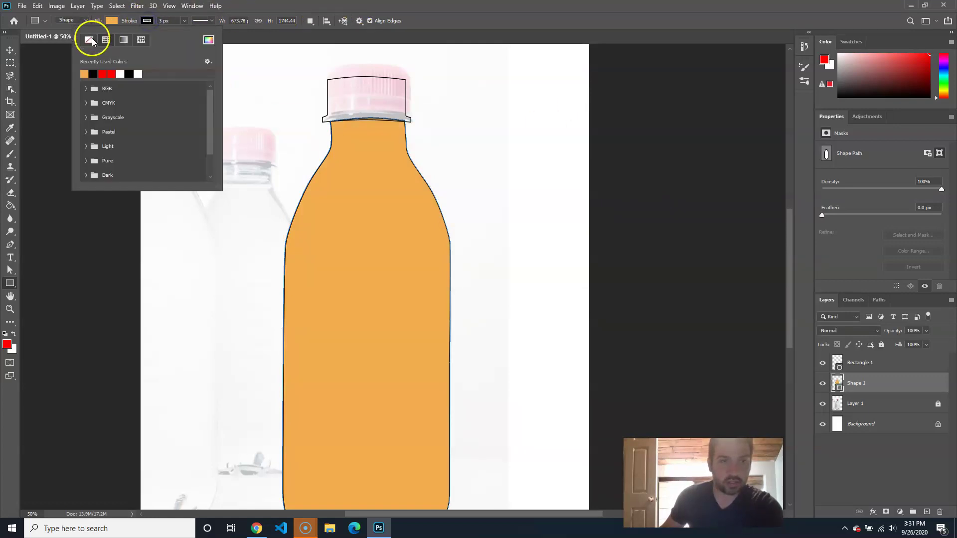
pyautogui.click(424, 24)
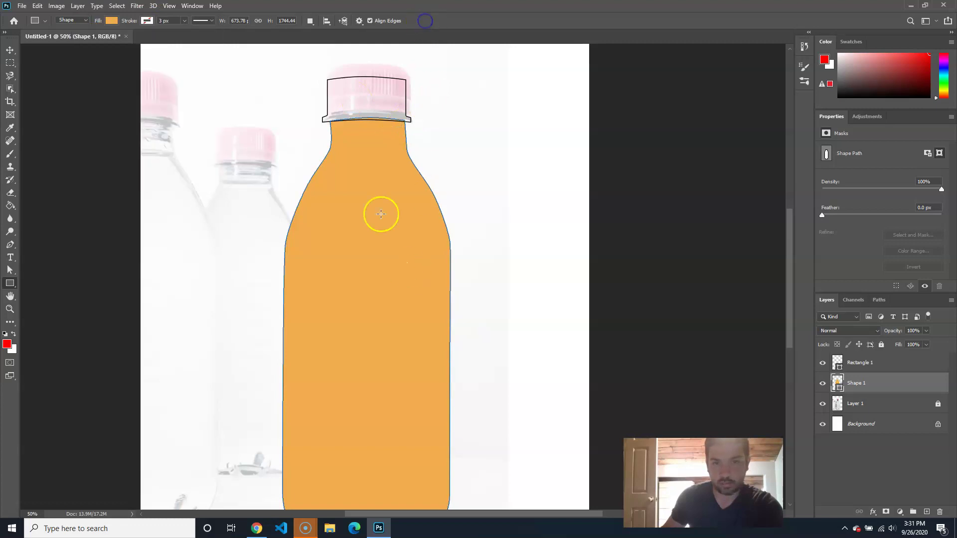
pyautogui.click(876, 370)
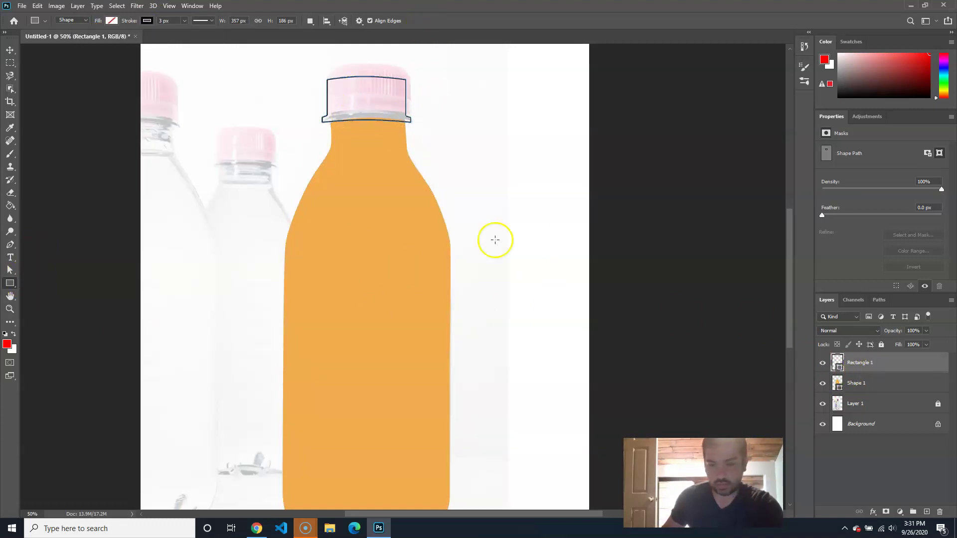
pyautogui.click(146, 20)
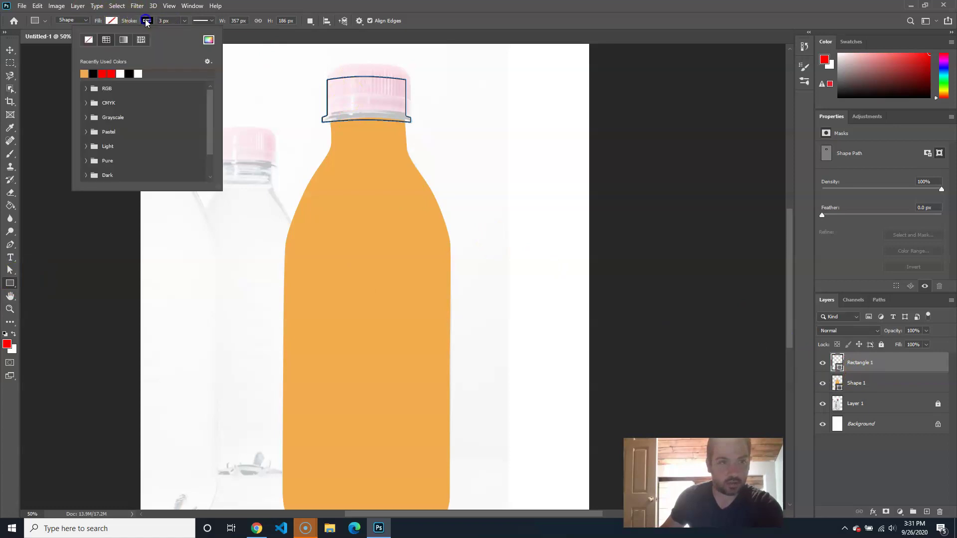
pyautogui.click(88, 39)
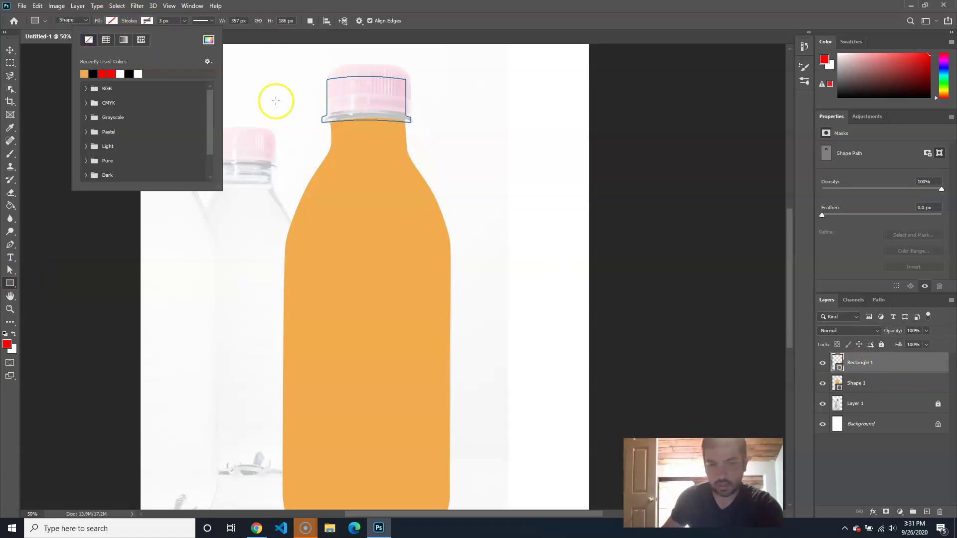
# - Fill the cap with a deep red-orange, #be3b21
pyautogui.click(111, 20)
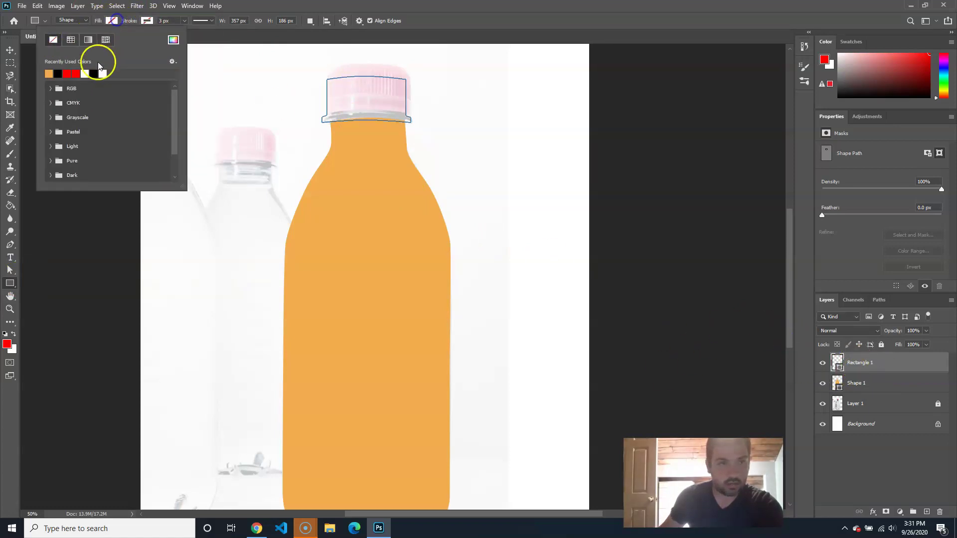
pyautogui.click(173, 40)
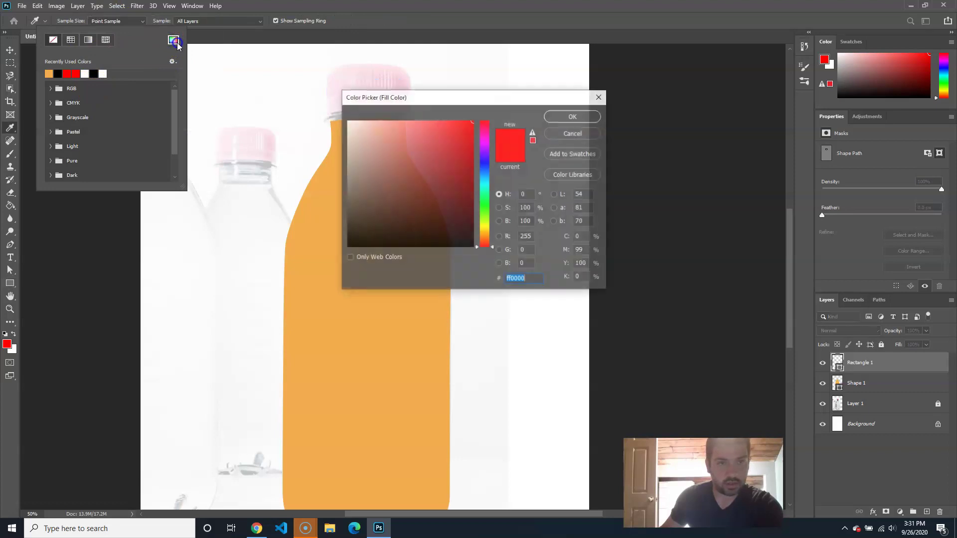
pyautogui.click(491, 245)
pyautogui.moveTo(442, 150)
pyautogui.mouseDown()
pyautogui.moveTo(449, 121)
pyautogui.moveTo(458, 127)
pyautogui.moveTo(452, 153)
pyautogui.mouseUp()
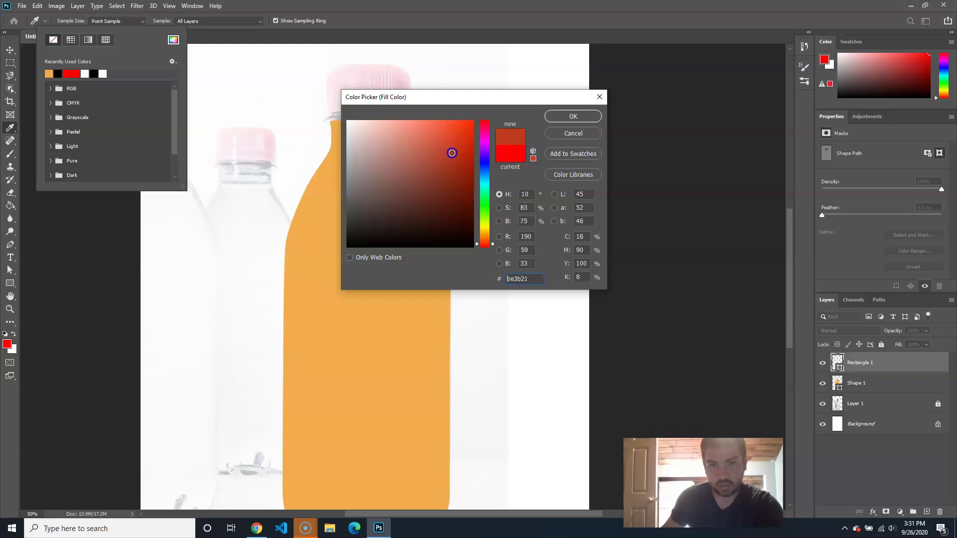
pyautogui.click(569, 115)
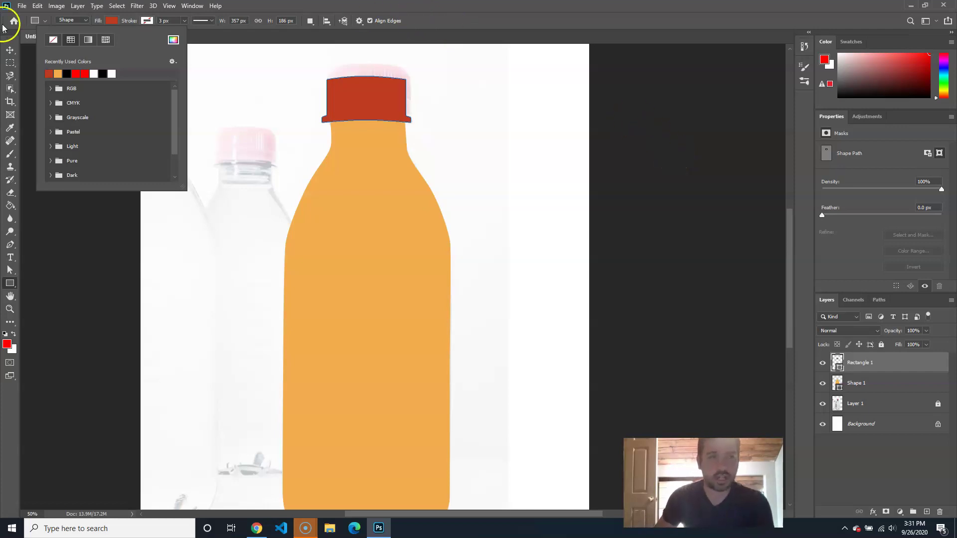
pyautogui.click(10, 49)
pyautogui.click(540, 7)
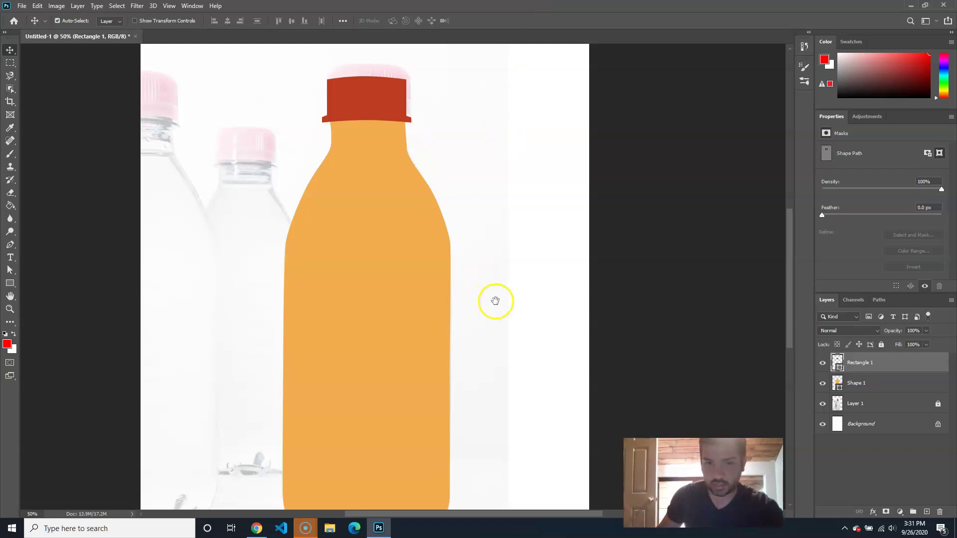
# - Change Shape 1's fill from solid orange to the dark green leaf pattern
pyautogui.moveTo(496, 301); pyautogui.dragTo(506, 241)
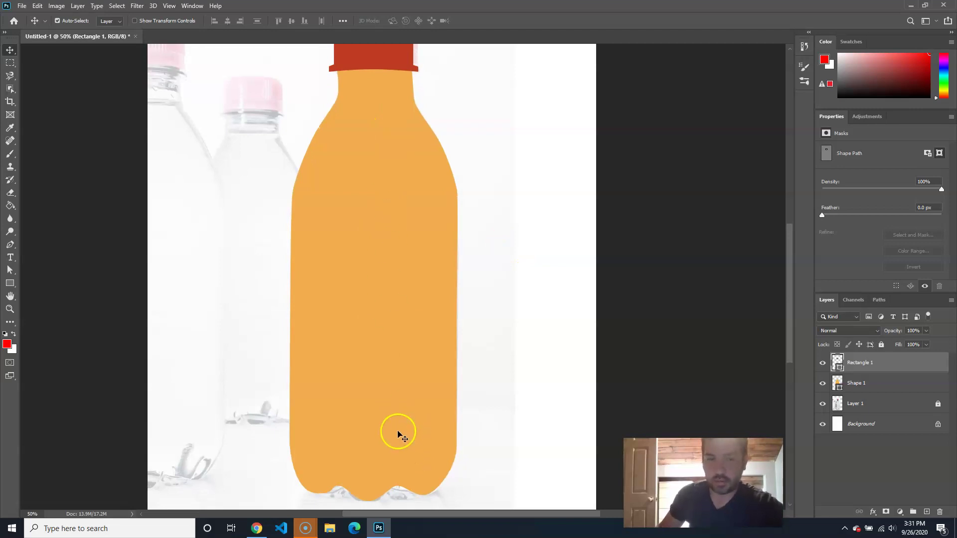
pyautogui.click(864, 384)
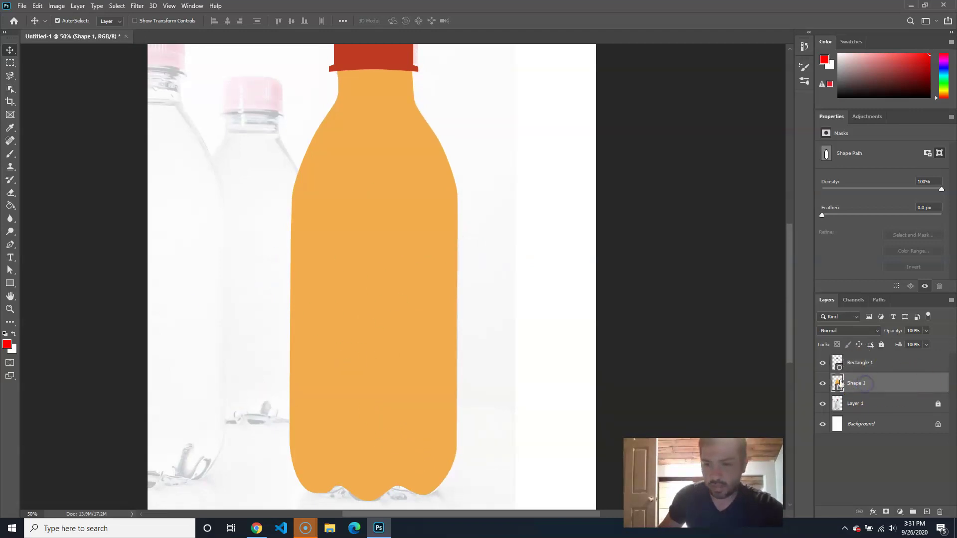
pyautogui.click(10, 283)
pyautogui.click(110, 23)
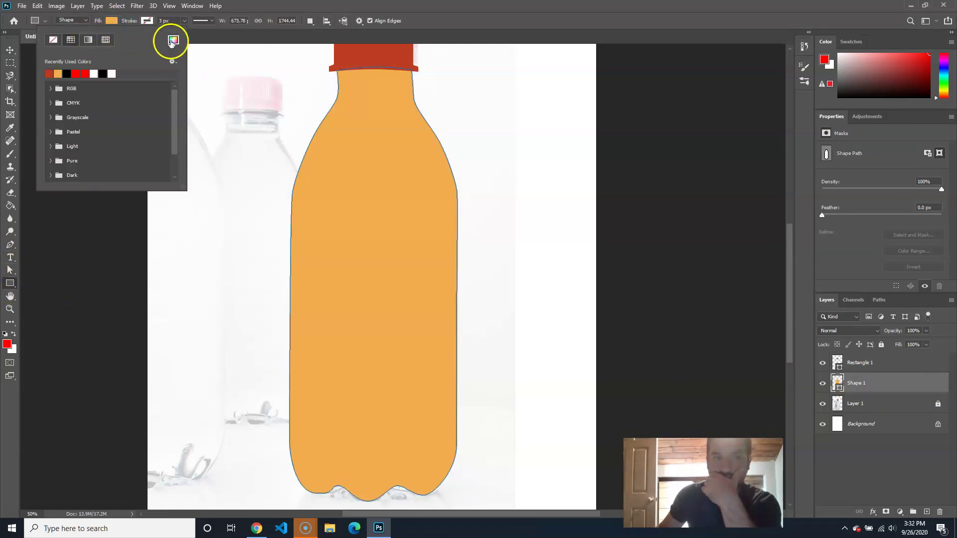
pyautogui.click(70, 41)
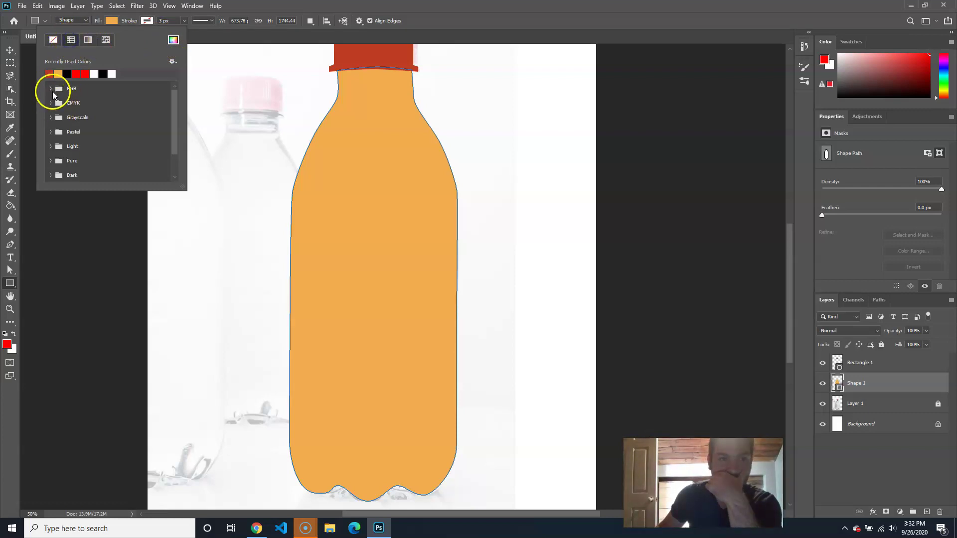
pyautogui.click(52, 89)
pyautogui.click(55, 89)
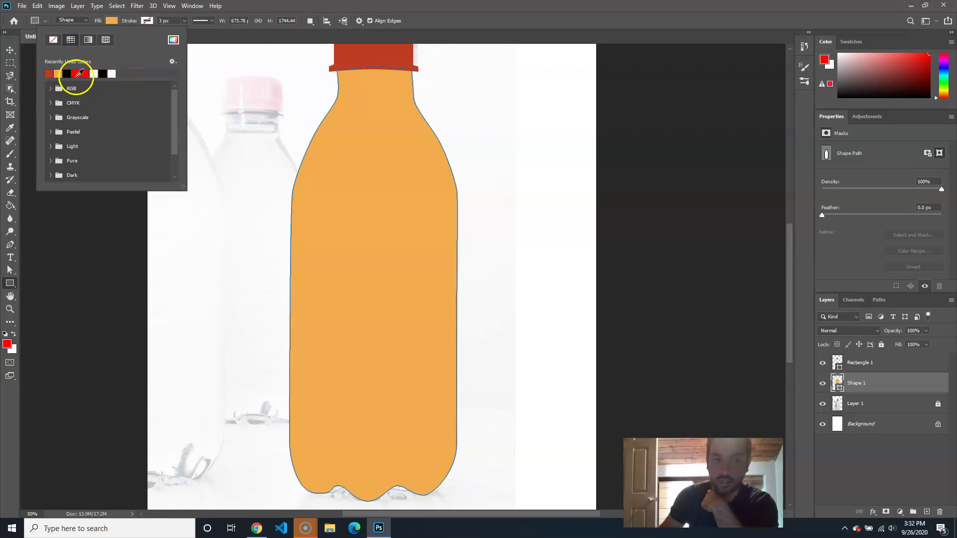
pyautogui.click(50, 132)
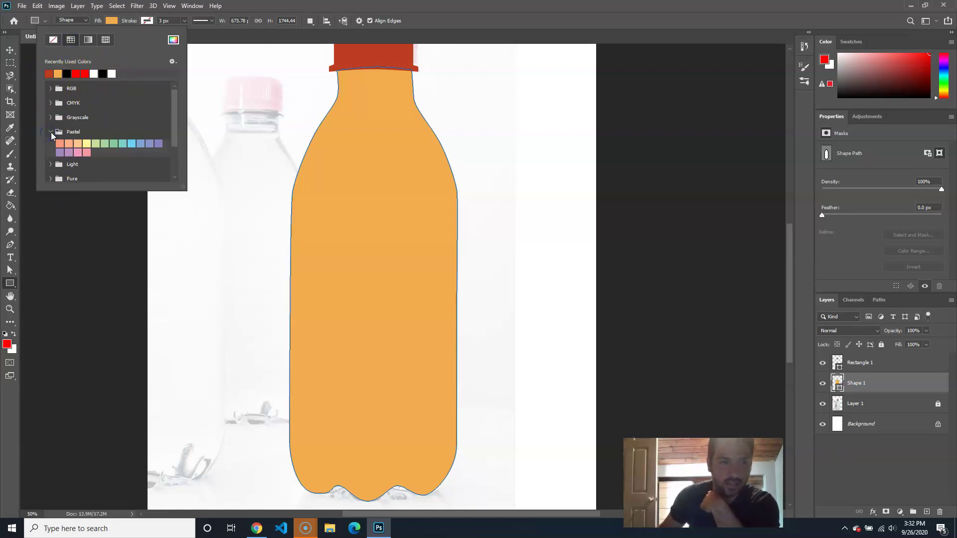
pyautogui.click(50, 133)
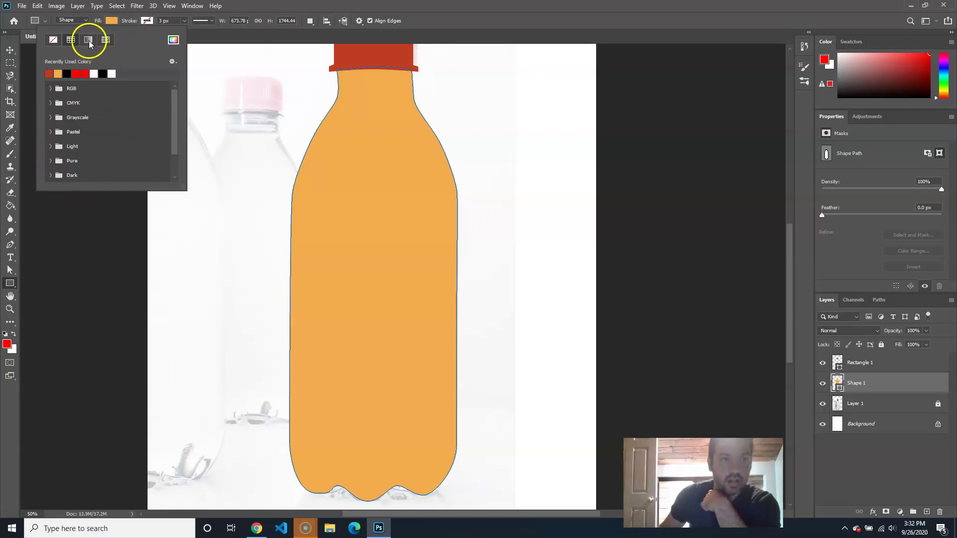
pyautogui.click(106, 41)
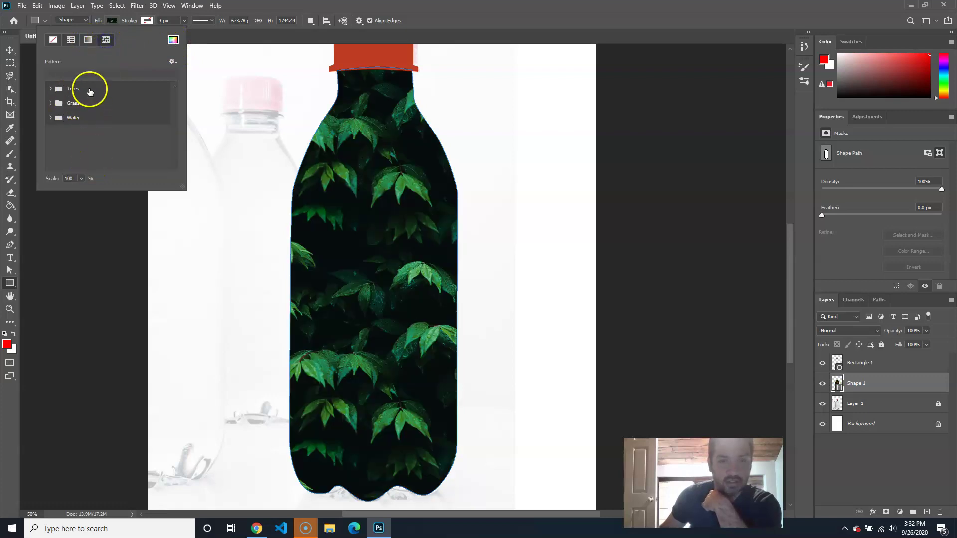
# - Switch the bottle fill to the black-to-white gradient from the Basics presets
pyautogui.click(87, 39)
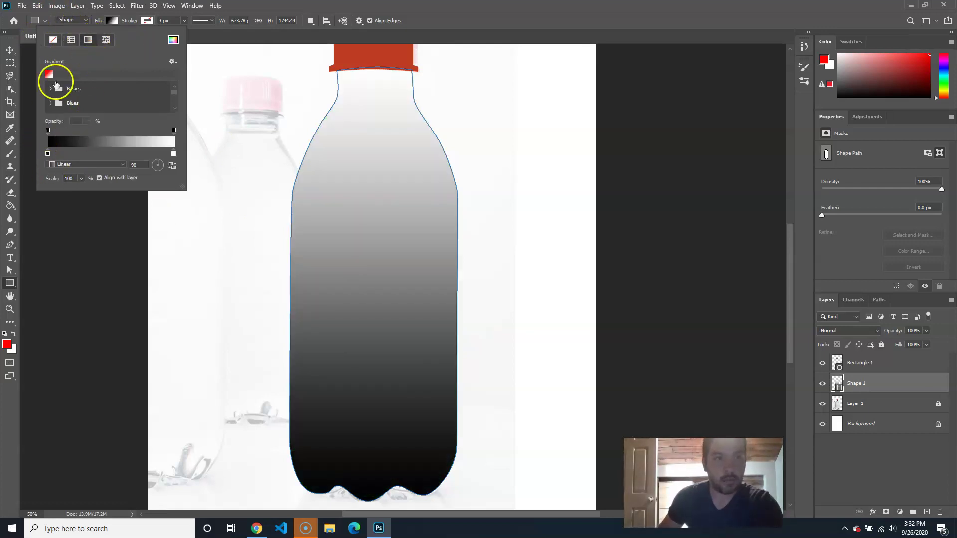
pyautogui.click(51, 89)
pyautogui.click(51, 90)
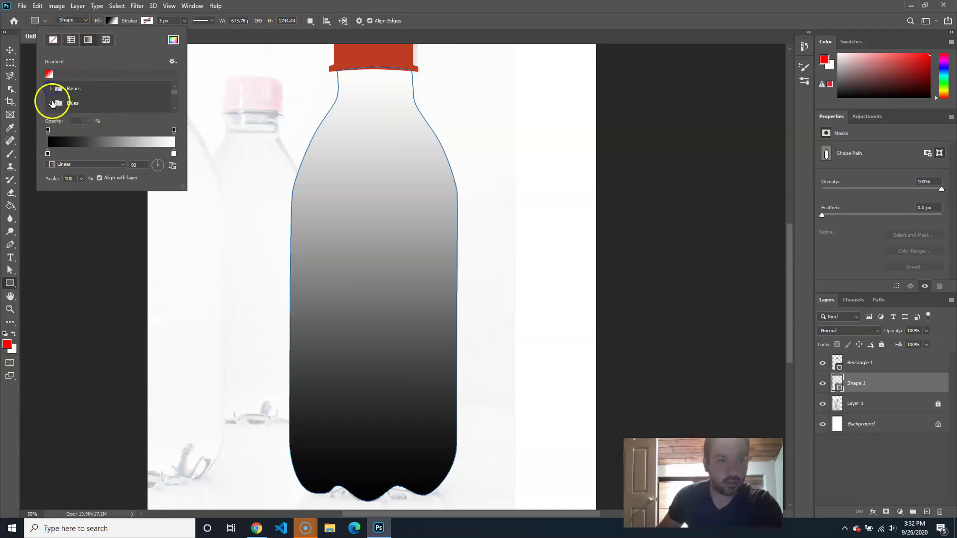
pyautogui.scroll(-2, 66, 102)
pyautogui.scroll(-5, 115, 106)
pyautogui.scroll(8, 120, 90)
pyautogui.click(51, 90)
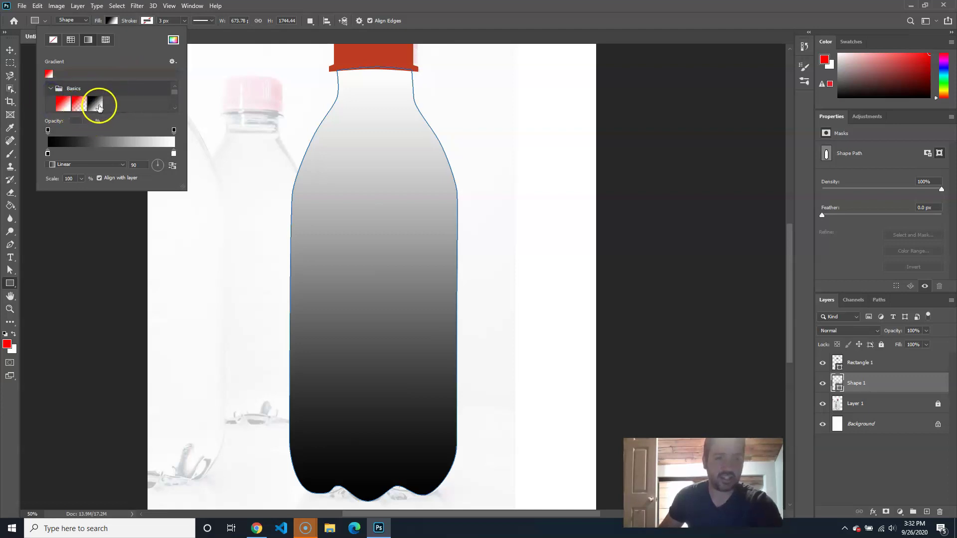
pyautogui.click(91, 104)
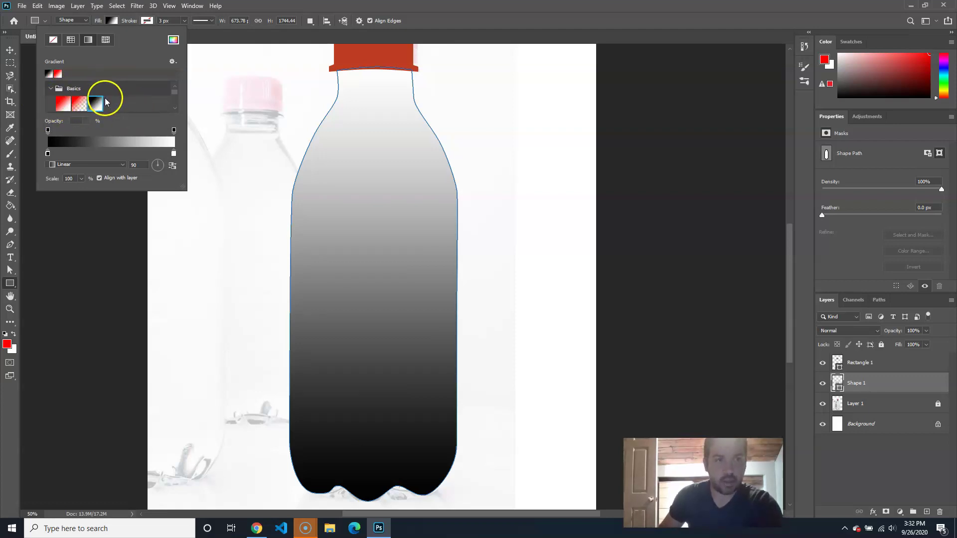
# - Set the gradient style to Reflected and turn its angle from 90 to 2
pyautogui.click(109, 166)
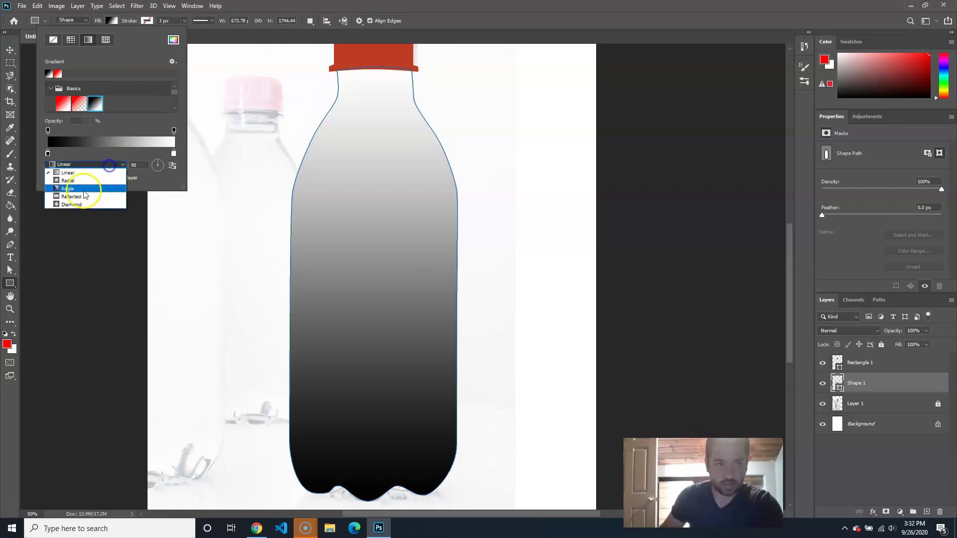
pyautogui.click(82, 183)
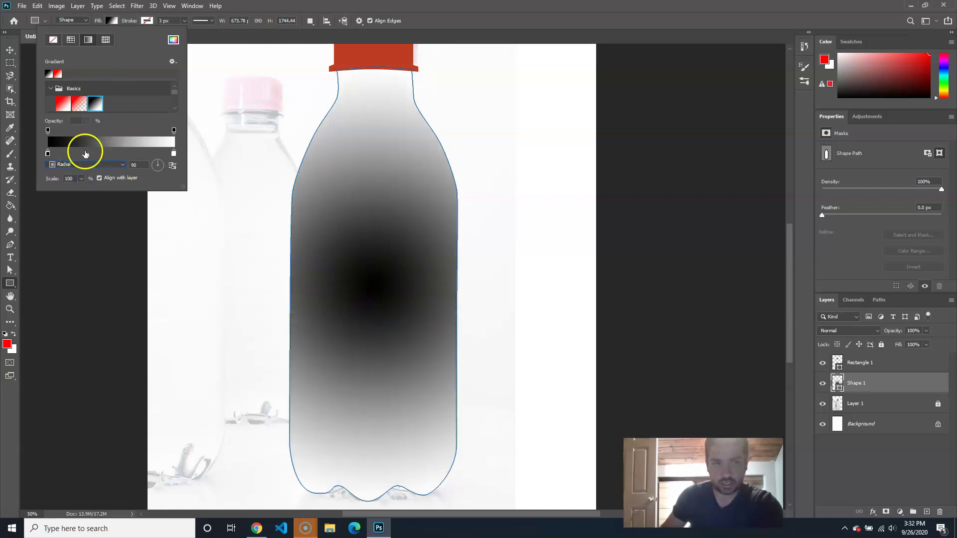
pyautogui.click(65, 164)
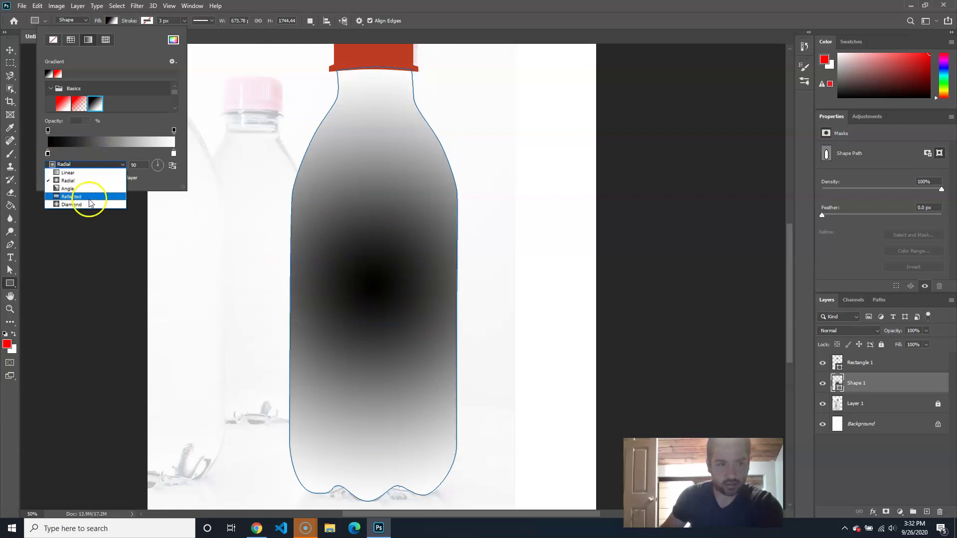
pyautogui.click(92, 198)
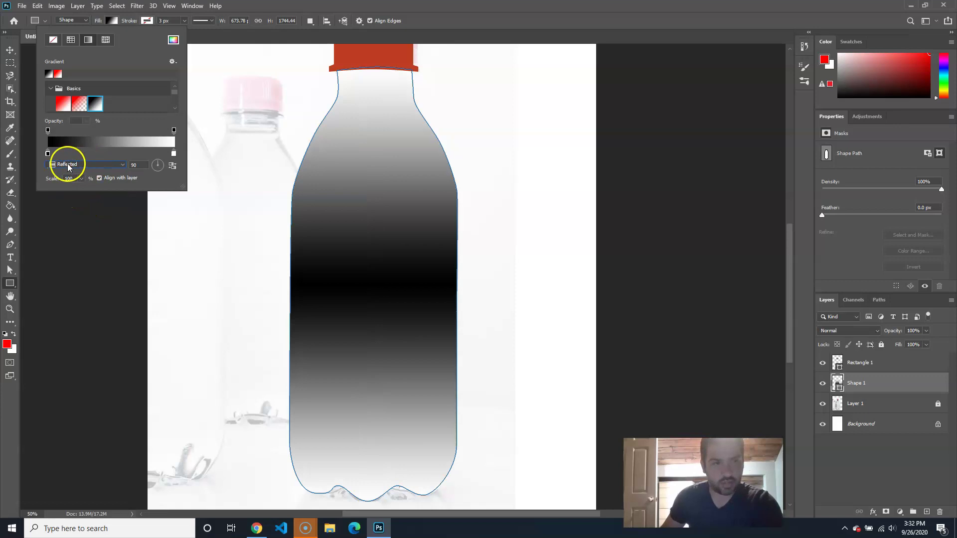
pyautogui.click(90, 166)
pyautogui.click(103, 194)
pyautogui.click(160, 163)
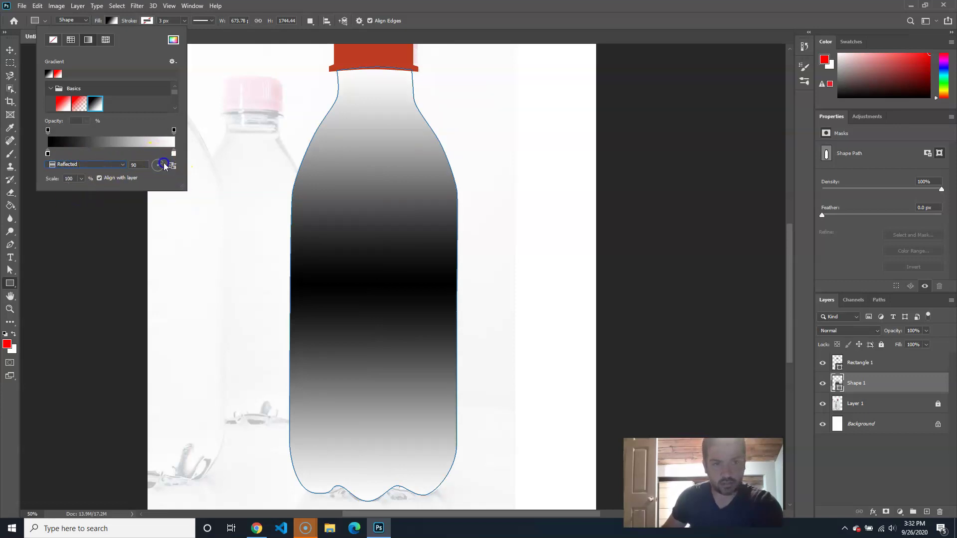
pyautogui.moveTo(164, 165); pyautogui.dragTo(299, 161)
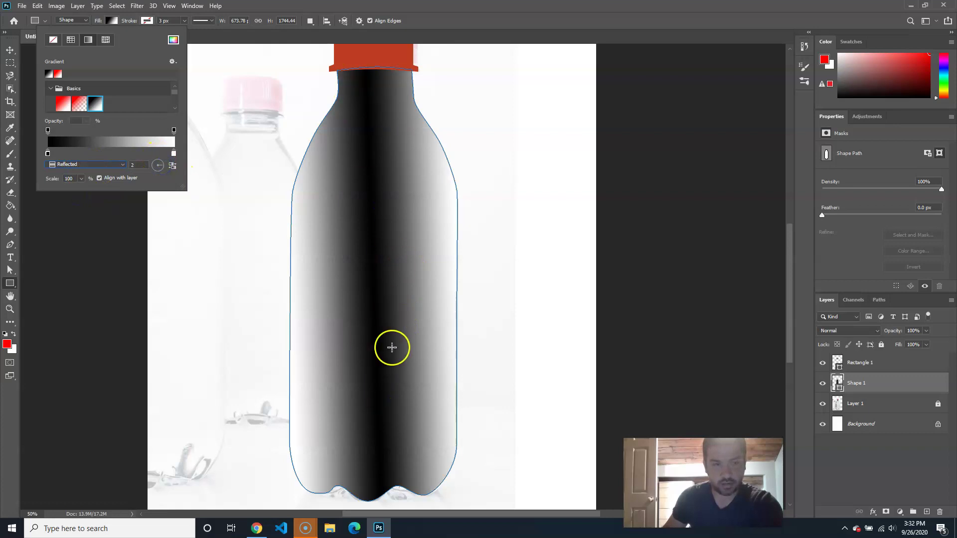
pyautogui.rightClick(11, 283)
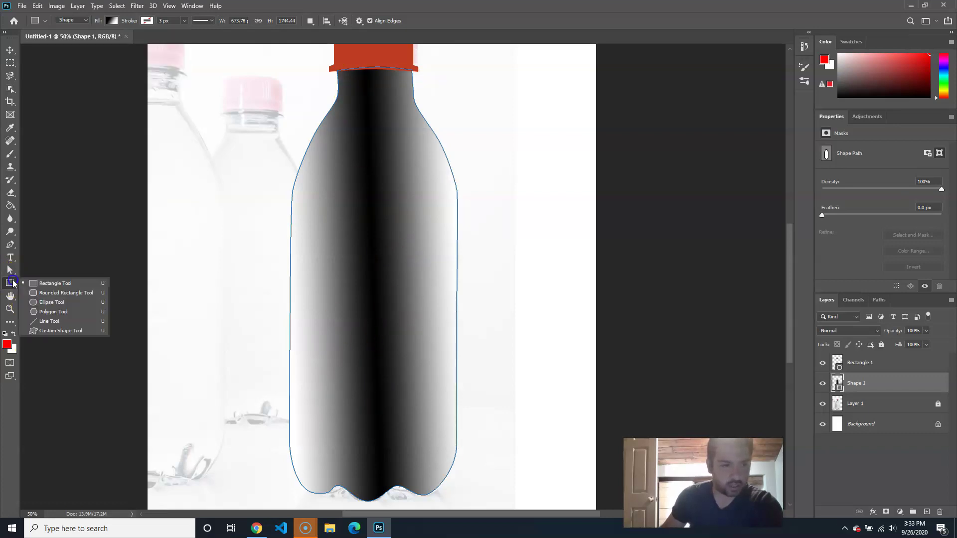
# - Return to the Rectangle tool and reopen the bottle shape's gradient fill popup
pyautogui.rightClick(9, 198)
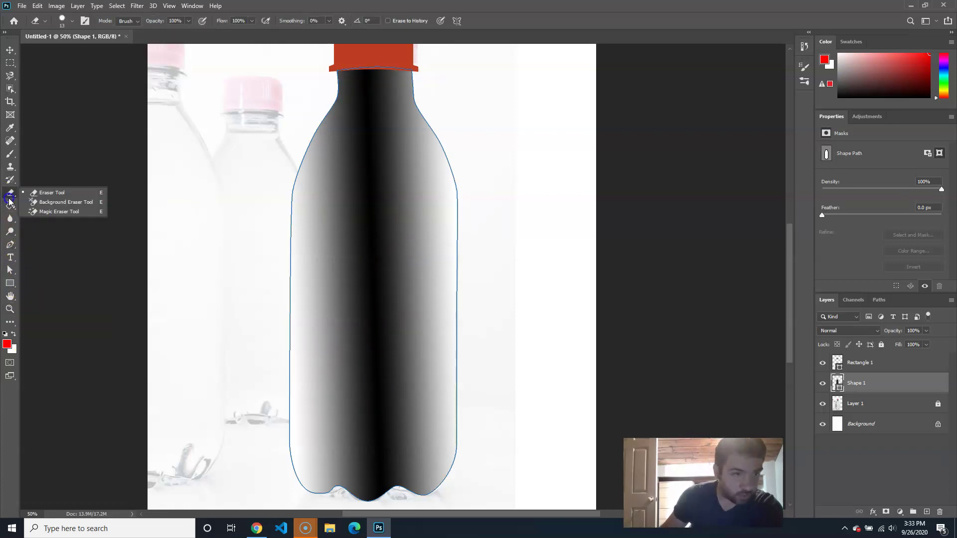
pyautogui.rightClick(10, 204)
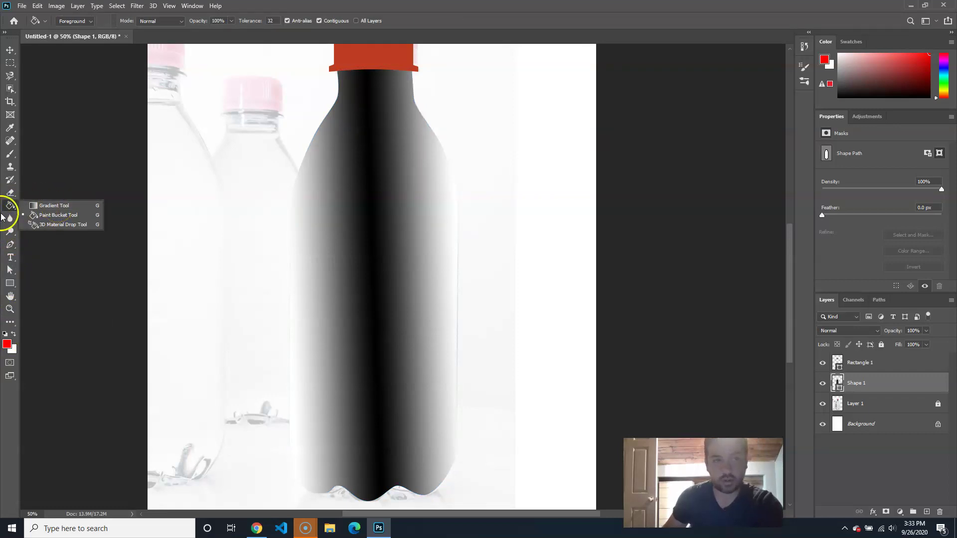
pyautogui.click(10, 282)
pyautogui.click(109, 21)
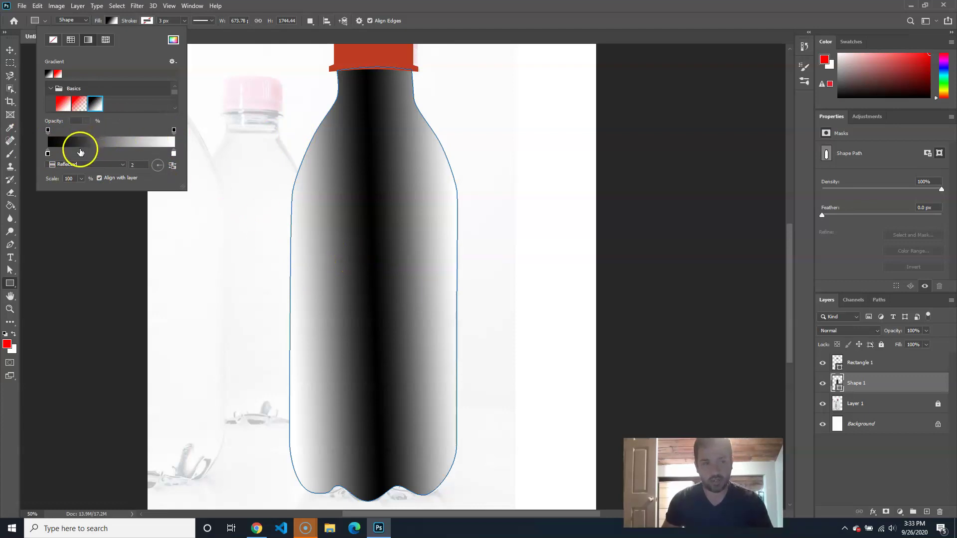
# - Open the left colour stop's picker, cancel it, and inspect the right opacity stop's value
pyautogui.click(49, 155)
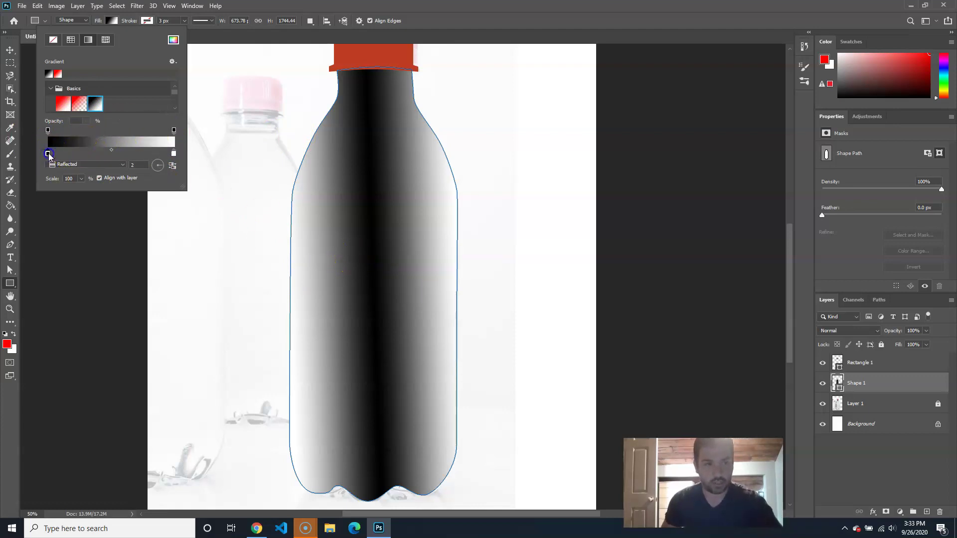
pyautogui.doubleClick(48, 154)
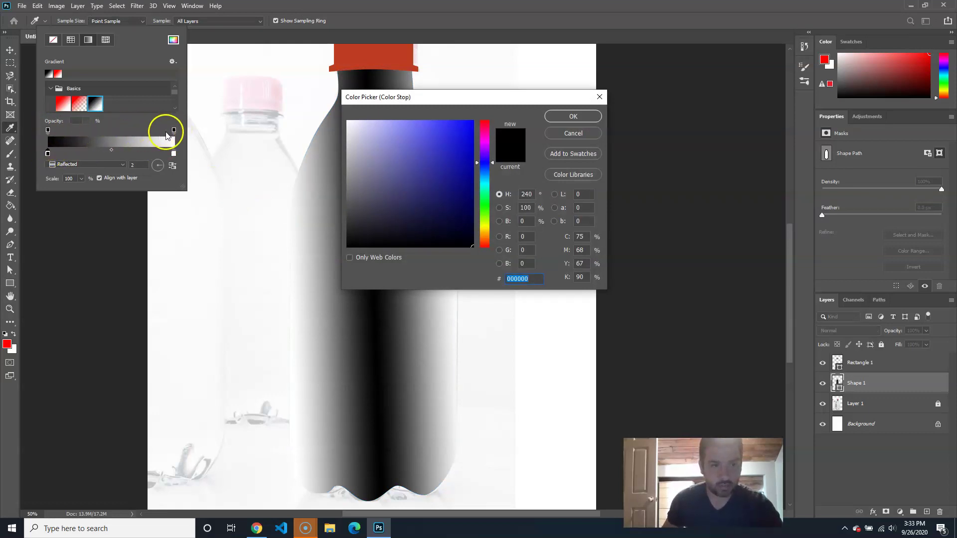
pyautogui.click(174, 132)
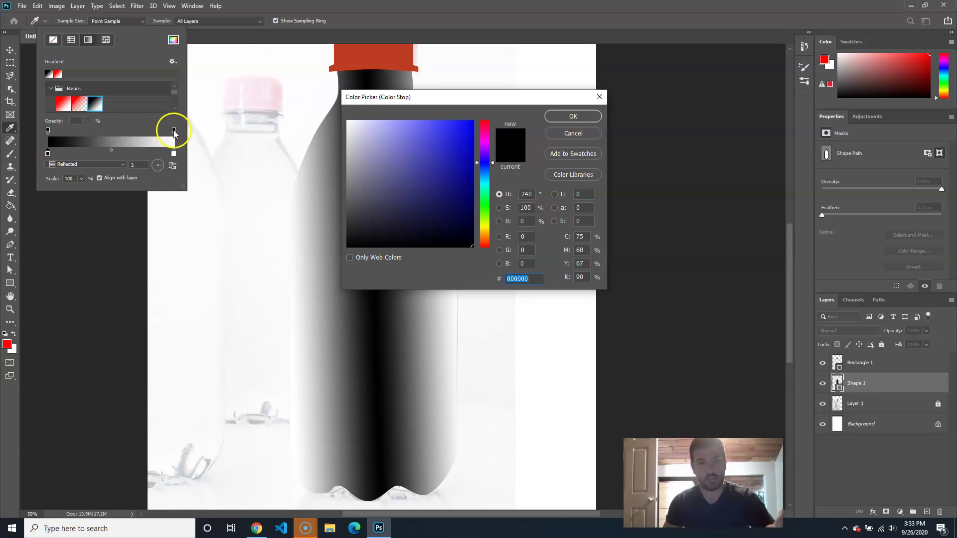
pyautogui.click(573, 133)
pyautogui.click(174, 131)
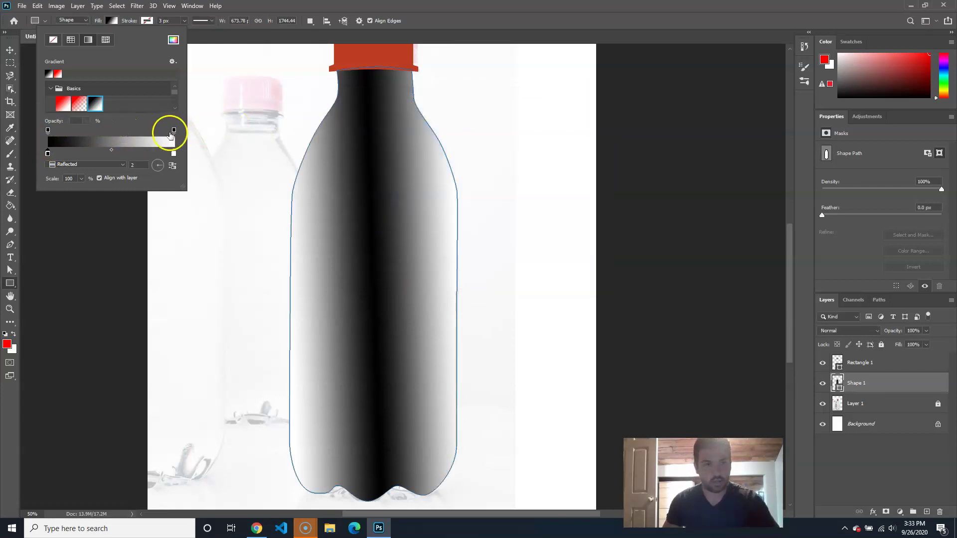
pyautogui.click(81, 123)
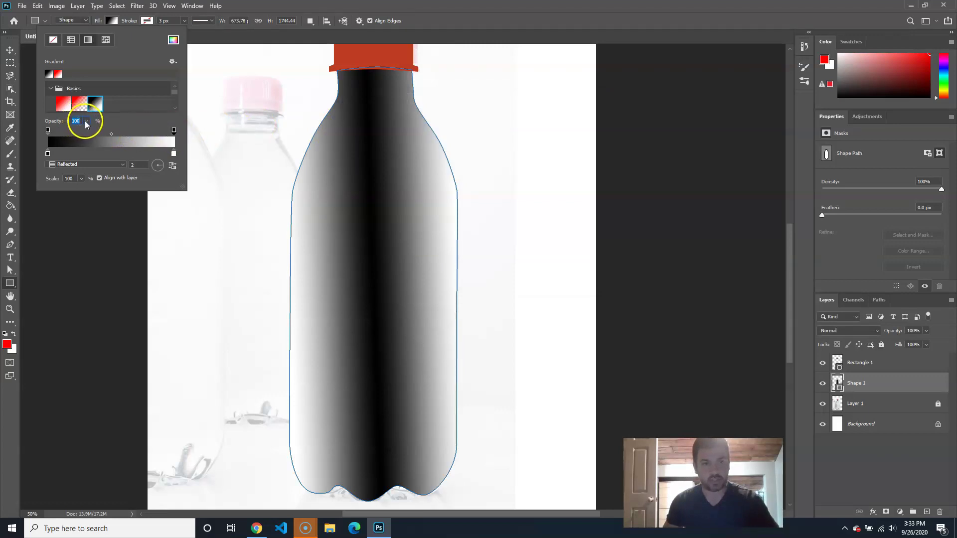
pyautogui.click(86, 122)
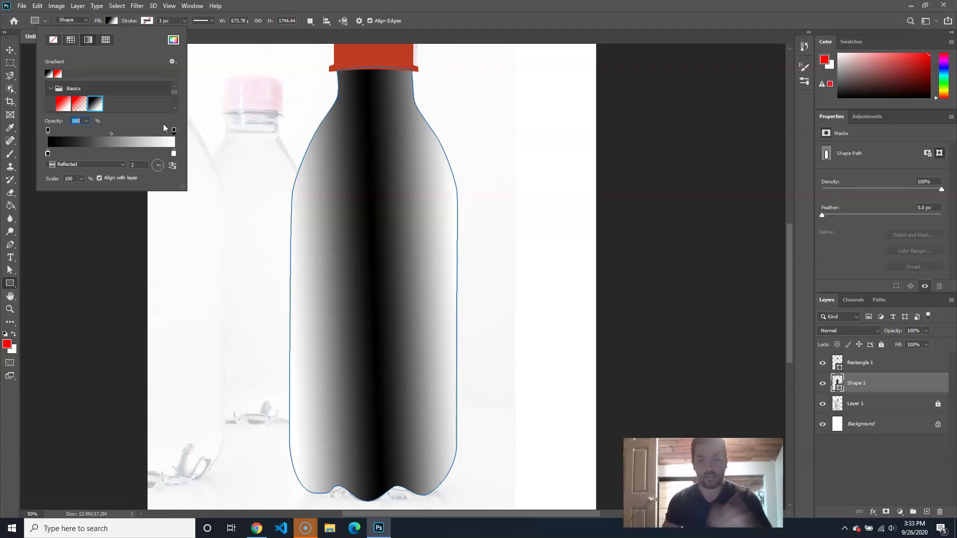
# - Set the gradient's left colour stop to dark orange c16929
pyautogui.click(157, 138)
pyautogui.doubleClick(48, 154)
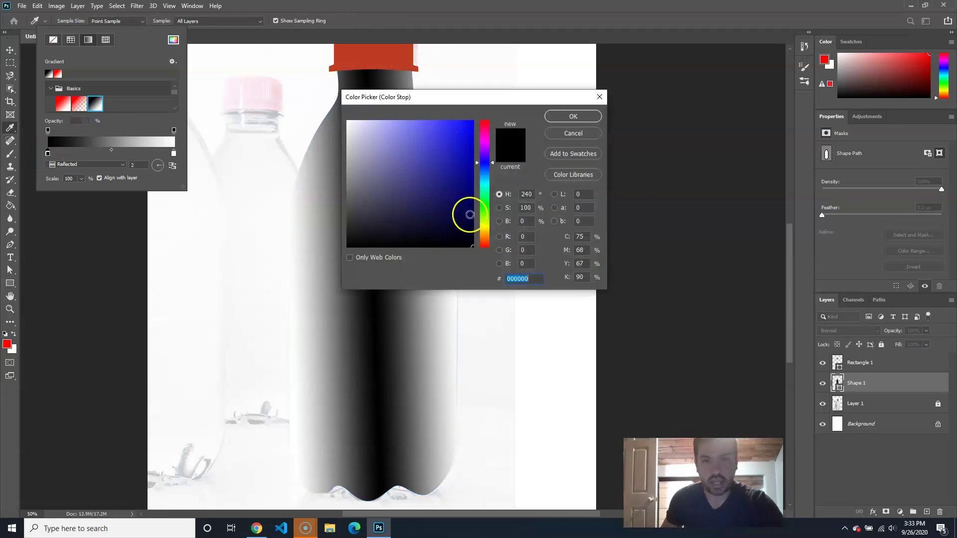
pyautogui.moveTo(481, 239); pyautogui.dragTo(482, 236)
pyautogui.moveTo(428, 189); pyautogui.dragTo(440, 186)
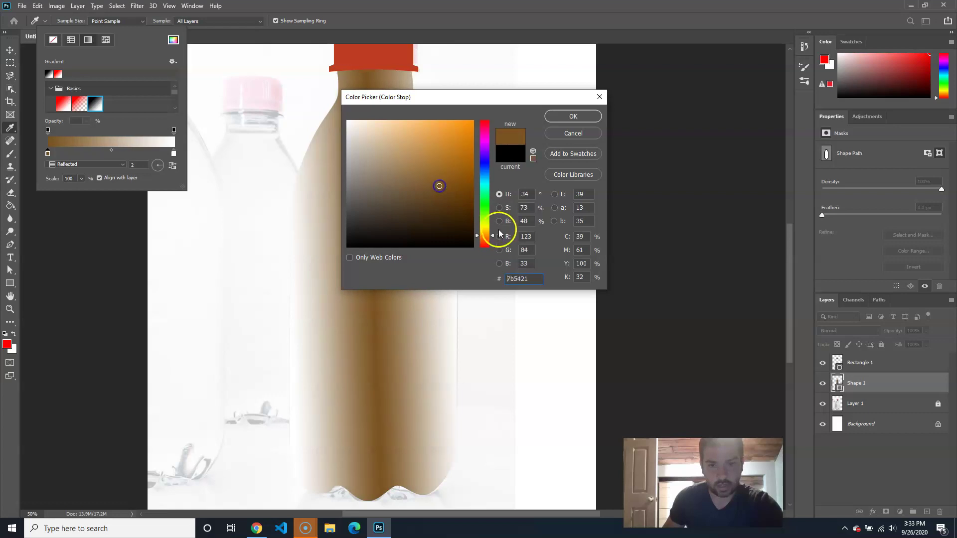
pyautogui.moveTo(487, 239); pyautogui.dragTo(487, 242)
pyautogui.moveTo(454, 175)
pyautogui.mouseDown()
pyautogui.moveTo(433, 154)
pyautogui.moveTo(448, 154)
pyautogui.mouseUp()
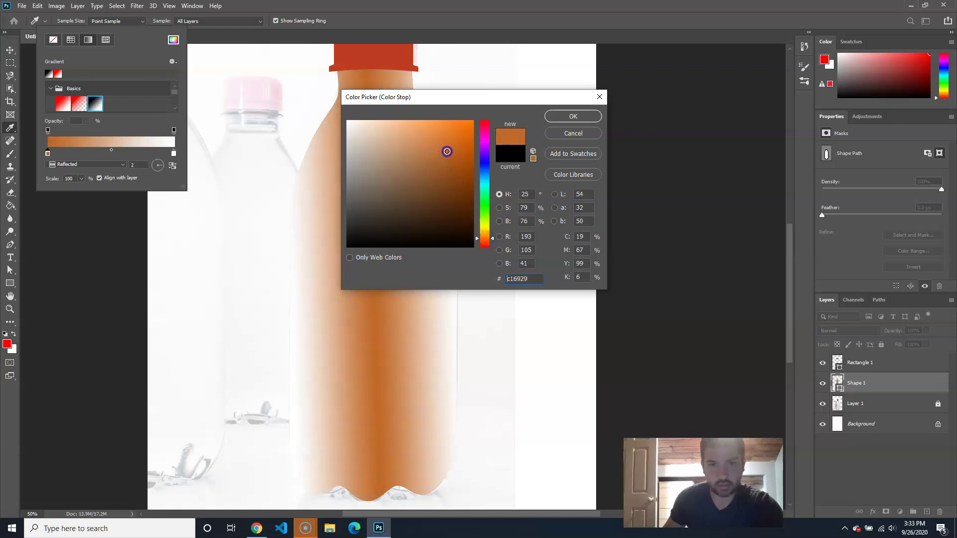
pyautogui.click(568, 117)
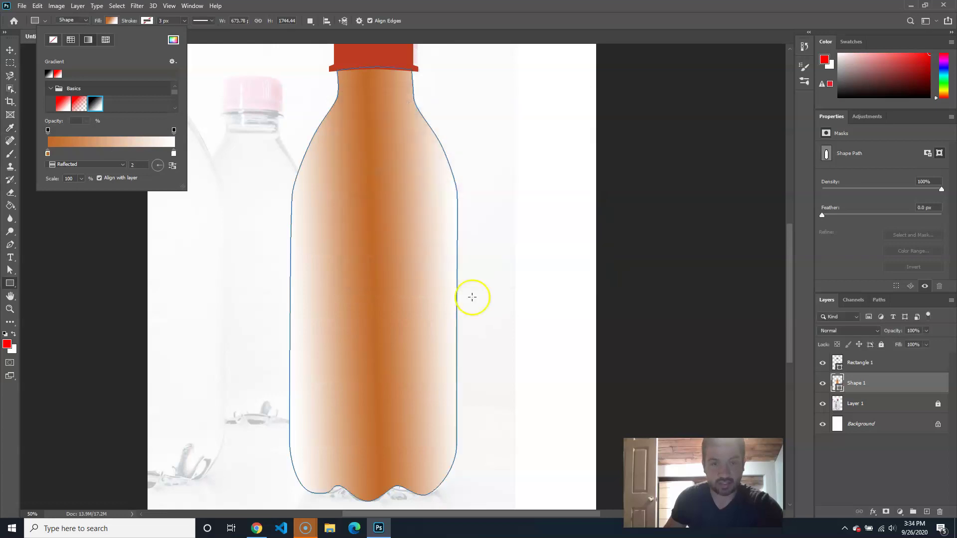
# - Set the gradient's right colour stop to bright orange f99927
pyautogui.click(174, 154)
pyautogui.doubleClick(175, 154)
pyautogui.moveTo(486, 242); pyautogui.dragTo(486, 233)
pyautogui.click(431, 156)
pyautogui.moveTo(431, 156)
pyautogui.mouseDown()
pyautogui.moveTo(440, 163)
pyautogui.moveTo(427, 162)
pyautogui.moveTo(448, 148)
pyautogui.moveTo(455, 125)
pyautogui.mouseUp()
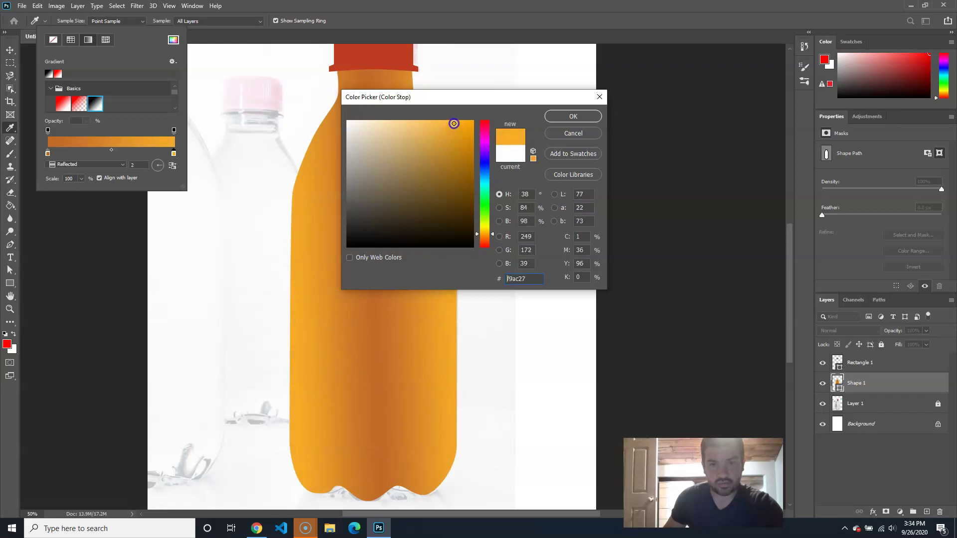
pyautogui.moveTo(482, 235); pyautogui.dragTo(492, 236)
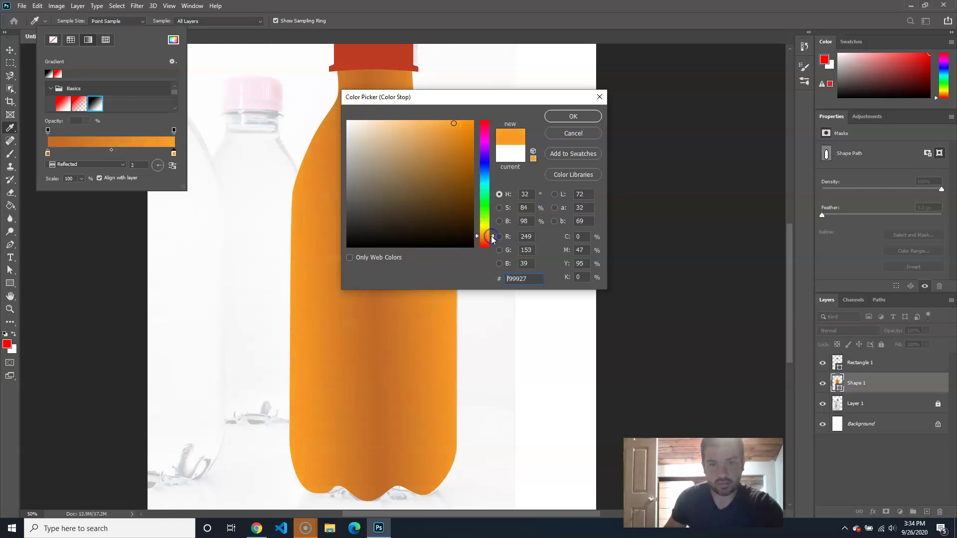
pyautogui.click(572, 118)
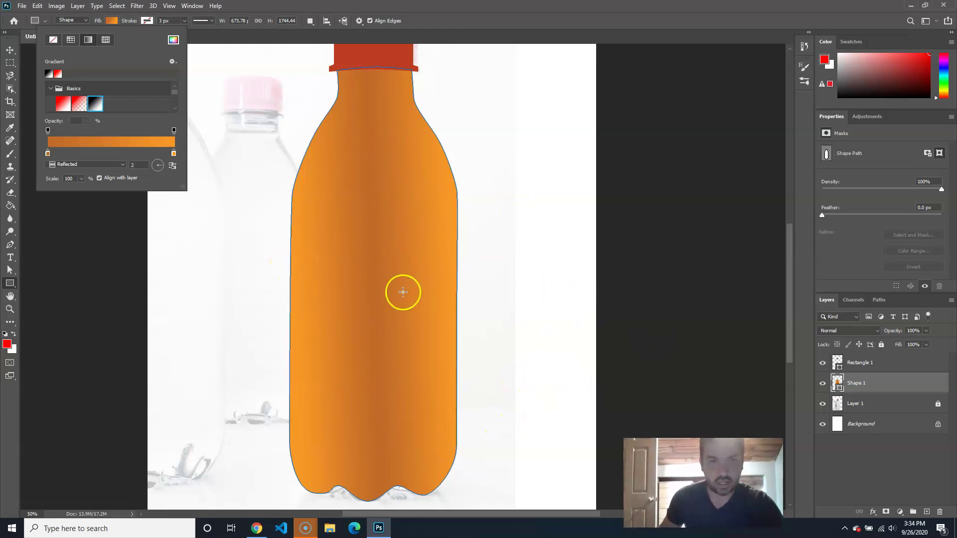
pyautogui.moveTo(455, 203); pyautogui.dragTo(468, 262)
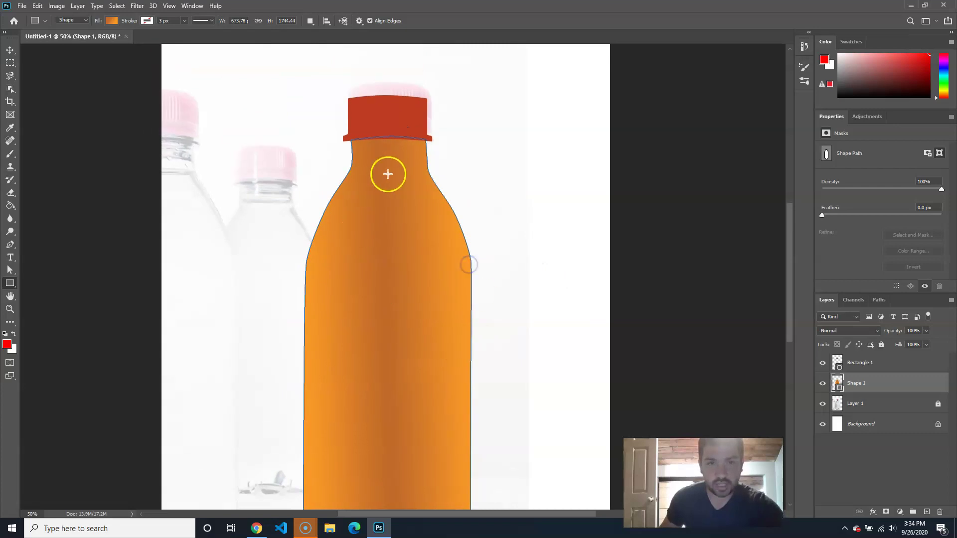
# - Switch the Rectangle 1 cap fill to a gradient angled at 45 degrees
pyautogui.click(879, 362)
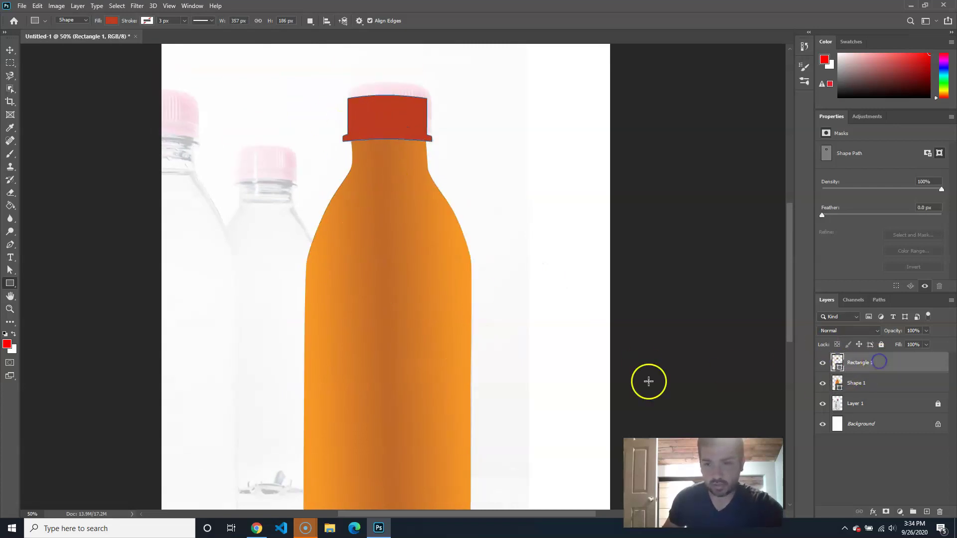
pyautogui.click(119, 20)
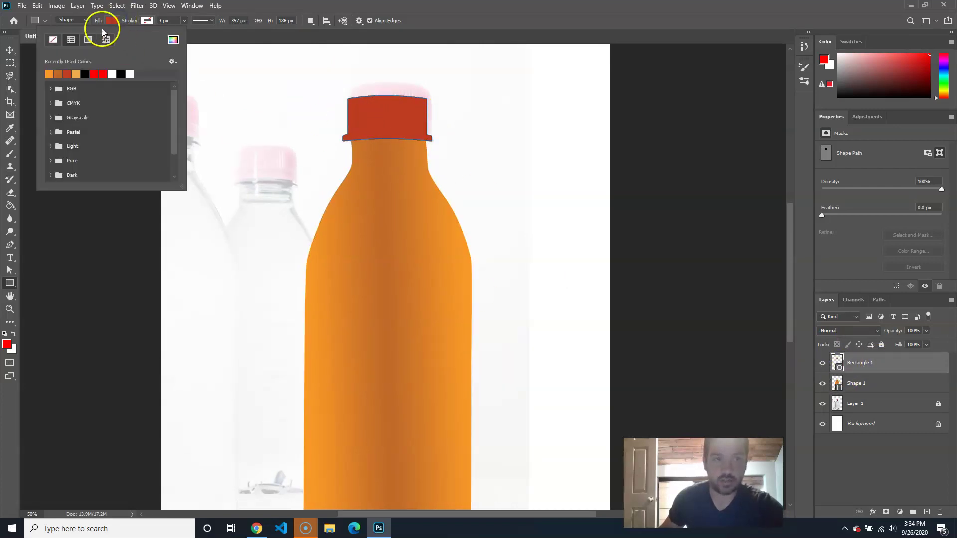
pyautogui.click(88, 40)
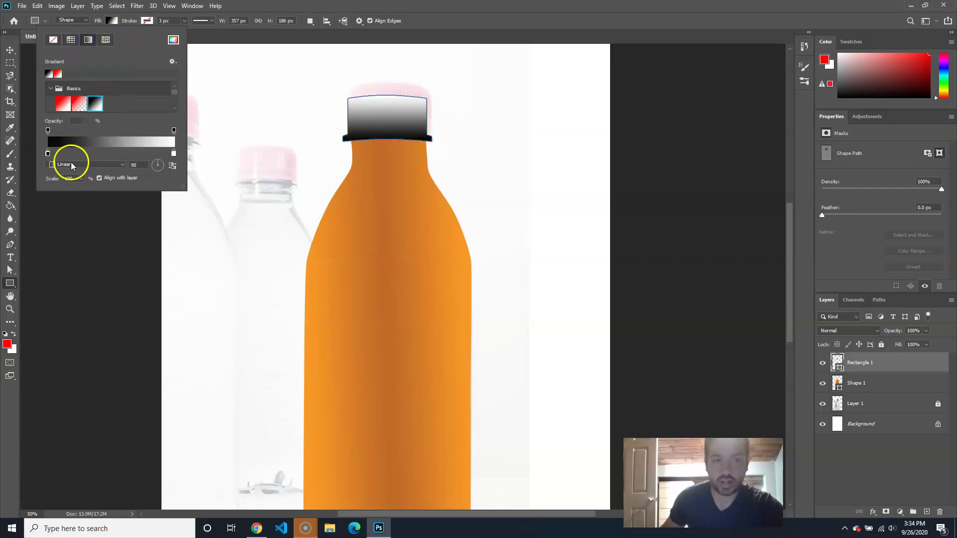
pyautogui.click(158, 165)
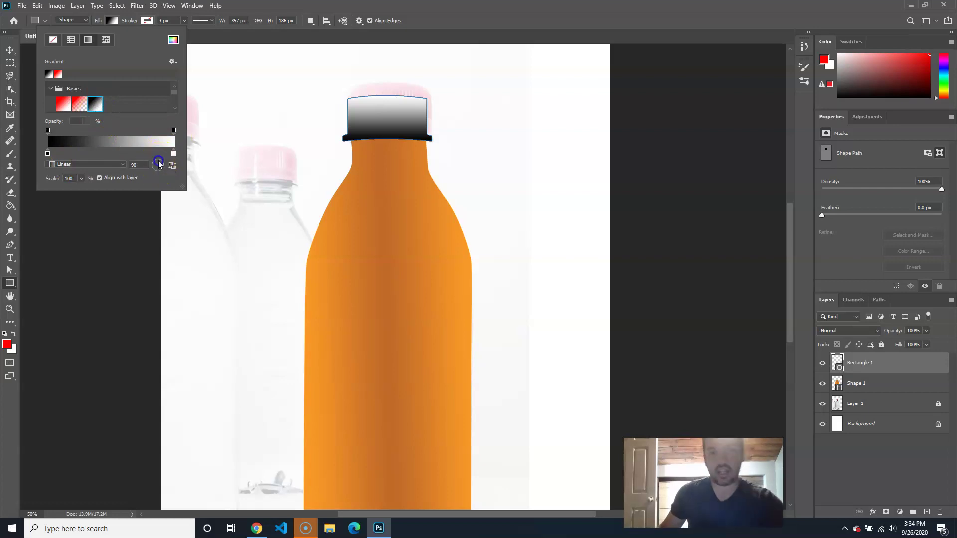
pyautogui.moveTo(169, 165); pyautogui.dragTo(164, 160)
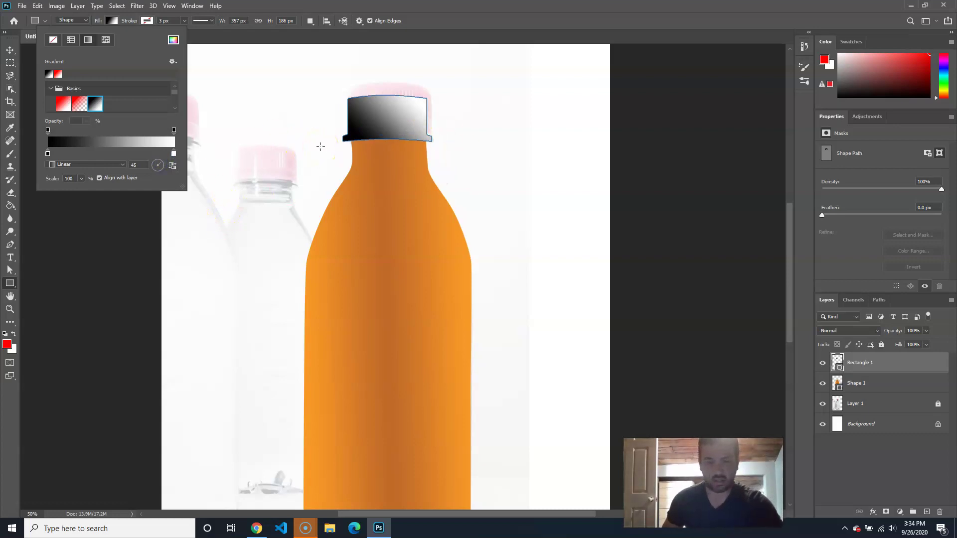
# - Colour the cap gradient's left stop dark red and its right stop orange-red
pyautogui.click(47, 155)
pyautogui.doubleClick(48, 154)
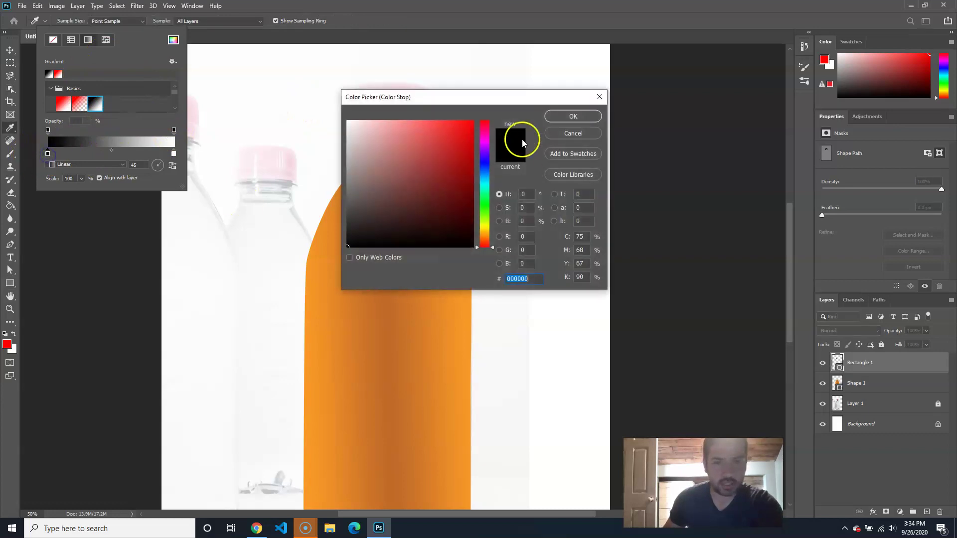
pyautogui.click(485, 244)
pyautogui.moveTo(456, 134); pyautogui.dragTo(445, 202)
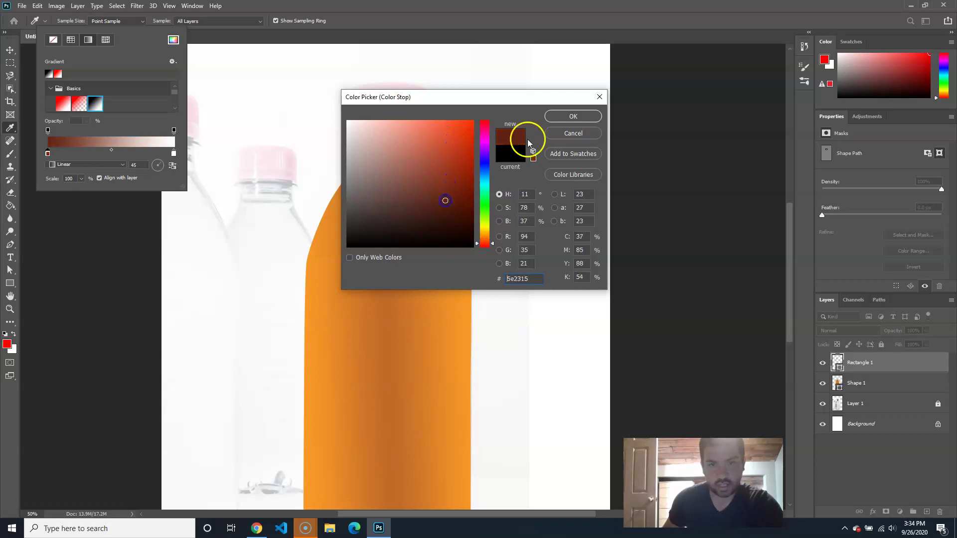
pyautogui.click(568, 115)
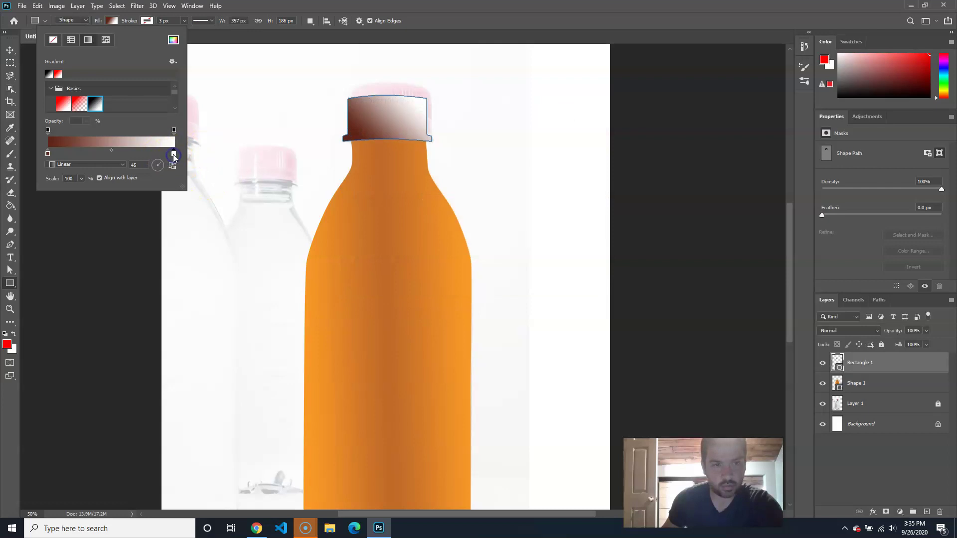
pyautogui.doubleClick(174, 155)
pyautogui.click(487, 241)
pyautogui.moveTo(454, 158)
pyautogui.mouseDown()
pyautogui.moveTo(442, 124)
pyautogui.moveTo(611, 56)
pyautogui.moveTo(614, 71)
pyautogui.mouseUp()
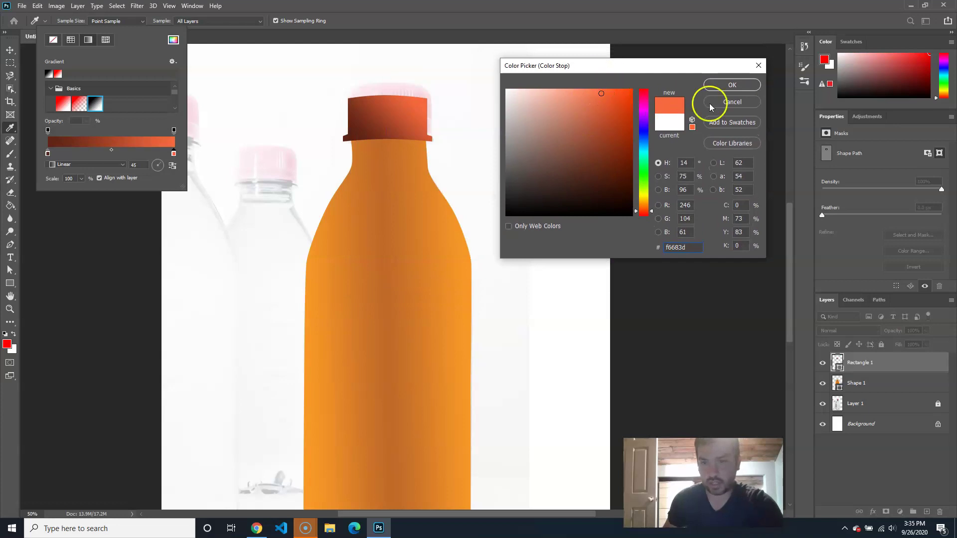
pyautogui.click(733, 85)
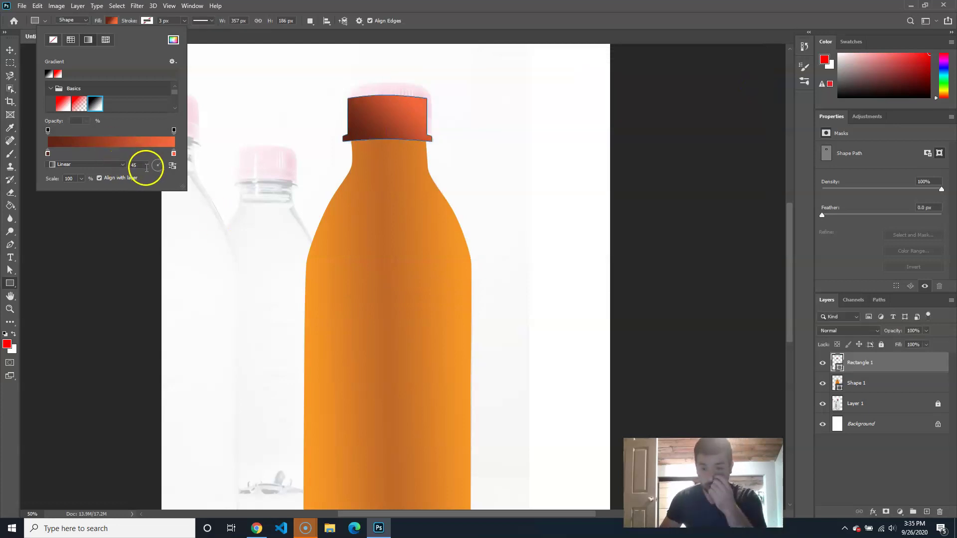
# - Remove the white stop, reposition the stops and midpoint, and confirm the smooth cap gradient
pyautogui.click(91, 153)
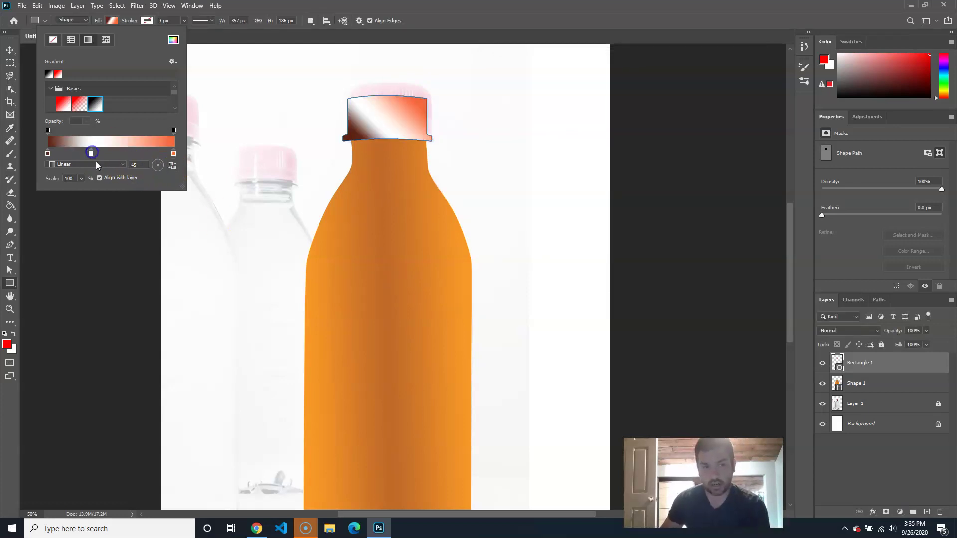
pyautogui.moveTo(91, 154); pyautogui.dragTo(103, 153)
pyautogui.click(141, 151)
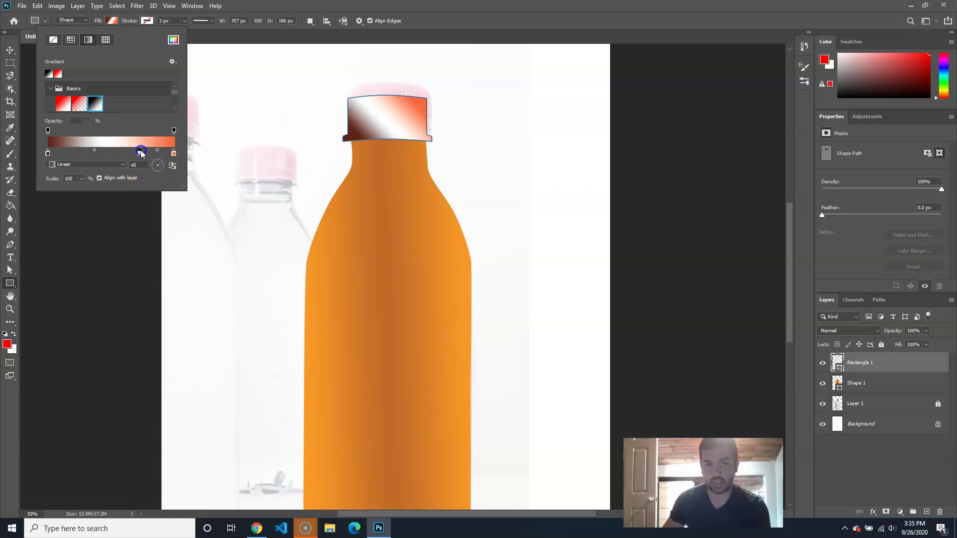
pyautogui.moveTo(141, 153); pyautogui.dragTo(117, 154)
pyautogui.click(117, 154)
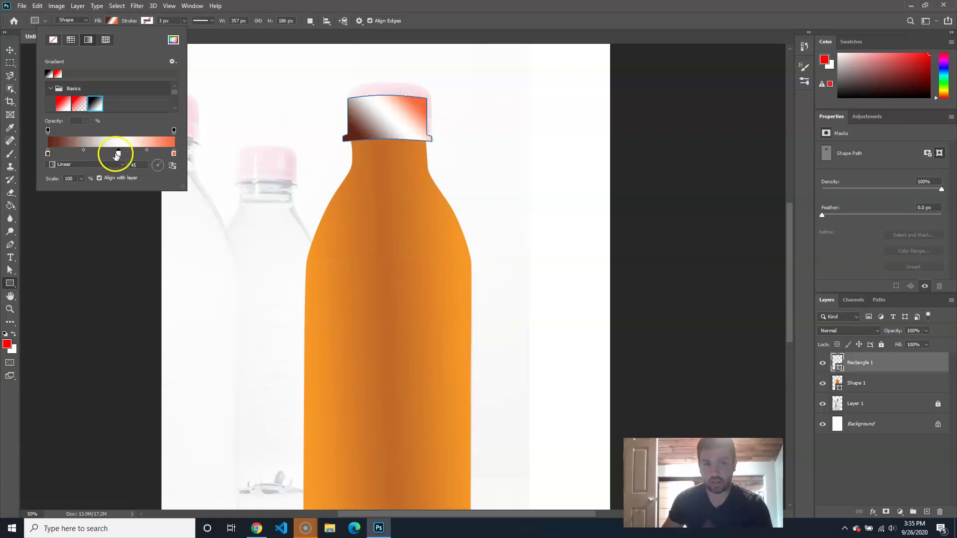
pyautogui.moveTo(118, 154); pyautogui.dragTo(81, 234)
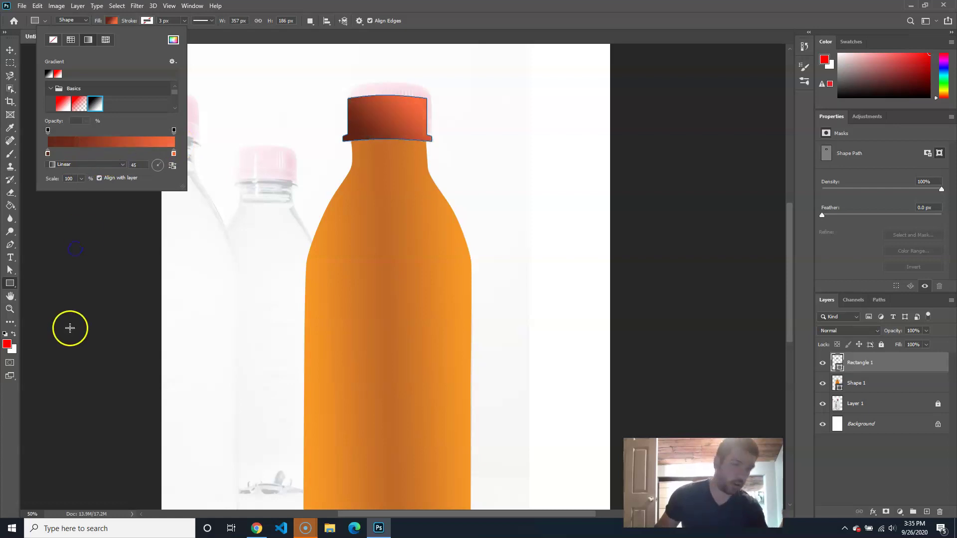
pyautogui.click(174, 154)
pyautogui.moveTo(129, 155); pyautogui.dragTo(85, 217)
pyautogui.click(141, 154)
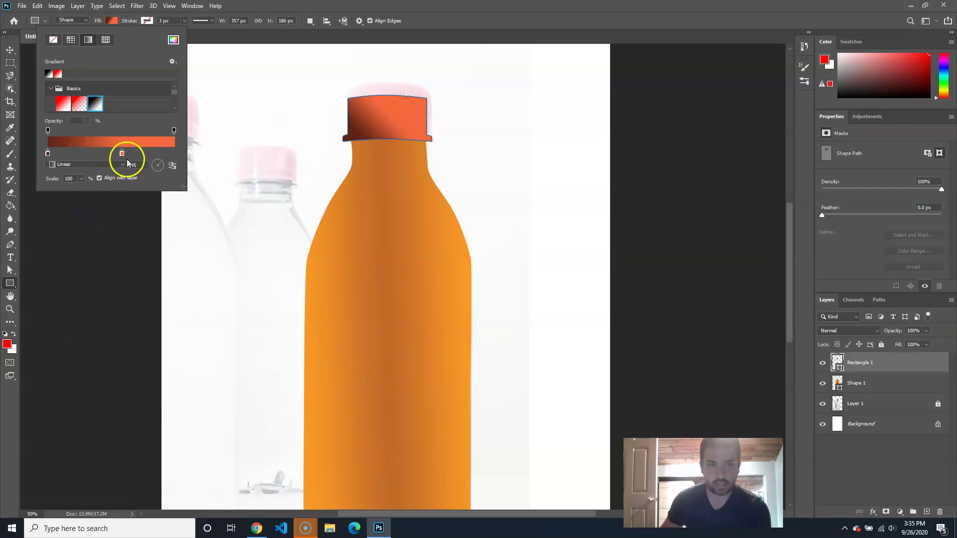
pyautogui.moveTo(109, 154)
pyautogui.mouseDown()
pyautogui.moveTo(66, 150)
pyautogui.moveTo(165, 153)
pyautogui.mouseUp()
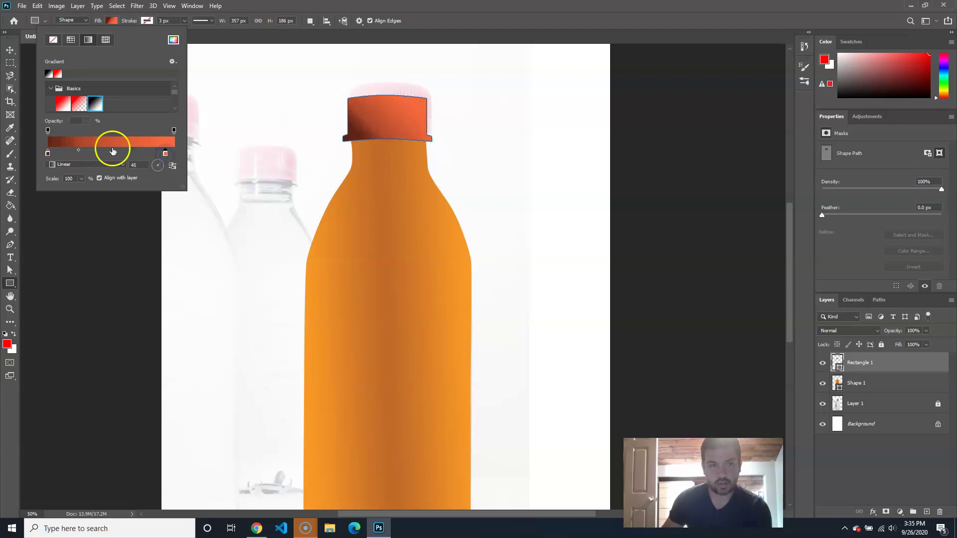
pyautogui.moveTo(97, 151); pyautogui.dragTo(98, 150)
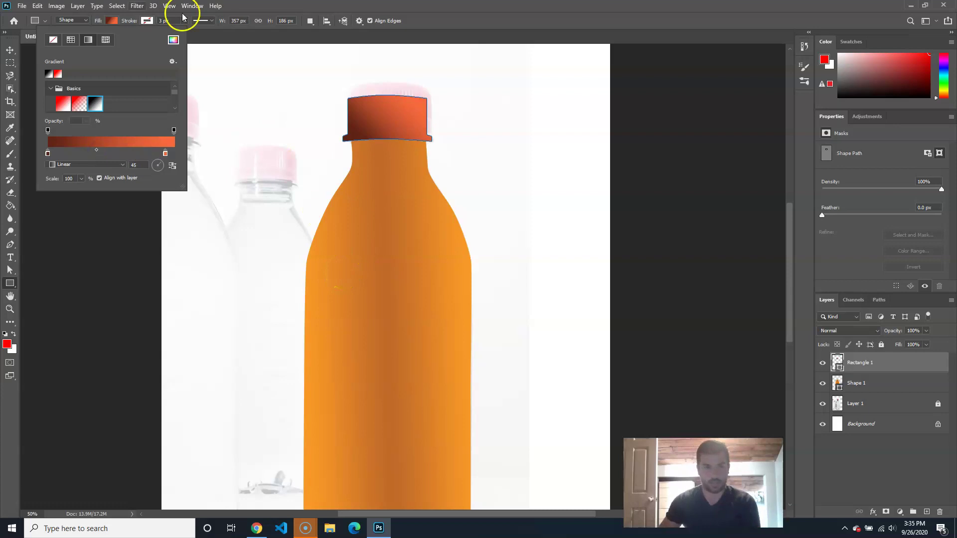
pyautogui.press('Return')
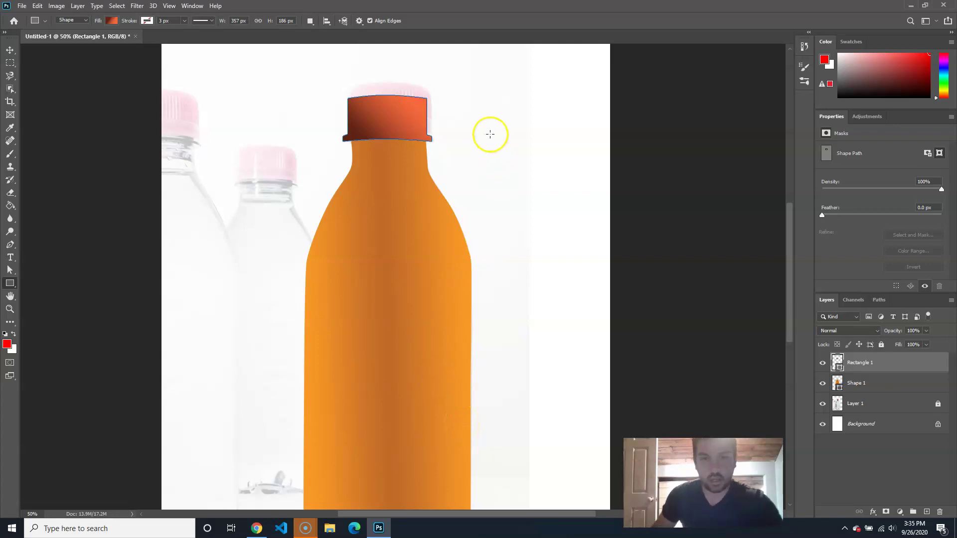
pyautogui.moveTo(511, 309); pyautogui.dragTo(528, 286)
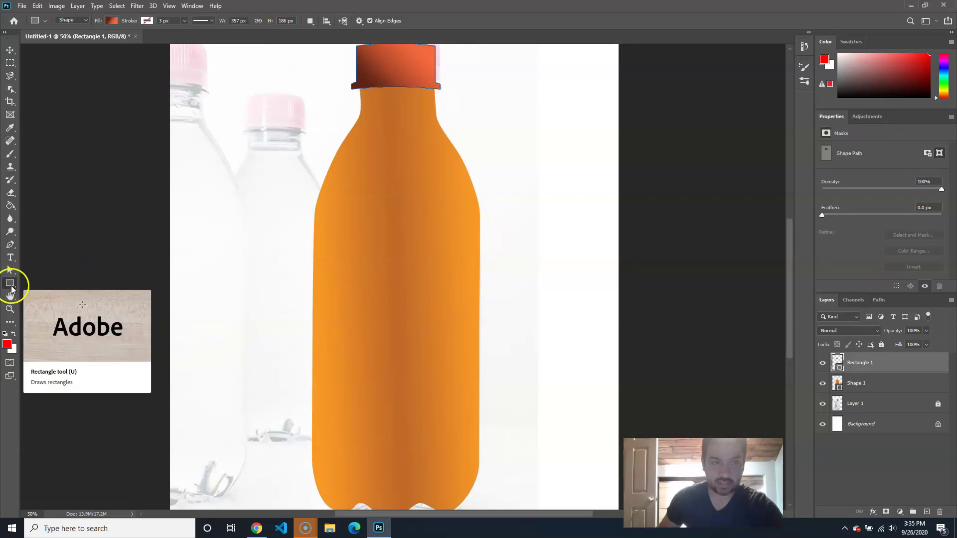
# - Draw a 672 × 603 px gradient-filled Rectangle 2 across the bottle's midsection
pyautogui.click(111, 21)
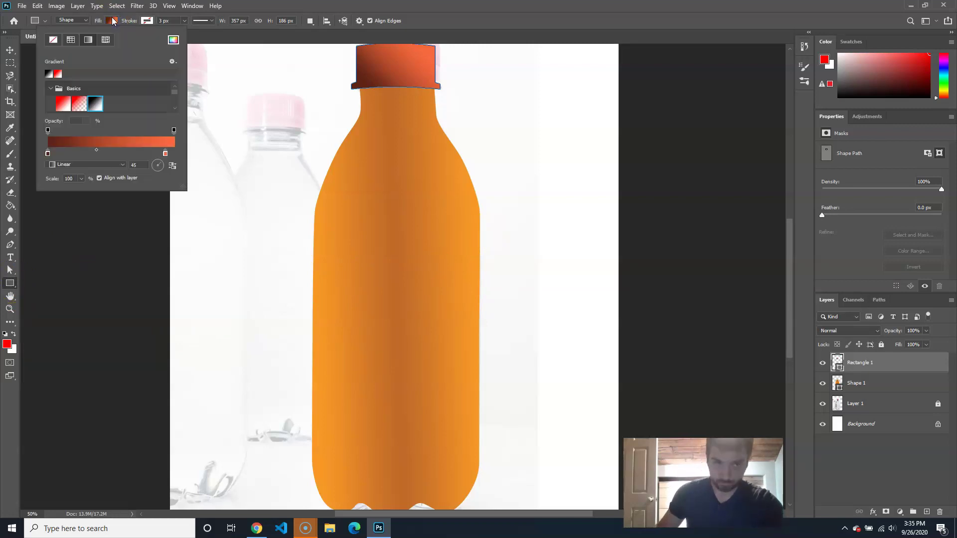
pyautogui.click(339, 5)
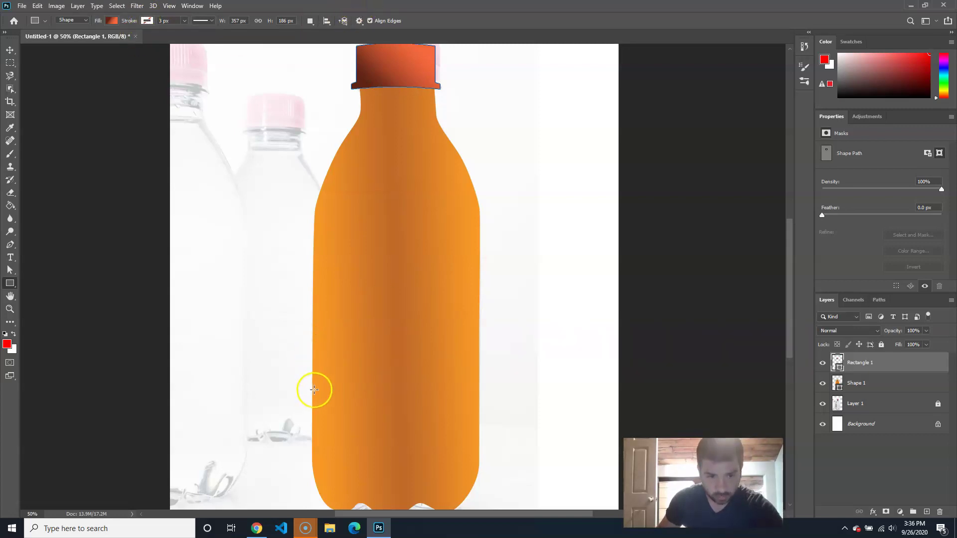
pyautogui.moveTo(312, 399); pyautogui.dragTo(479, 249)
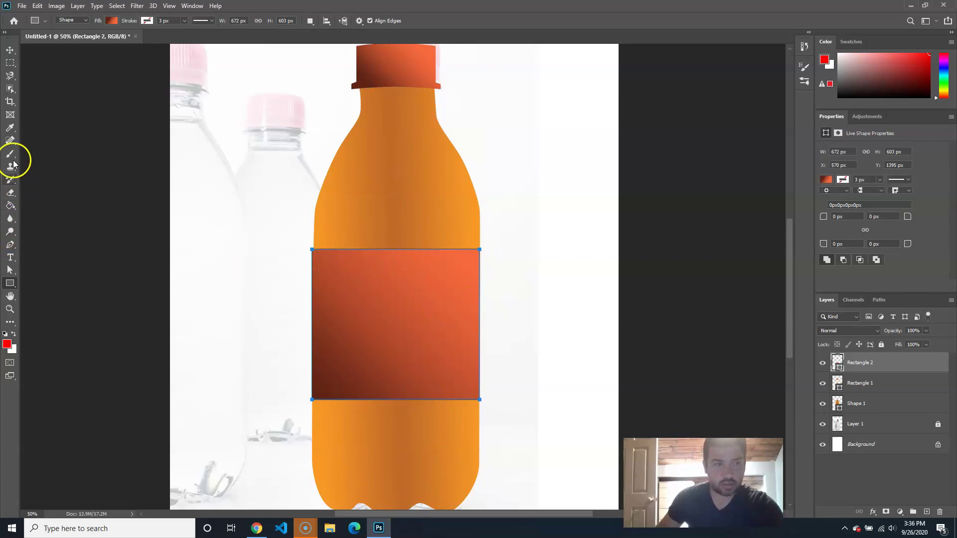
pyautogui.moveTo(10, 244); pyautogui.dragTo(70, 274)
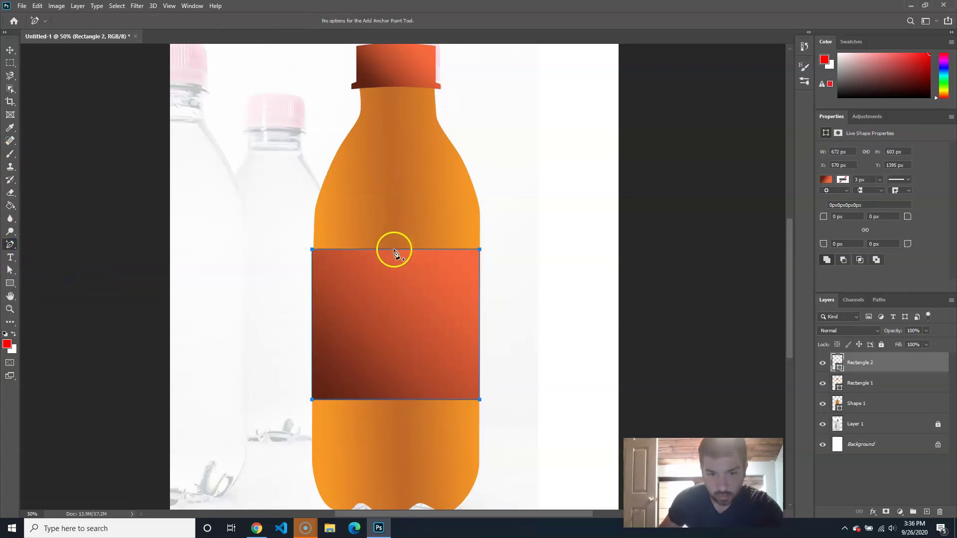
# - Add anchor points at the middle of the label's top and bottom edges
pyautogui.click(395, 249)
pyautogui.click(395, 400)
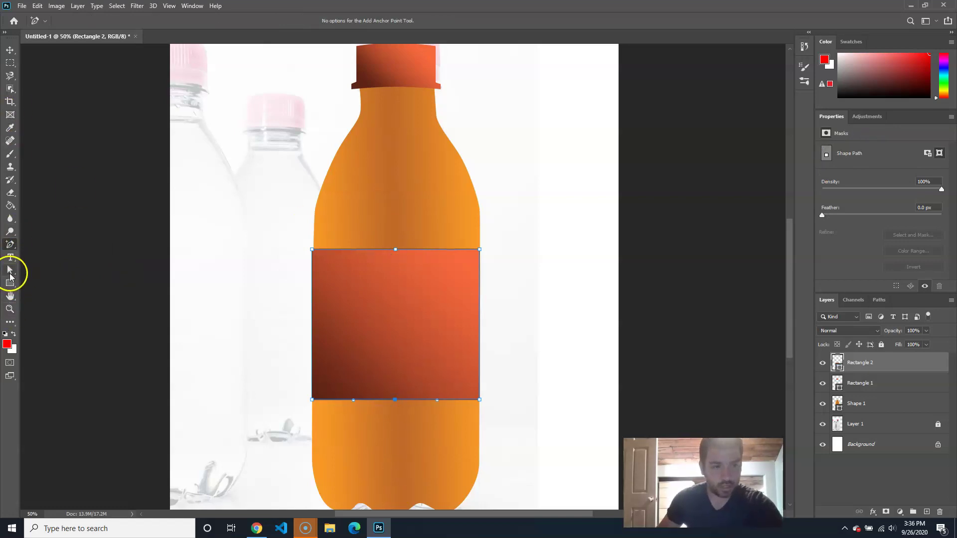
pyautogui.moveTo(10, 270); pyautogui.dragTo(10, 270)
pyautogui.click(59, 276)
# - Nudge the top-middle and bottom-middle points down so both edges bow downward
pyautogui.click(395, 250)
pyautogui.hotkey('shift', 'Down')
pyautogui.hotkey('shift', 'Down')
pyautogui.hotkey('shift', 'Down')
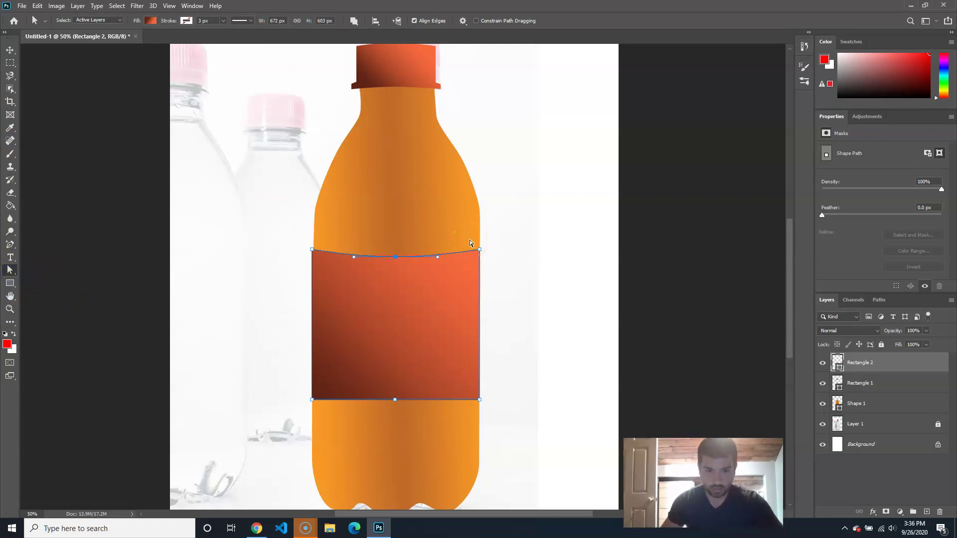
pyautogui.click(395, 400)
pyautogui.hotkey('shift', 'Down')
pyautogui.hotkey('shift', 'Down')
pyautogui.hotkey('shift', 'Down')
pyautogui.hotkey('shift', 'Down')
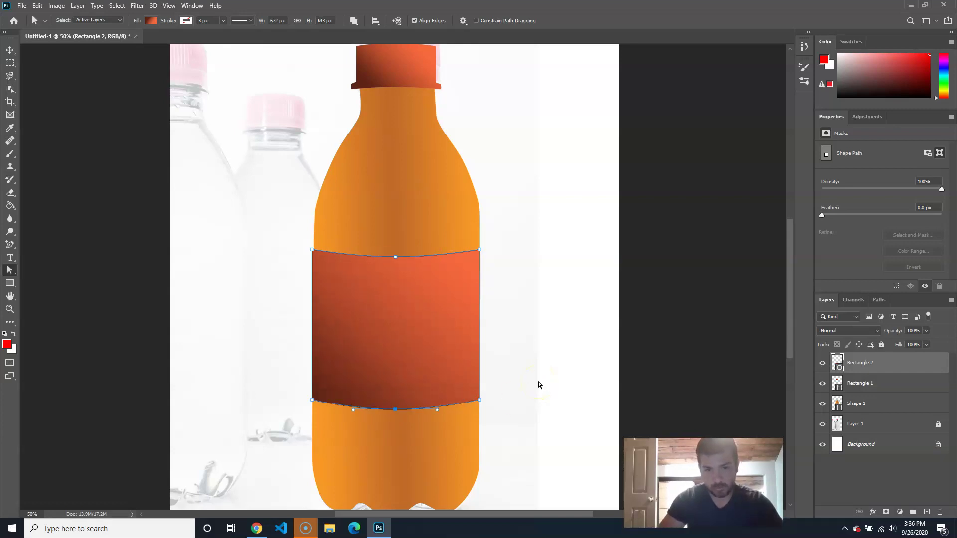
pyautogui.click(549, 241)
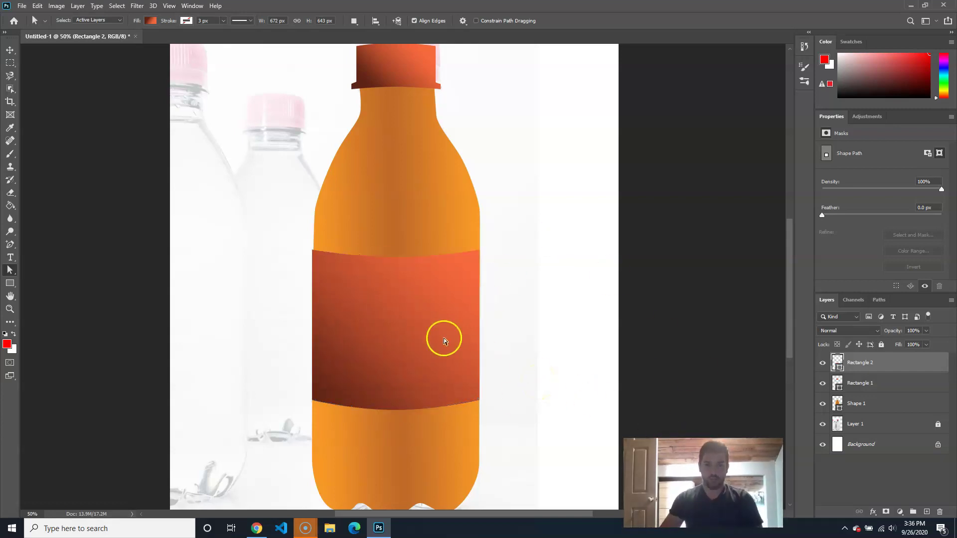
pyautogui.moveTo(299, 267); pyautogui.dragTo(333, 222)
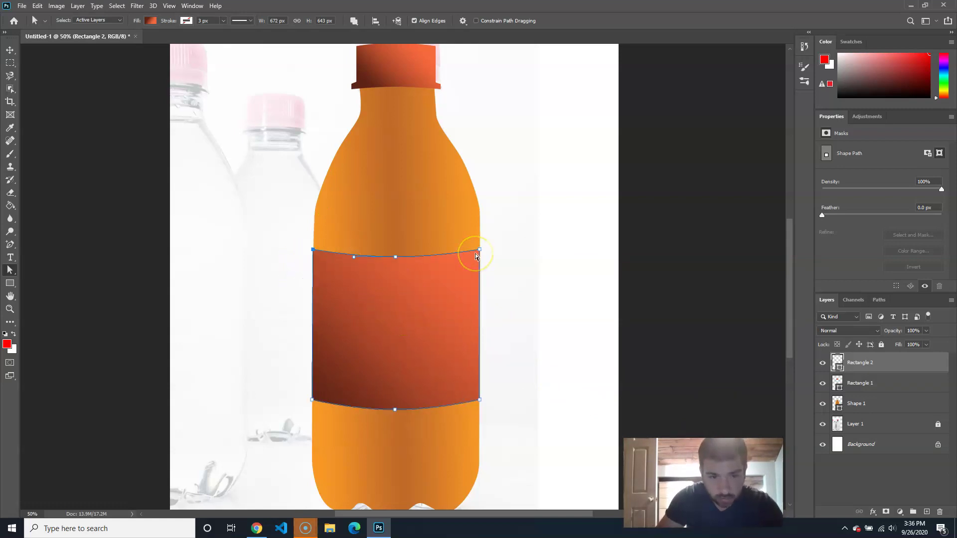
pyautogui.click(626, 213)
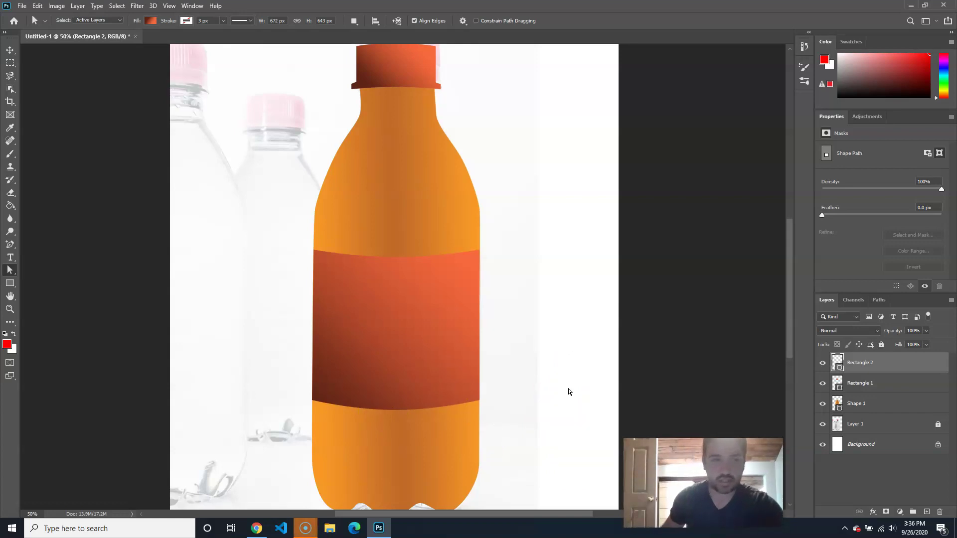
pyautogui.rightClick(9, 245)
pyautogui.click(45, 284)
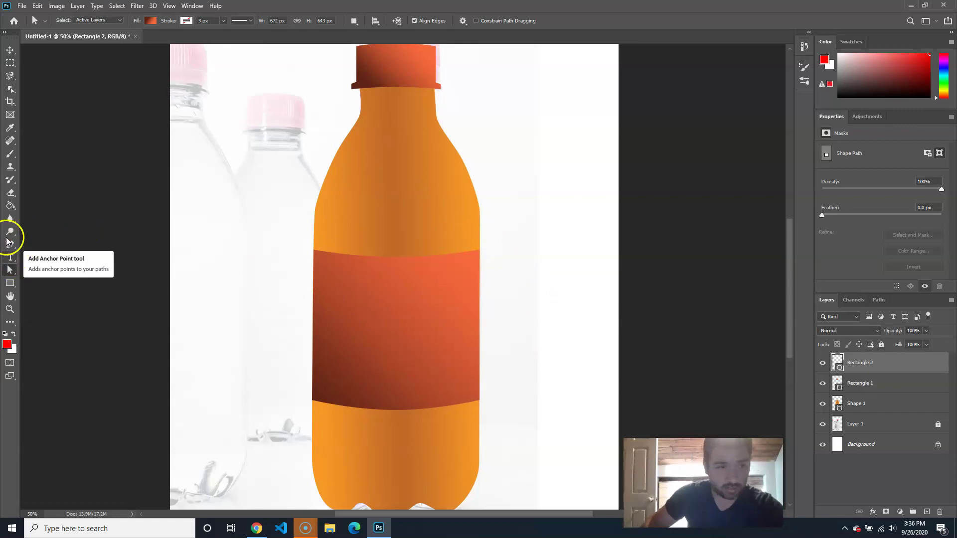
# - Choose the Pen tool with a solid fill, undoing the accidental black fill on the label
pyautogui.click(7, 243)
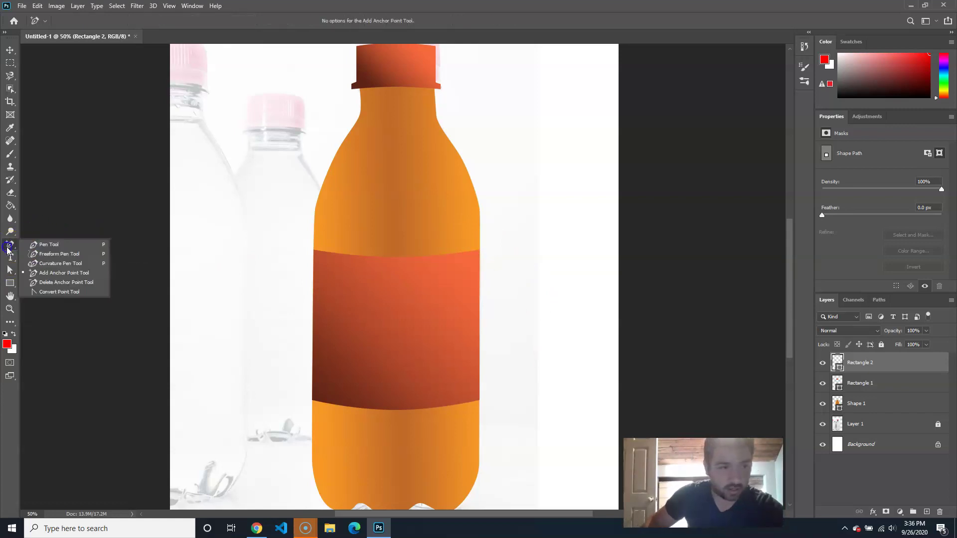
pyautogui.click(58, 244)
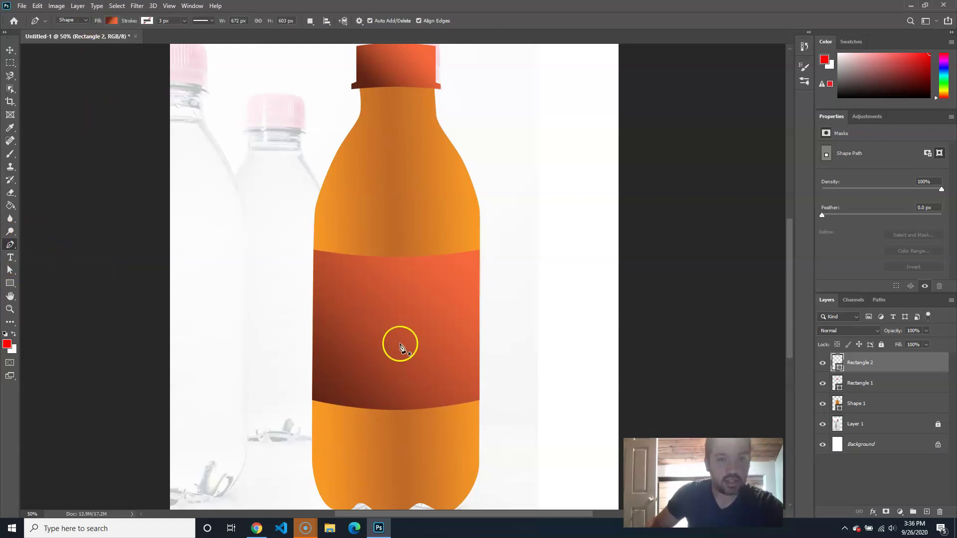
pyautogui.click(112, 21)
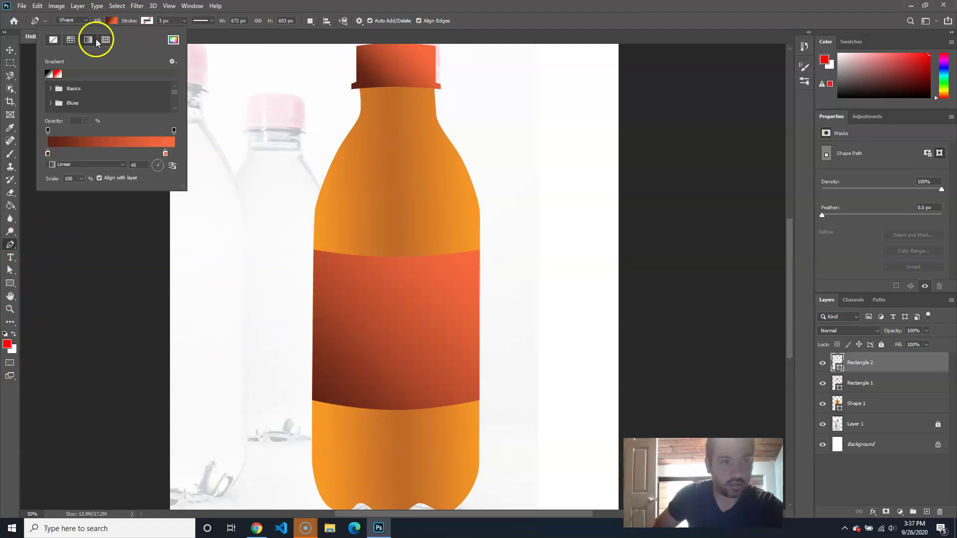
pyautogui.click(70, 40)
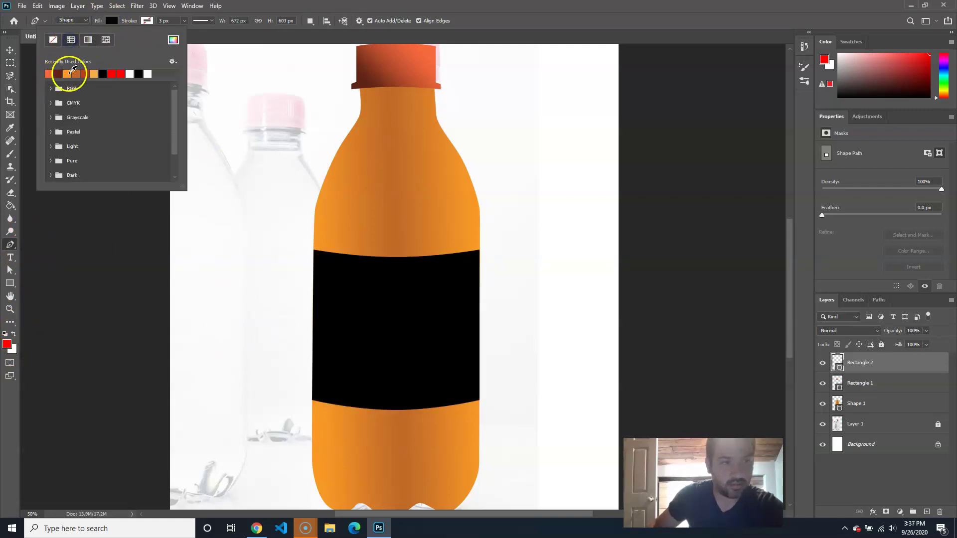
pyautogui.click(286, 21)
pyautogui.hotkey('ctrl', 'z')
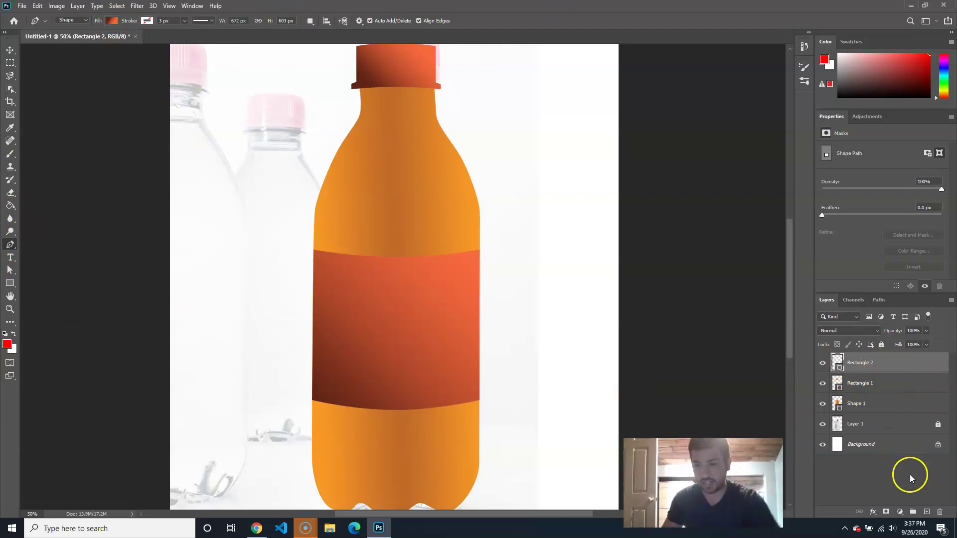
# - Add a new layer and set the pen shape's fill to a bright orange
pyautogui.click(926, 512)
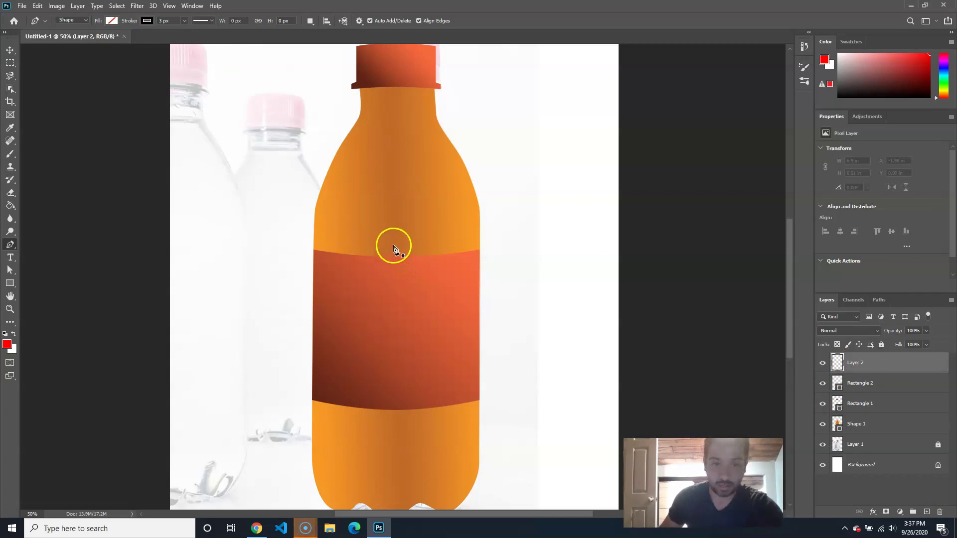
pyautogui.click(113, 21)
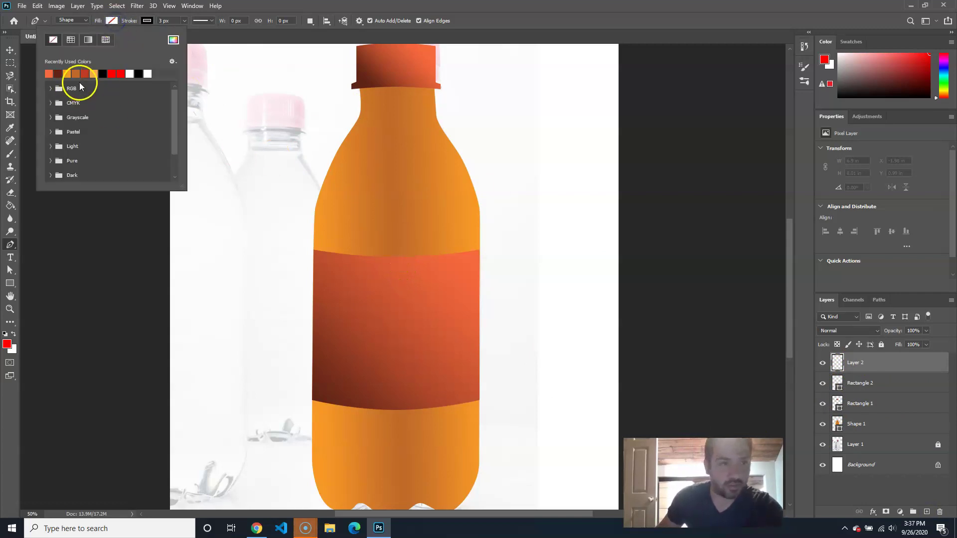
pyautogui.click(173, 39)
pyautogui.click(647, 208)
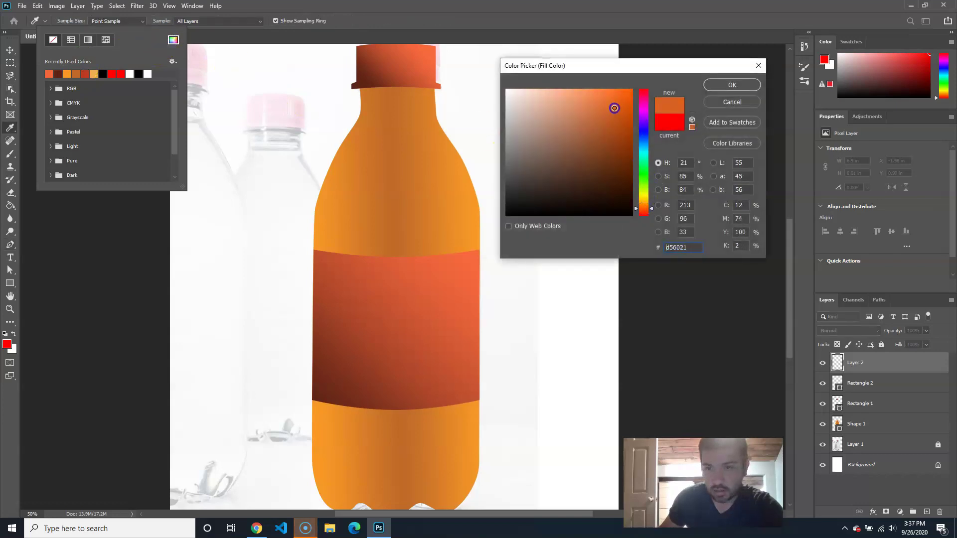
pyautogui.moveTo(614, 106); pyautogui.dragTo(616, 87)
pyautogui.moveTo(648, 199); pyautogui.dragTo(650, 206)
pyautogui.moveTo(616, 89); pyautogui.dragTo(620, 89)
pyautogui.click(732, 85)
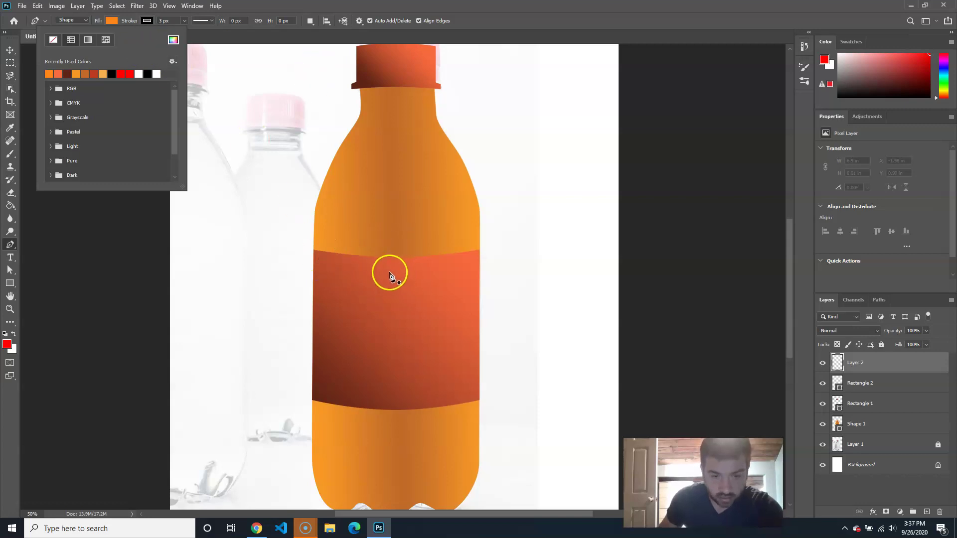
# - Zoom in on the label and place the cone's first anchor point above its centre
pyautogui.hotkey('ctrl', '-')
pyautogui.hotkey('ctrl', '+')
pyautogui.hotkey('ctrl', '+')
pyautogui.hotkey('ctrl', '+')
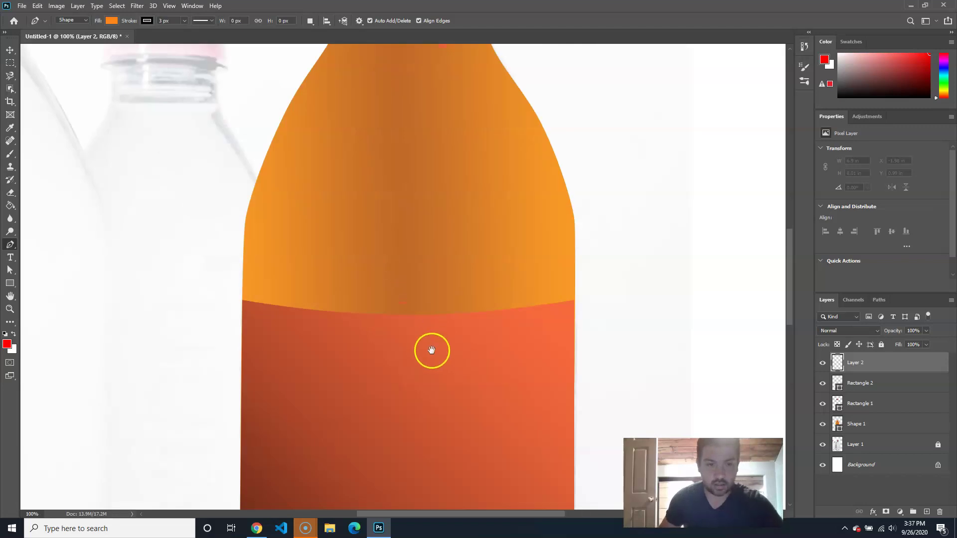
pyautogui.moveTo(432, 351); pyautogui.dragTo(428, 247)
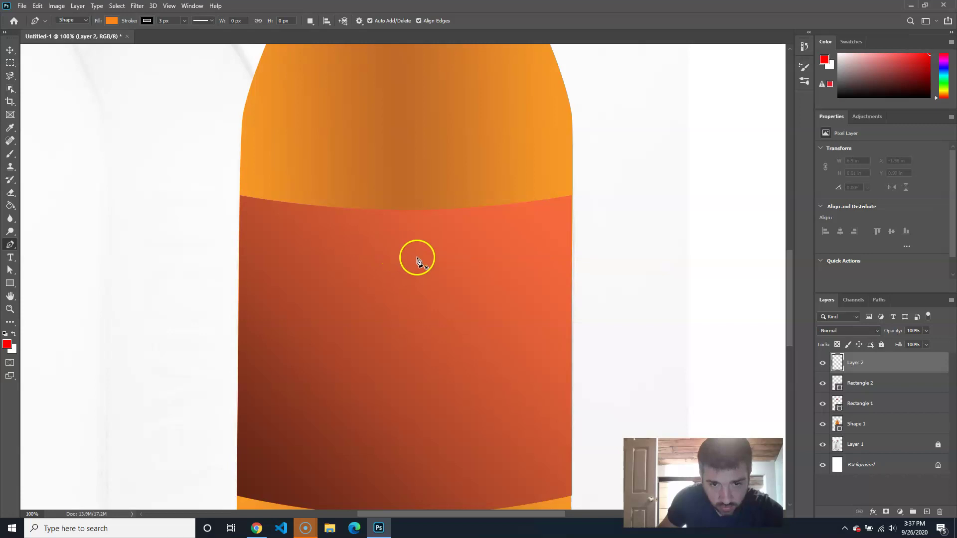
pyautogui.moveTo(392, 253); pyautogui.dragTo(390, 253)
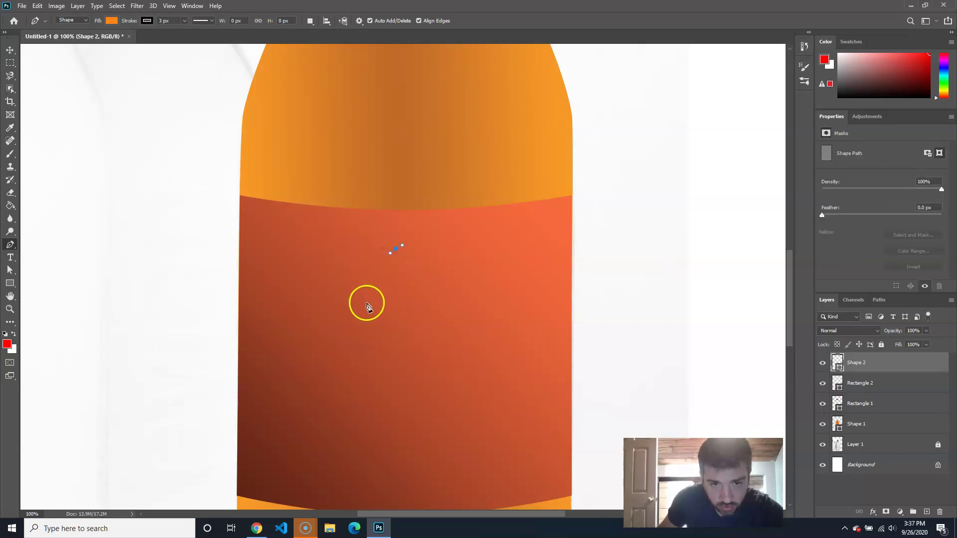
# - Draw the cone's left side from the tip down to the base's bottom-left corner
pyautogui.click(368, 357)
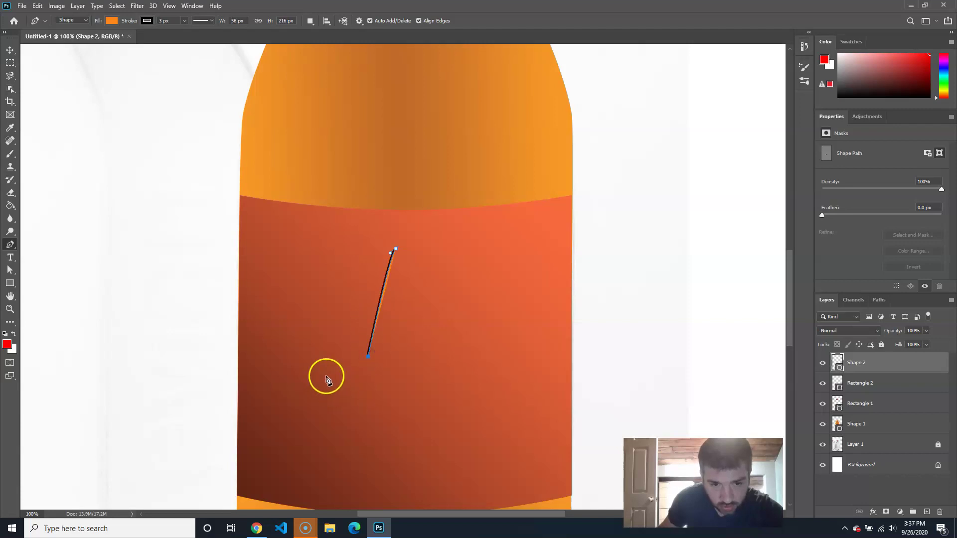
pyautogui.click(341, 356)
pyautogui.hotkey('ctrl', 'z')
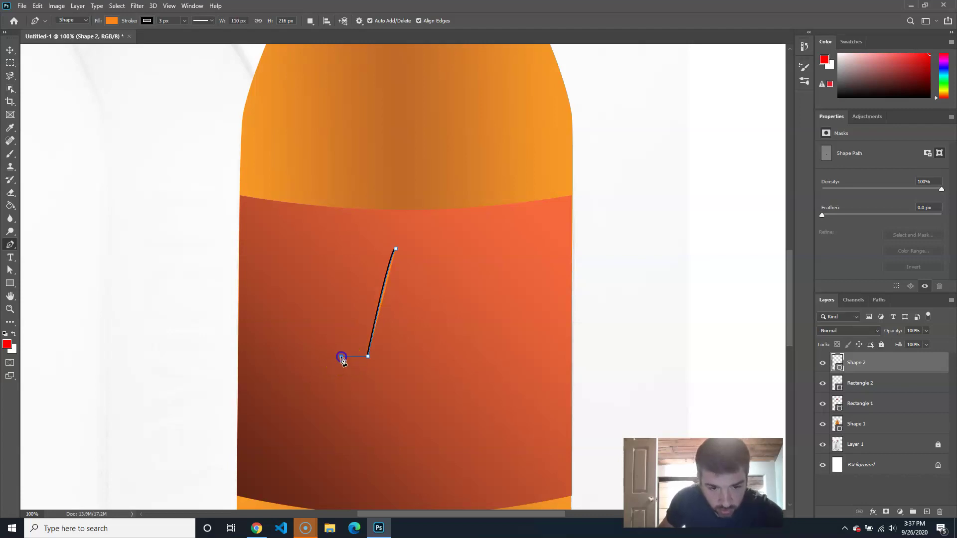
pyautogui.click(338, 360)
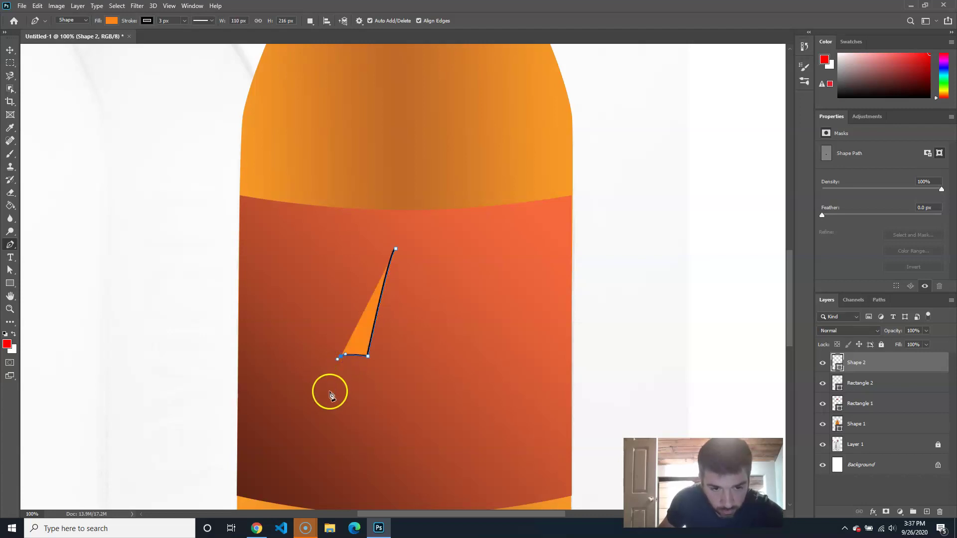
pyautogui.click(332, 378)
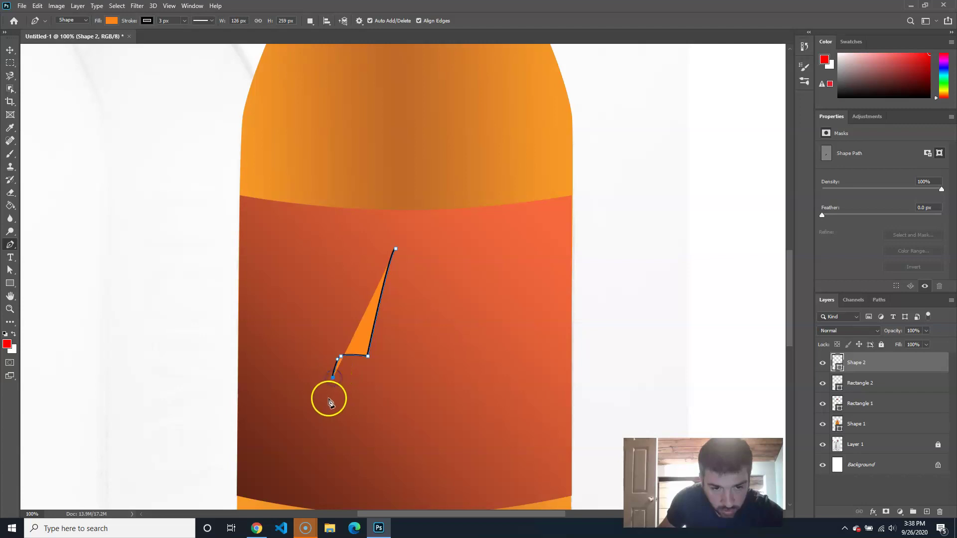
pyautogui.click(329, 401)
pyautogui.click(331, 403)
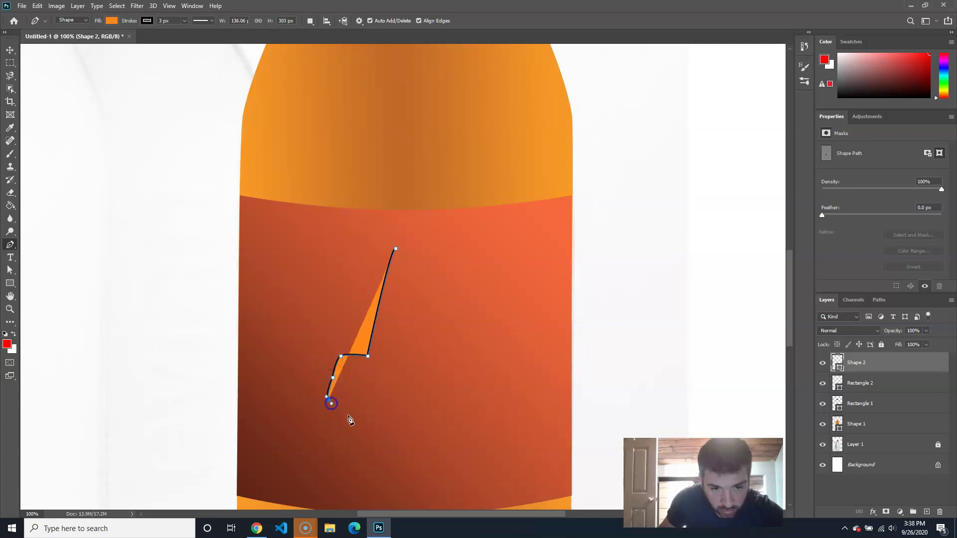
# - Trace the base's bottom and right edges, closing the outline with a rounded tip
pyautogui.click(408, 409)
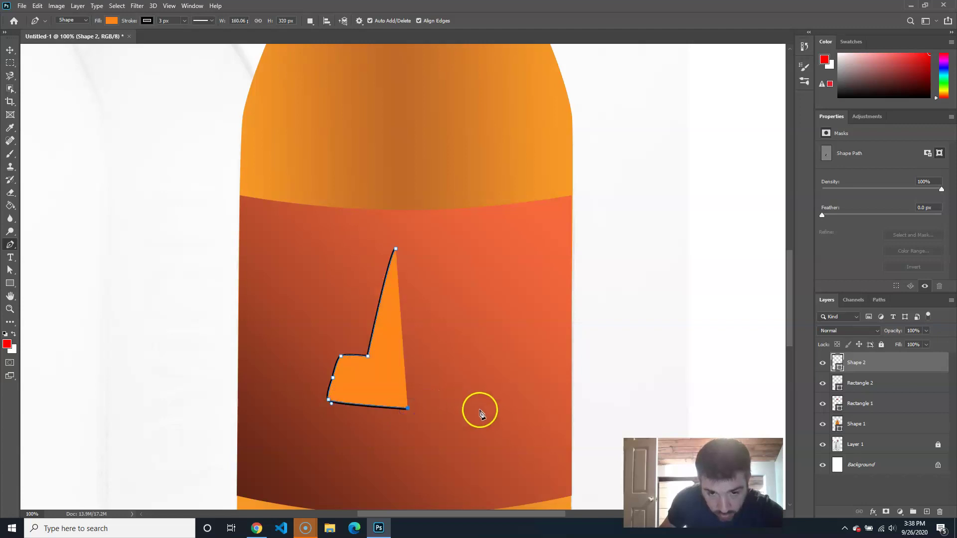
pyautogui.moveTo(477, 408); pyautogui.dragTo(477, 406)
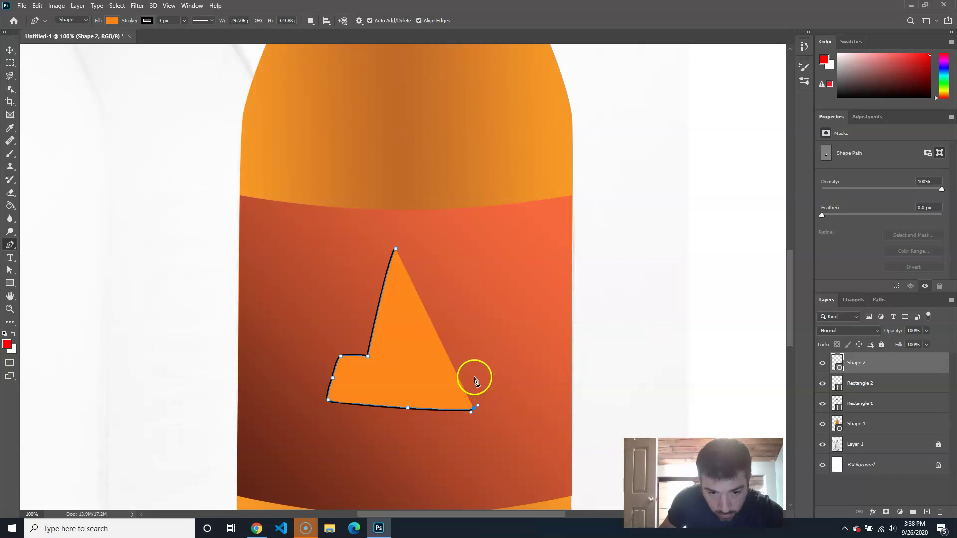
pyautogui.click(475, 378)
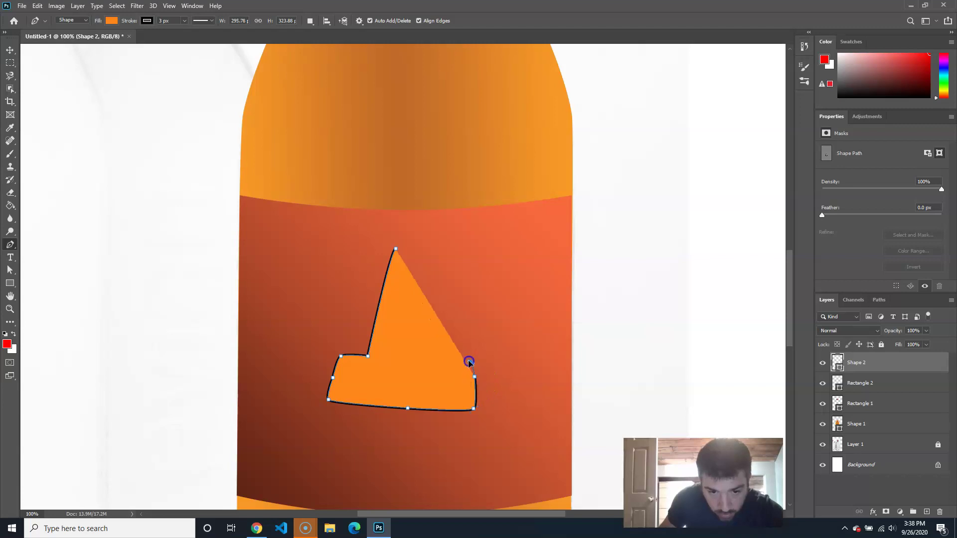
pyautogui.moveTo(466, 359); pyautogui.dragTo(432, 359)
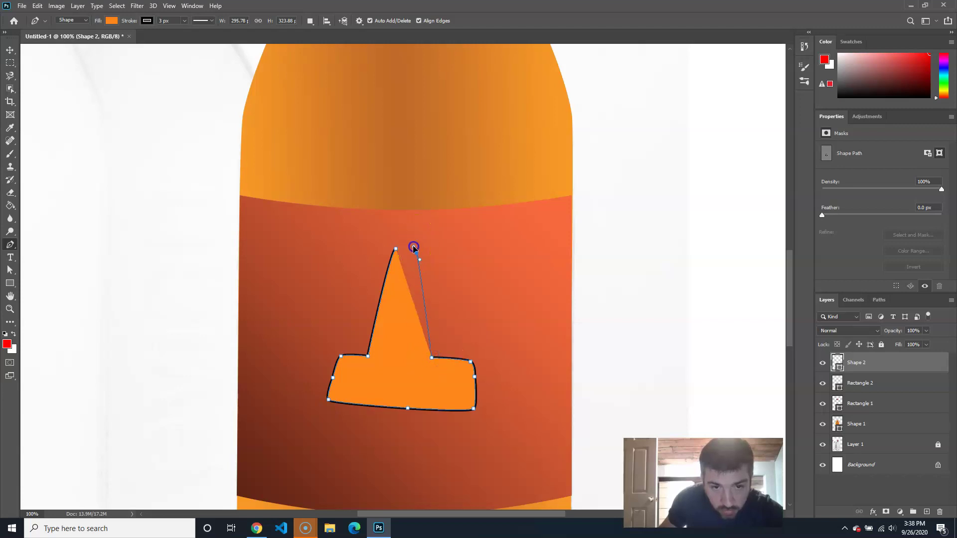
pyautogui.moveTo(394, 250); pyautogui.dragTo(390, 255)
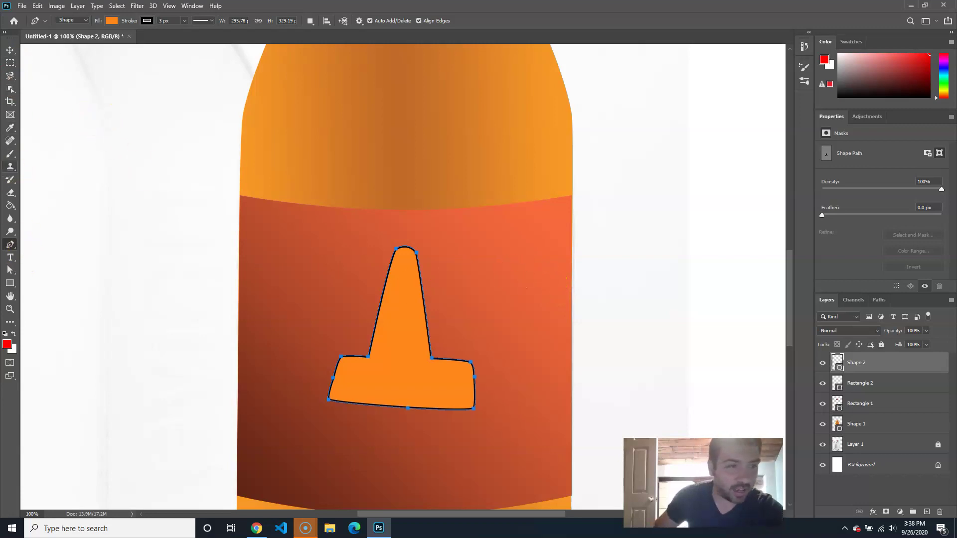
# - Nudge the cone's right-side and tip anchors and adjust handles for a broader, smoother top
pyautogui.click(10, 269)
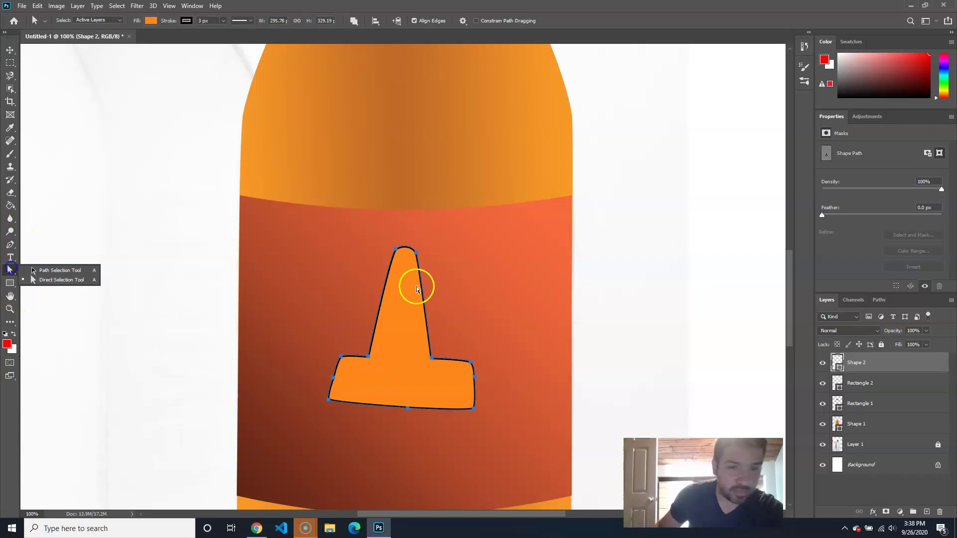
pyautogui.click(431, 248)
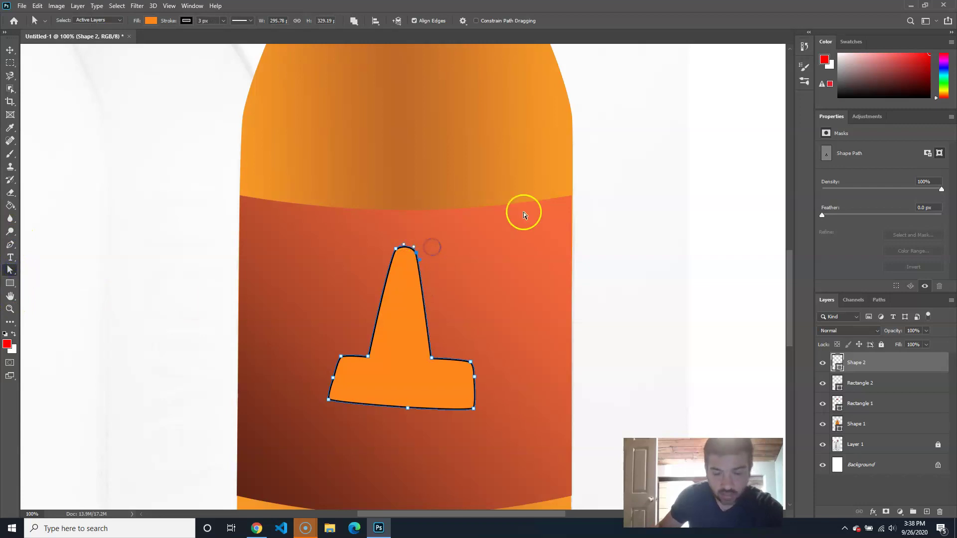
pyautogui.hotkey('shift', 'Right')
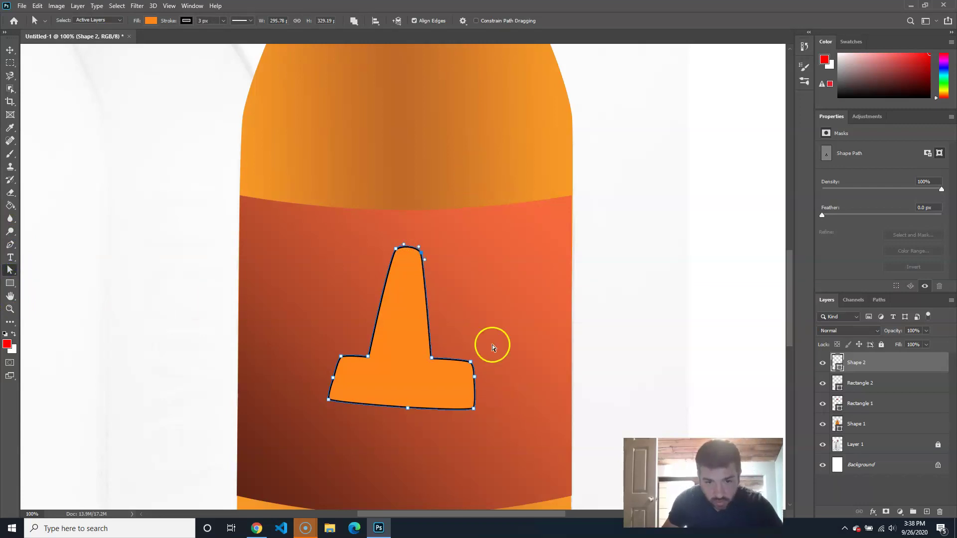
pyautogui.moveTo(413, 377); pyautogui.dragTo(470, 238)
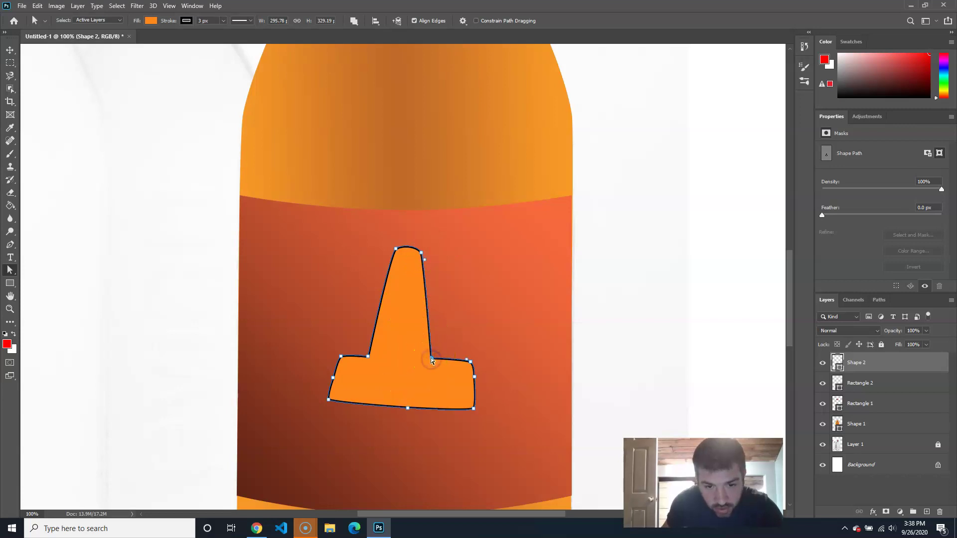
pyautogui.moveTo(440, 359); pyautogui.dragTo(402, 279)
pyautogui.click(387, 249)
pyautogui.click(427, 245)
pyautogui.moveTo(427, 246); pyautogui.dragTo(427, 248)
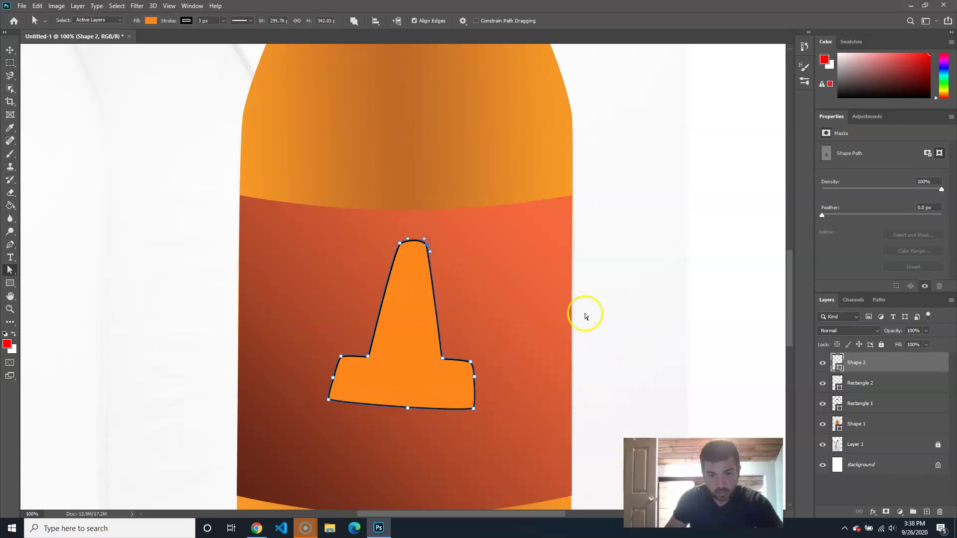
pyautogui.click(631, 283)
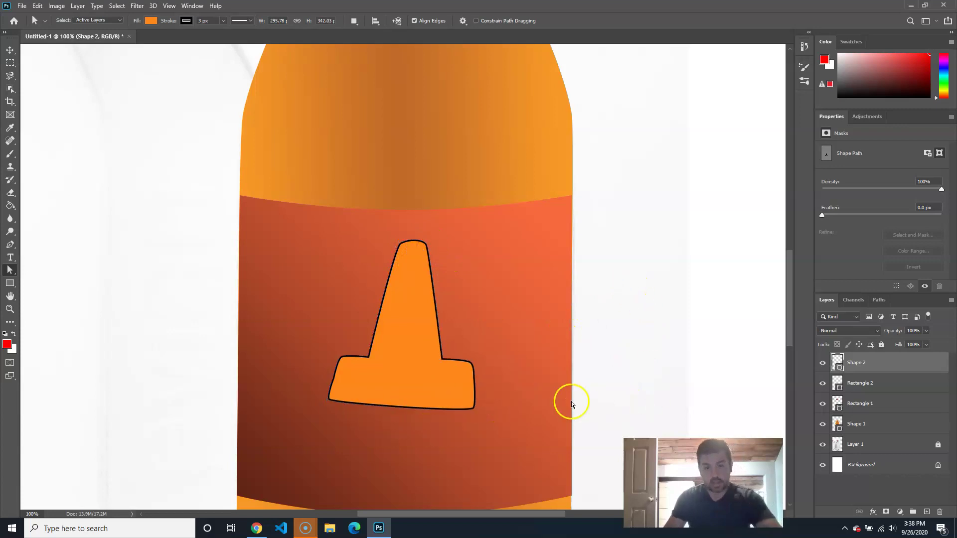
# - Add a new layer for a pen shape with no fill
pyautogui.click(13, 248)
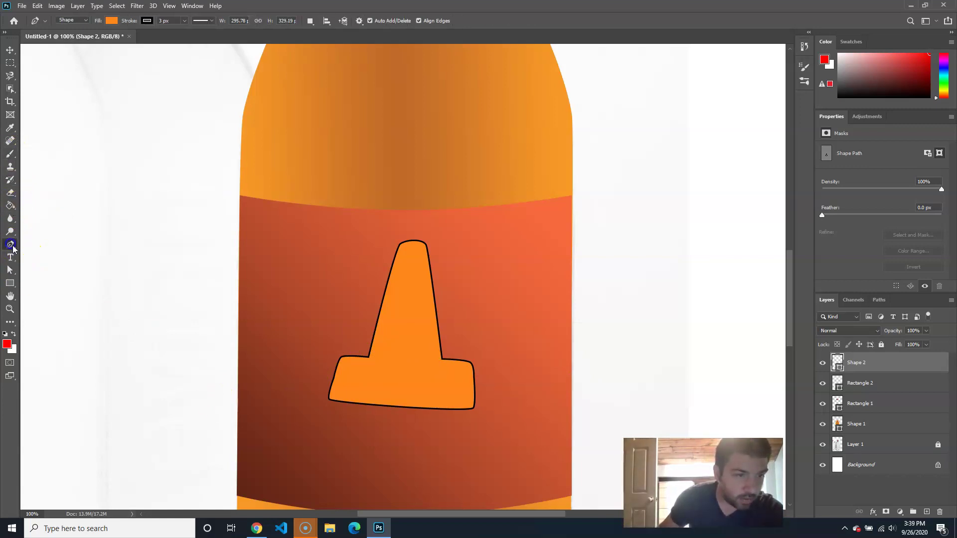
pyautogui.click(927, 513)
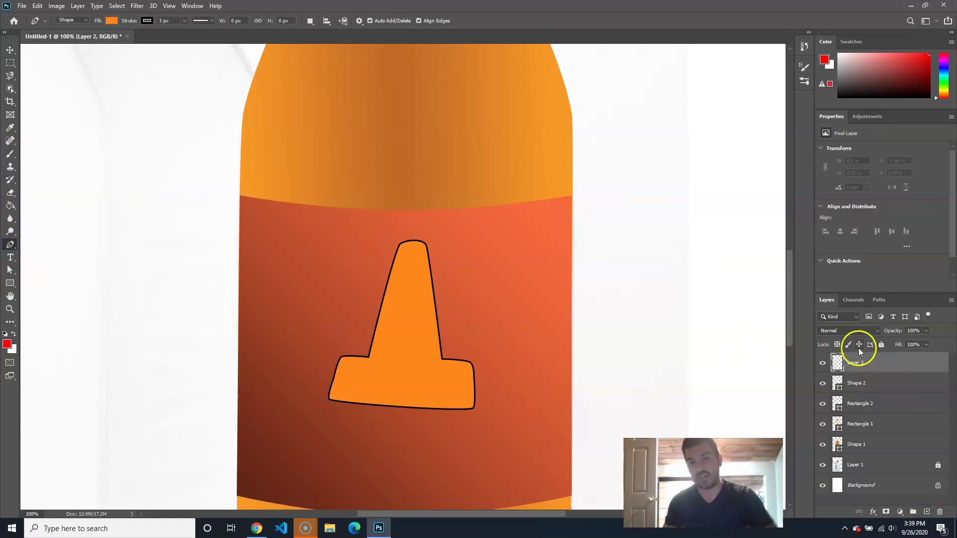
pyautogui.click(111, 20)
pyautogui.click(53, 40)
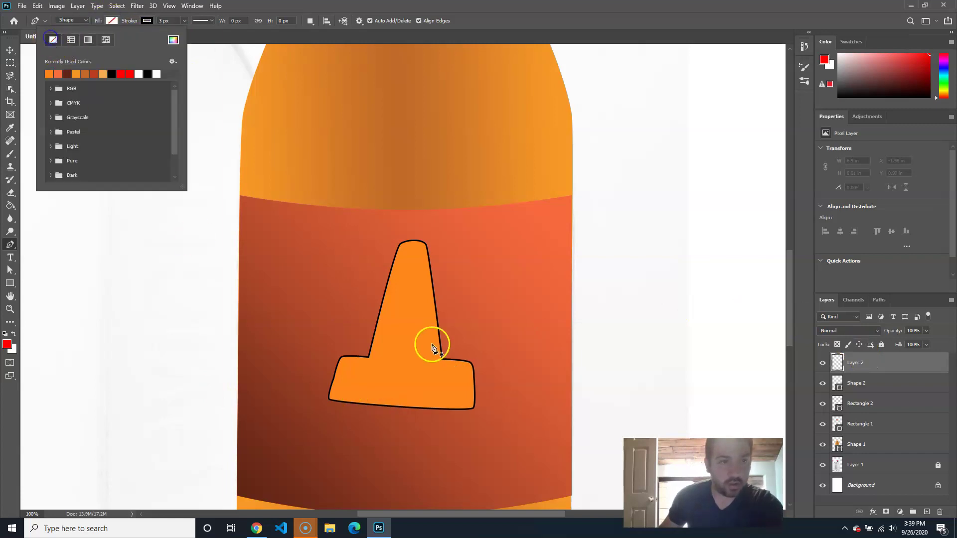
pyautogui.click(374, 368)
# - Draw a thin downward-curving line across the cone's base
pyautogui.moveTo(402, 374); pyautogui.dragTo(411, 375)
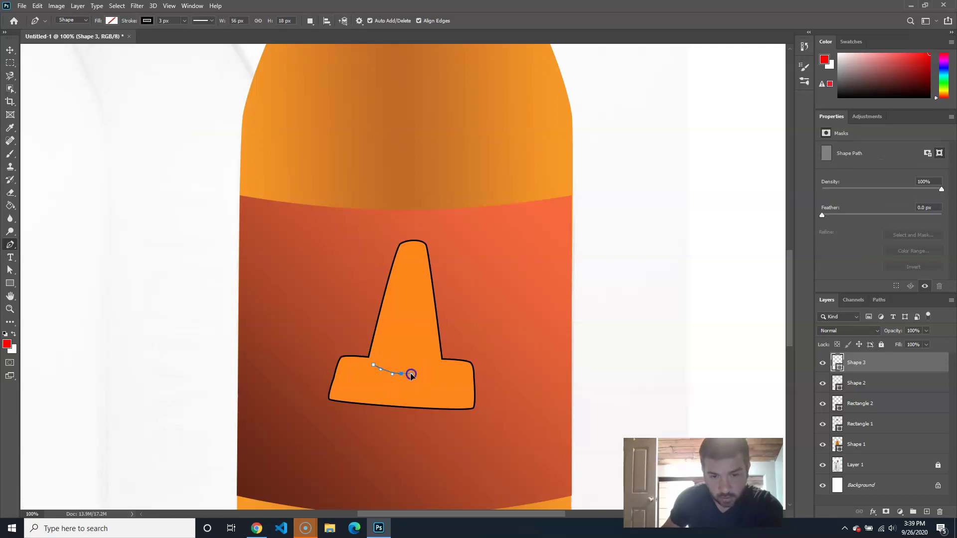
pyautogui.click(438, 367)
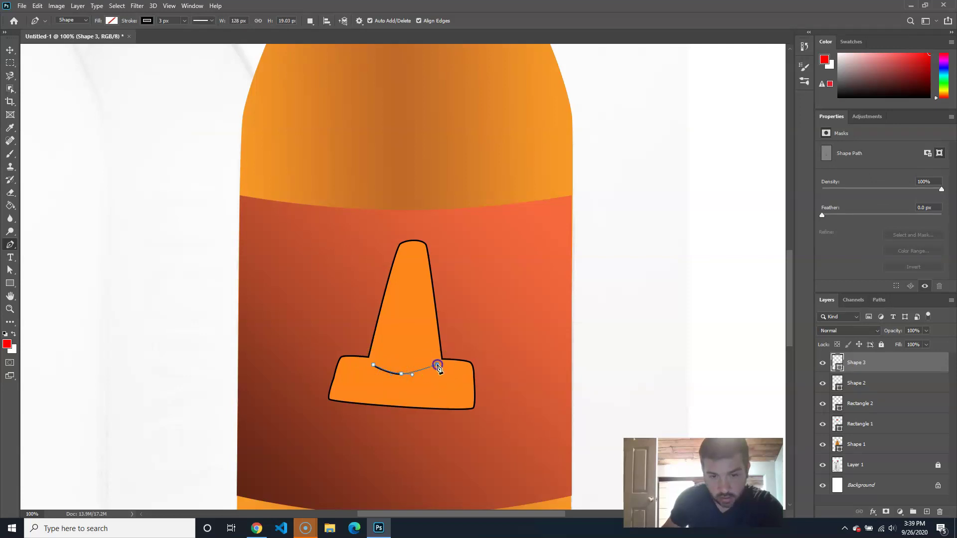
pyautogui.click(443, 358)
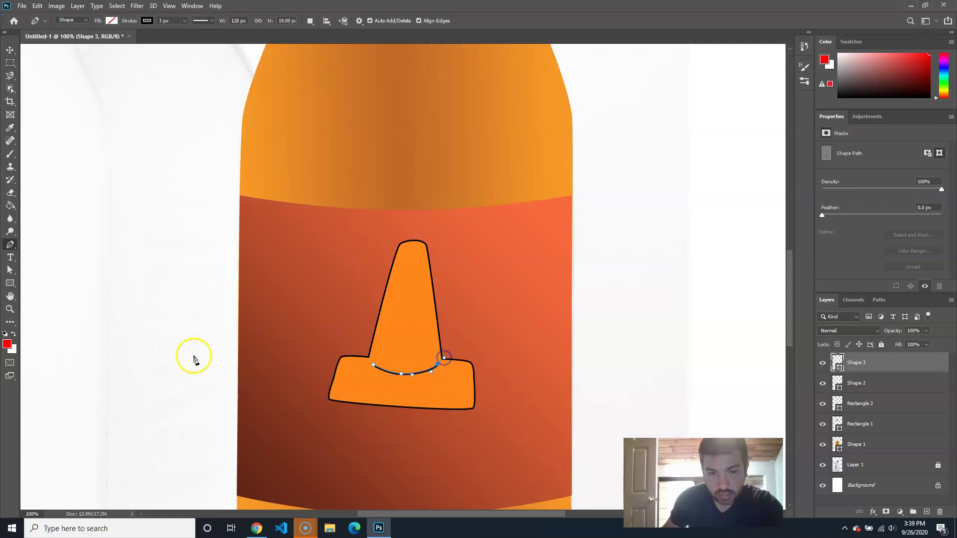
pyautogui.click(167, 243)
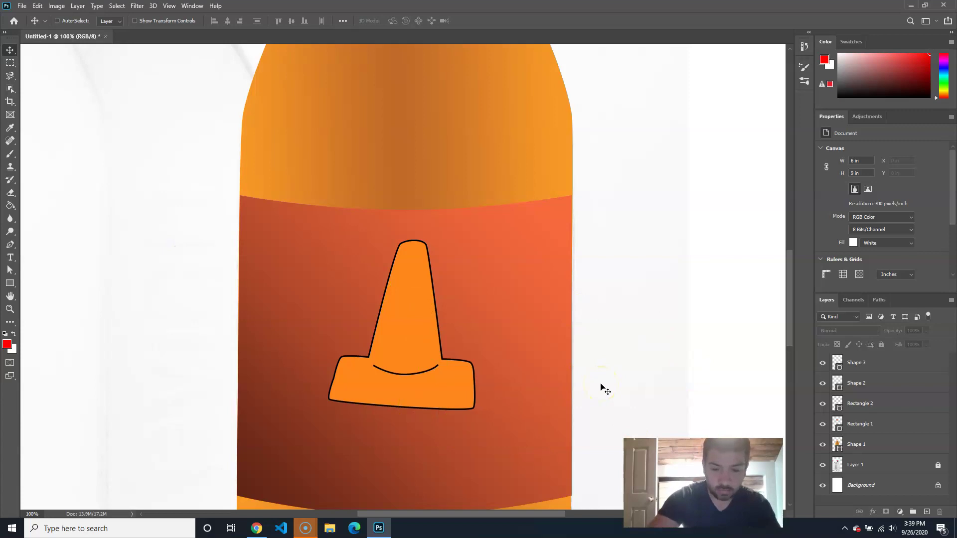
pyautogui.hotkey('ctrl', '-')
pyautogui.click(862, 362)
pyautogui.keyDown('shift'); pyautogui.click(877, 383); pyautogui.keyUp('shift')
pyautogui.hotkey('ctrl', 't')
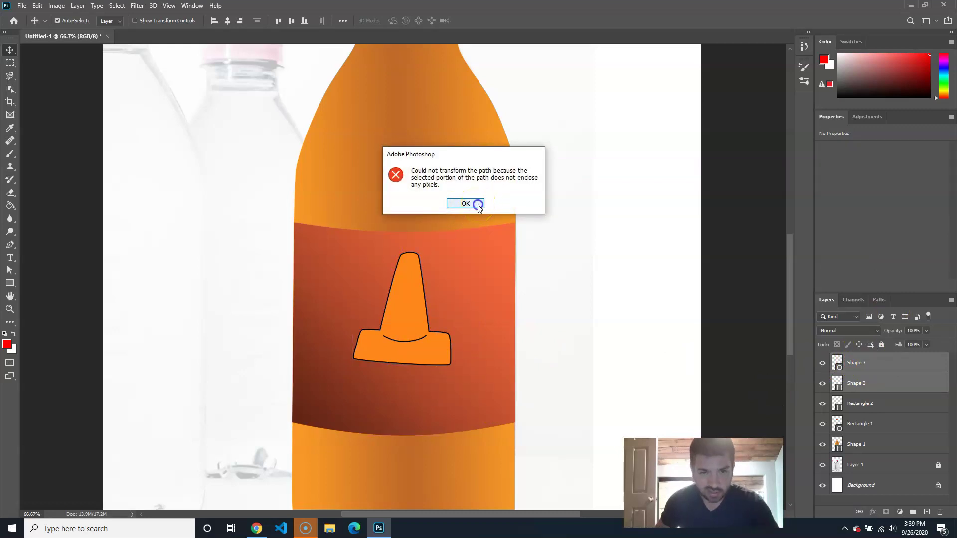
pyautogui.click(478, 205)
pyautogui.click(871, 379)
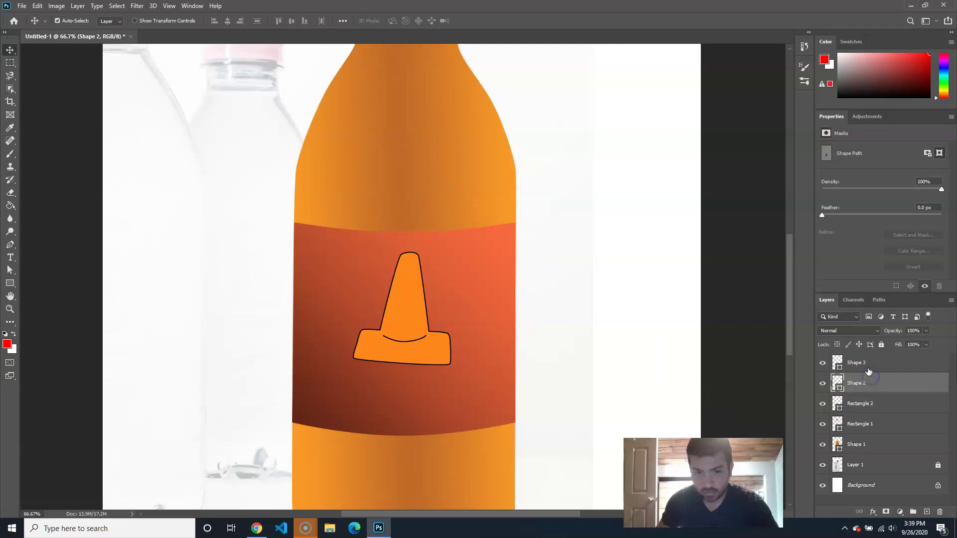
pyautogui.keyDown('shift'); pyautogui.click(876, 366); pyautogui.keyUp('shift')
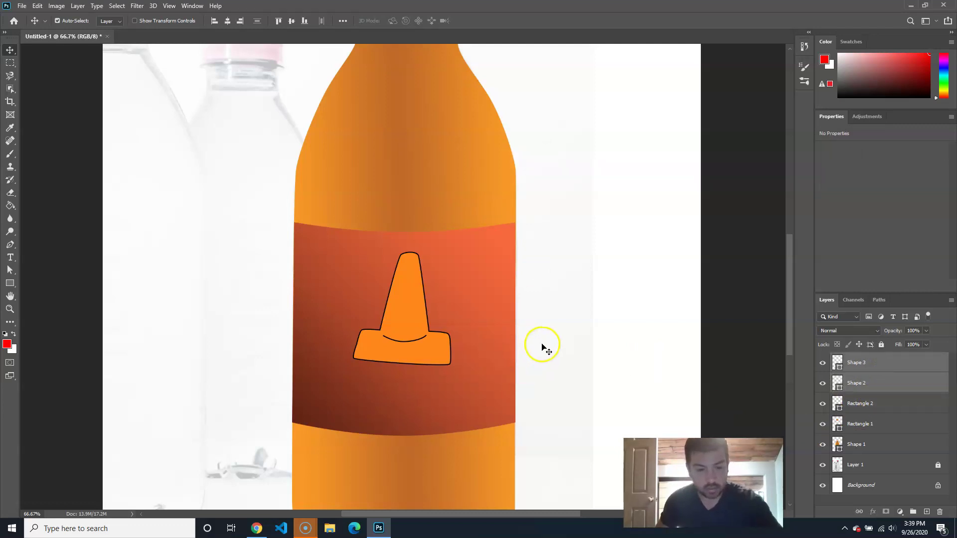
pyautogui.hotkey('ctrl', 't')
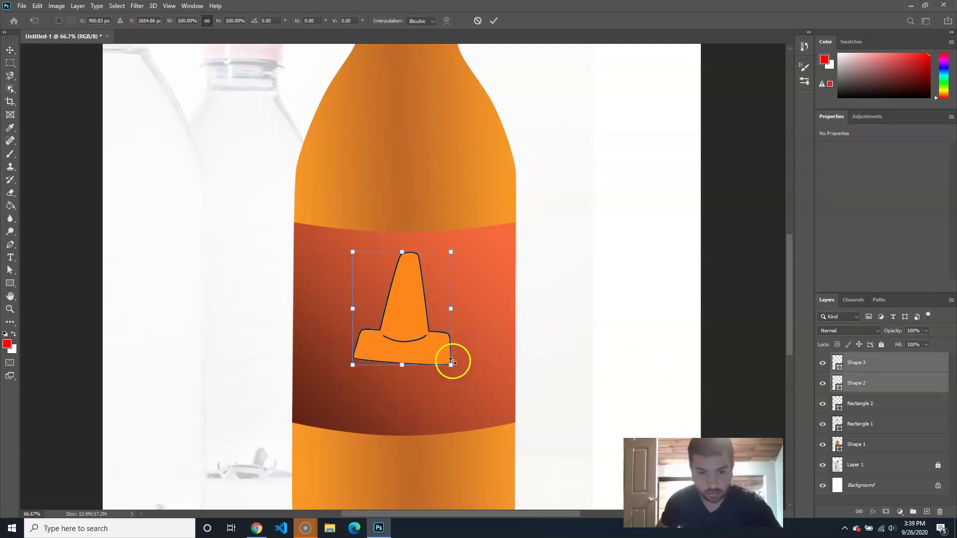
pyautogui.moveTo(451, 365); pyautogui.dragTo(406, 320)
pyautogui.press('Return')
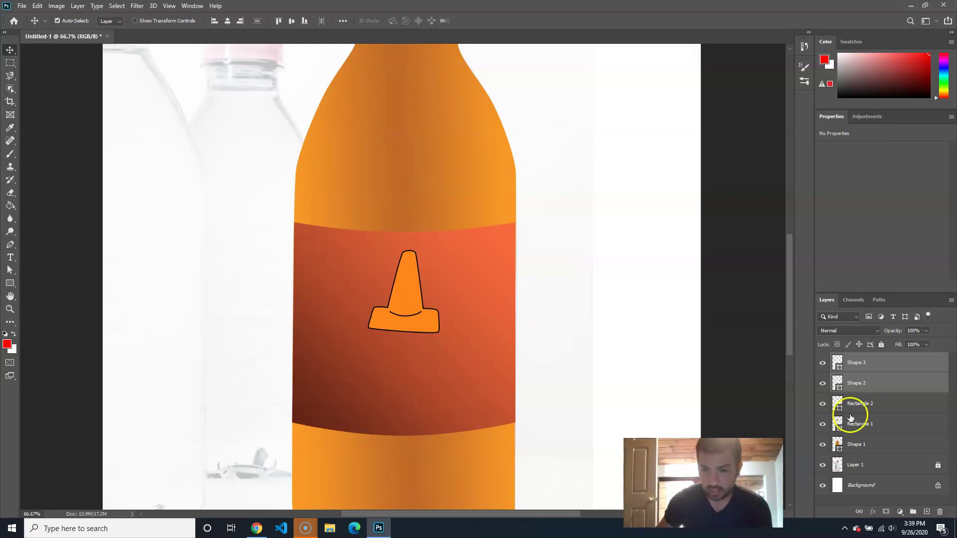
pyautogui.click(867, 382)
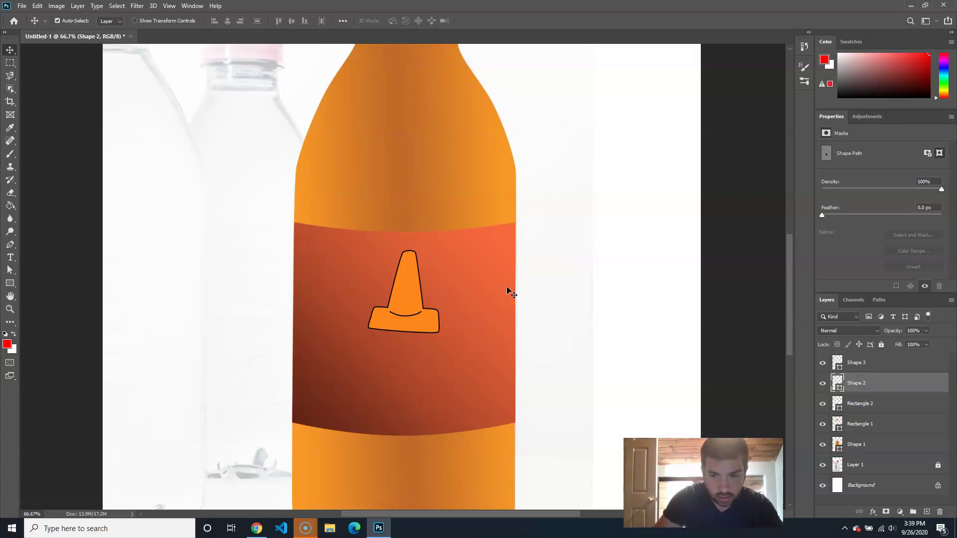
pyautogui.click(865, 360)
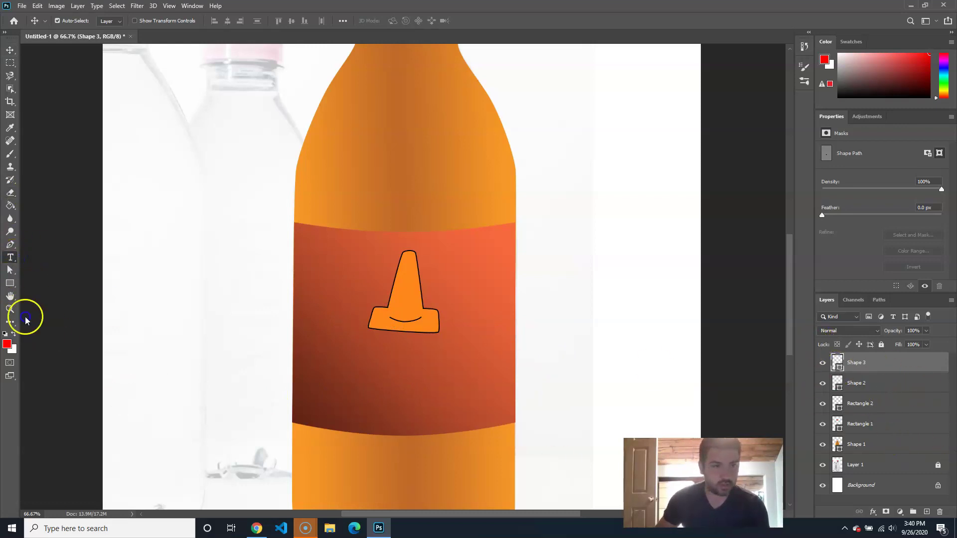
# - Add a 48 pt Impact text layer below the cone reading 'Cone'
pyautogui.press('t')
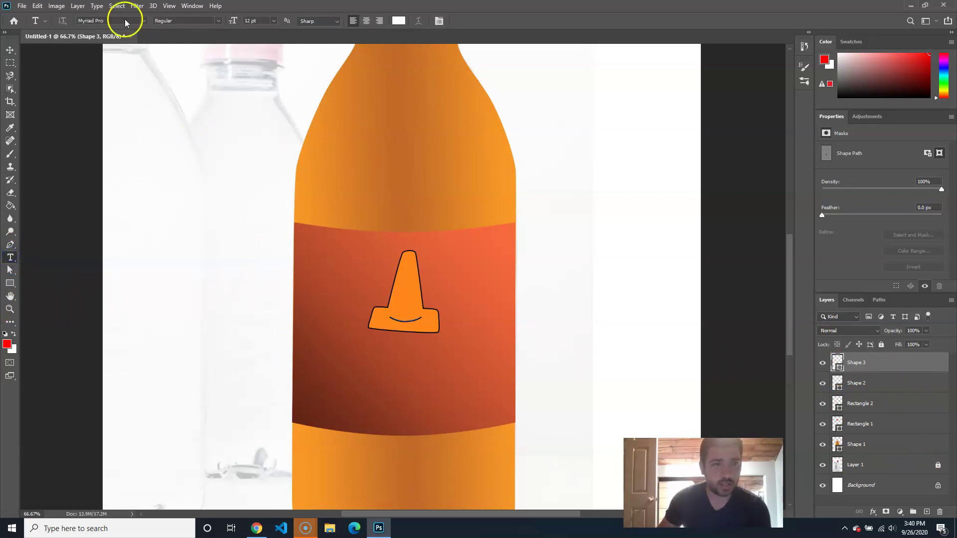
pyautogui.click(143, 20)
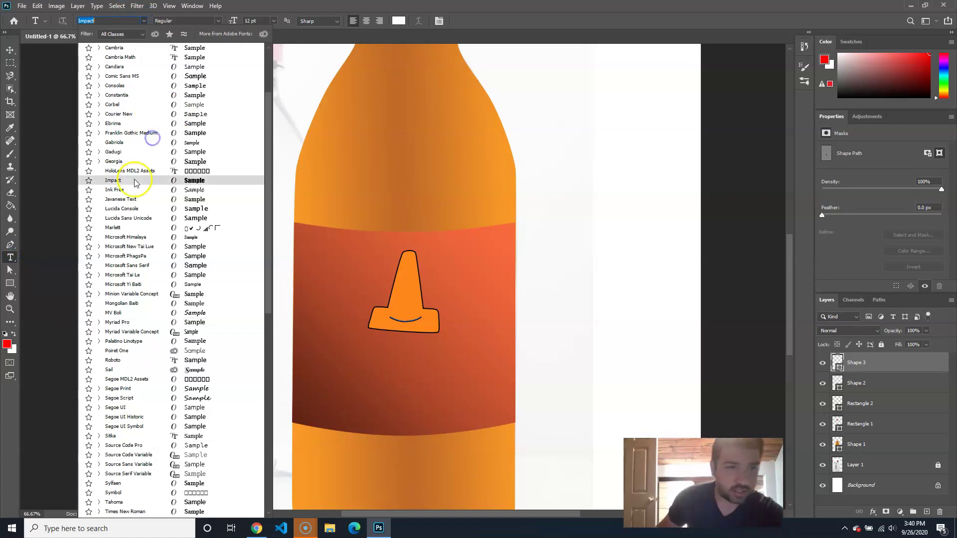
pyautogui.click(135, 184)
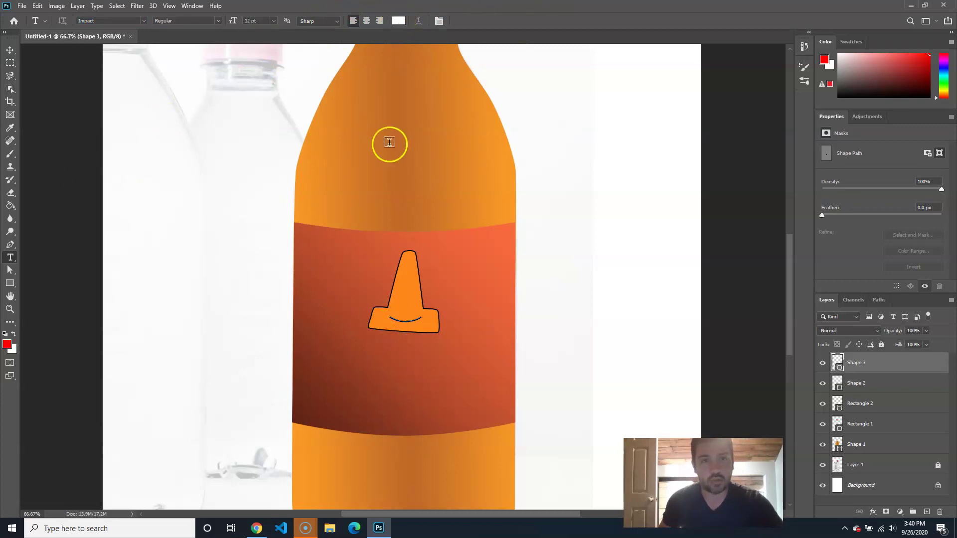
pyautogui.click(323, 400)
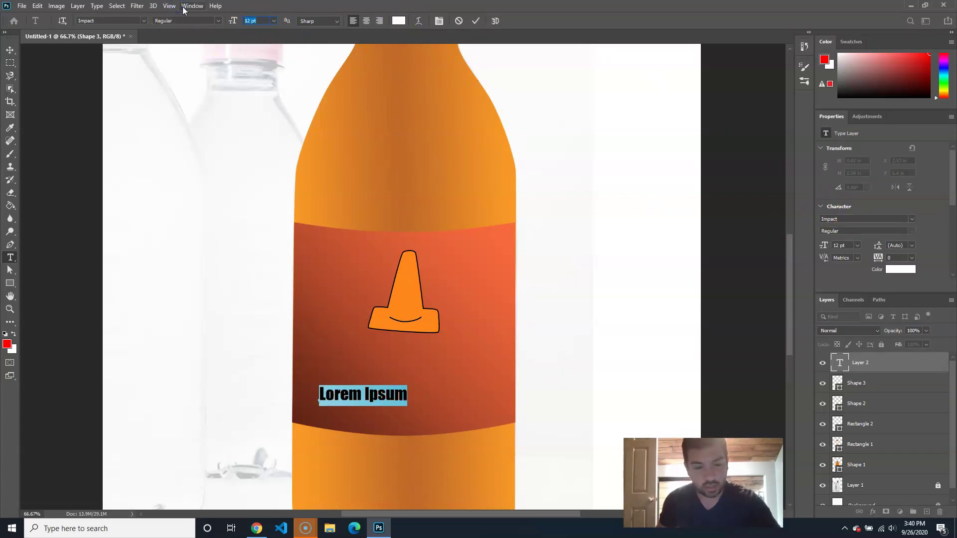
pyautogui.write('48')
pyautogui.press('Return')
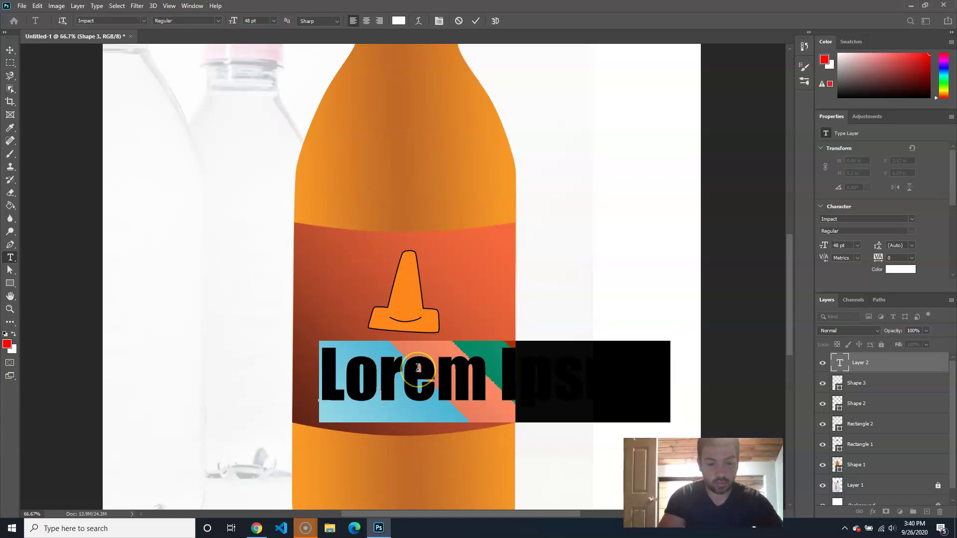
pyautogui.write('Cone')
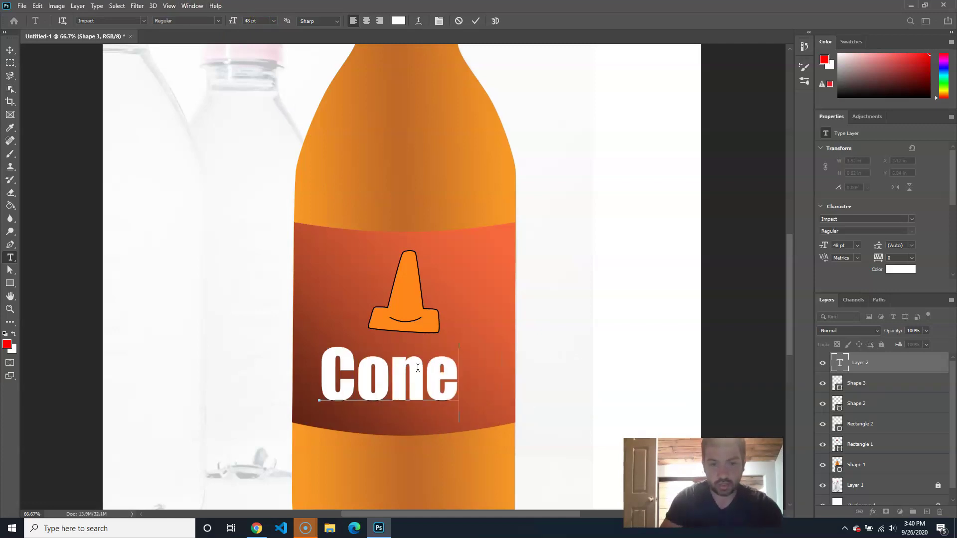
# - Move and slightly scale up the 'Cone' text, centring it beneath the cone logo
pyautogui.click(11, 52)
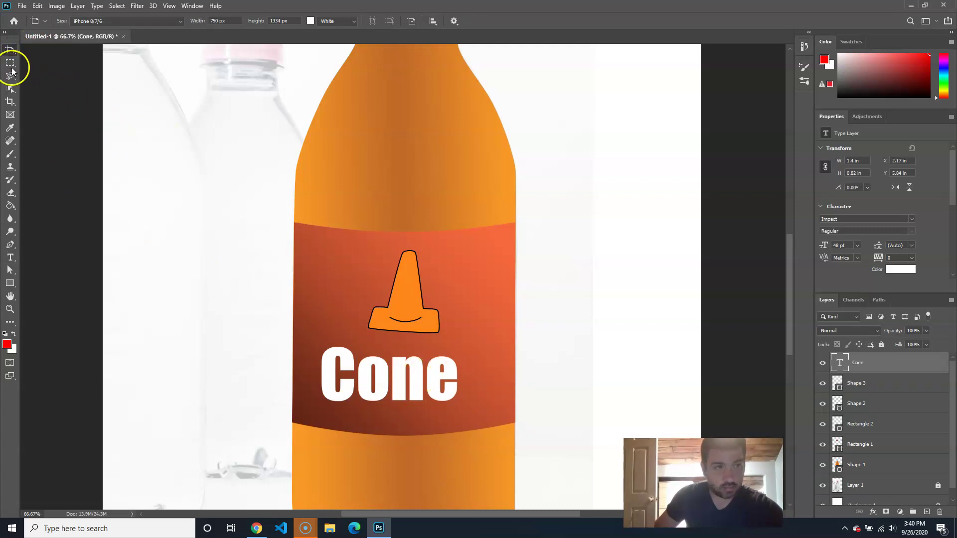
pyautogui.rightClick(11, 52)
pyautogui.click(44, 50)
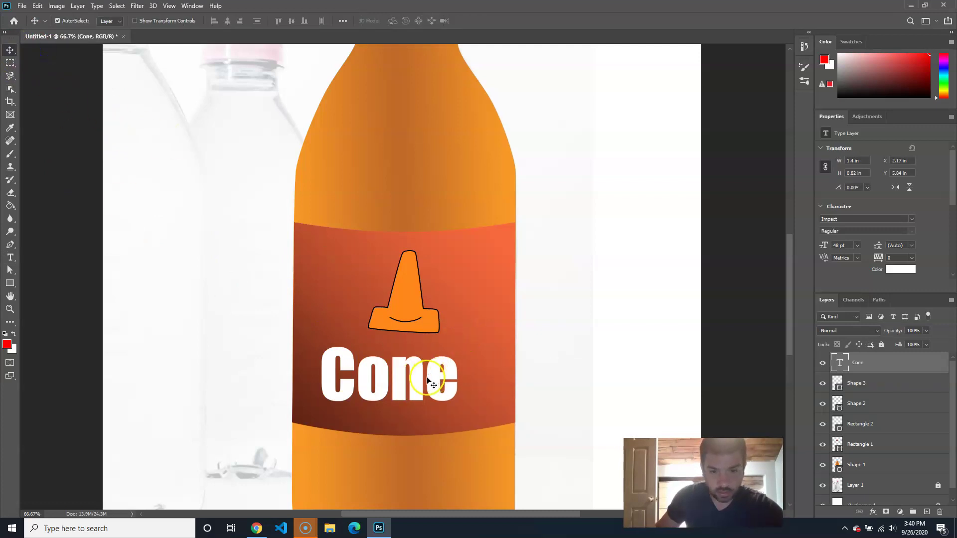
pyautogui.moveTo(412, 384)
pyautogui.mouseDown()
pyautogui.moveTo(427, 379)
pyautogui.moveTo(427, 388)
pyautogui.mouseUp()
pyautogui.hotkey('ctrl', 't')
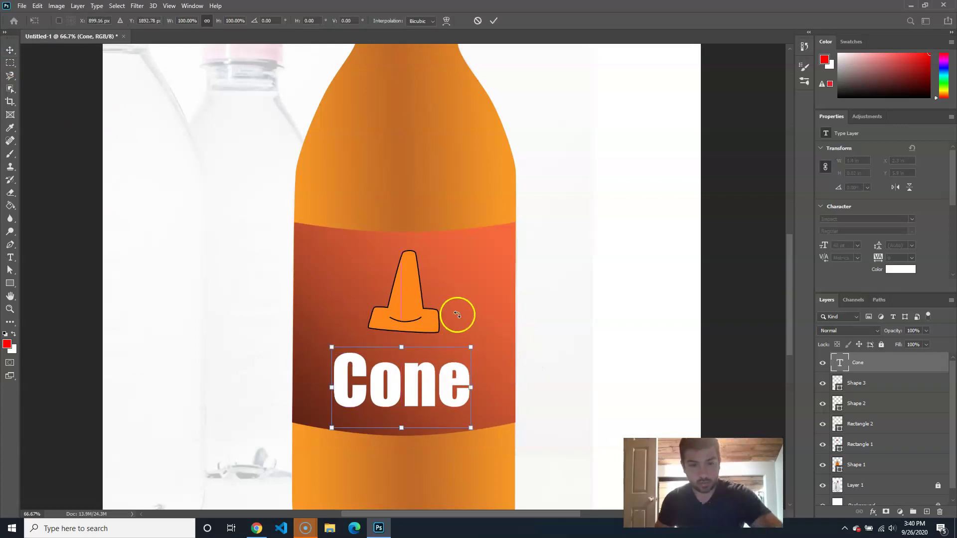
pyautogui.moveTo(474, 343)
pyautogui.mouseDown()
pyautogui.moveTo(492, 356)
pyautogui.moveTo(487, 348)
pyautogui.mouseUp()
pyautogui.moveTo(441, 391); pyautogui.dragTo(436, 382)
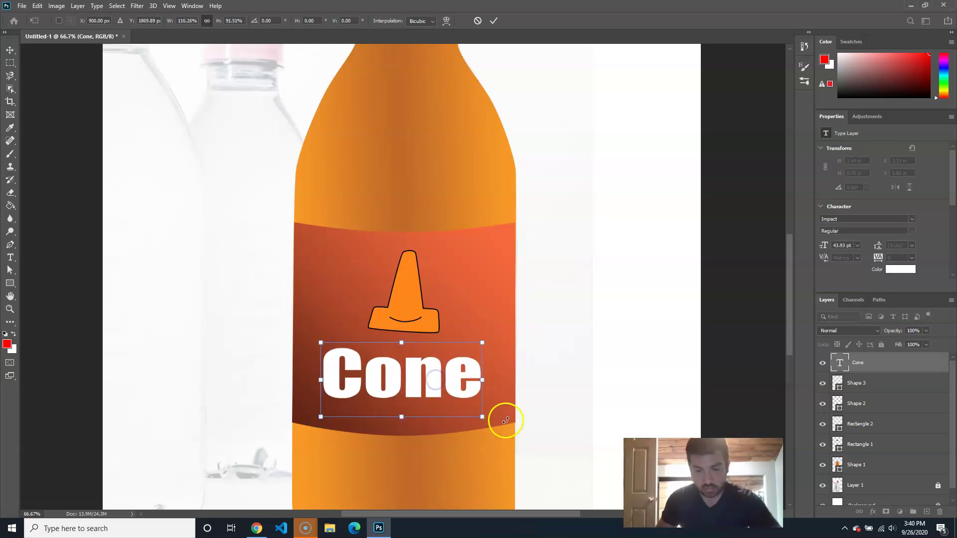
pyautogui.press('Return')
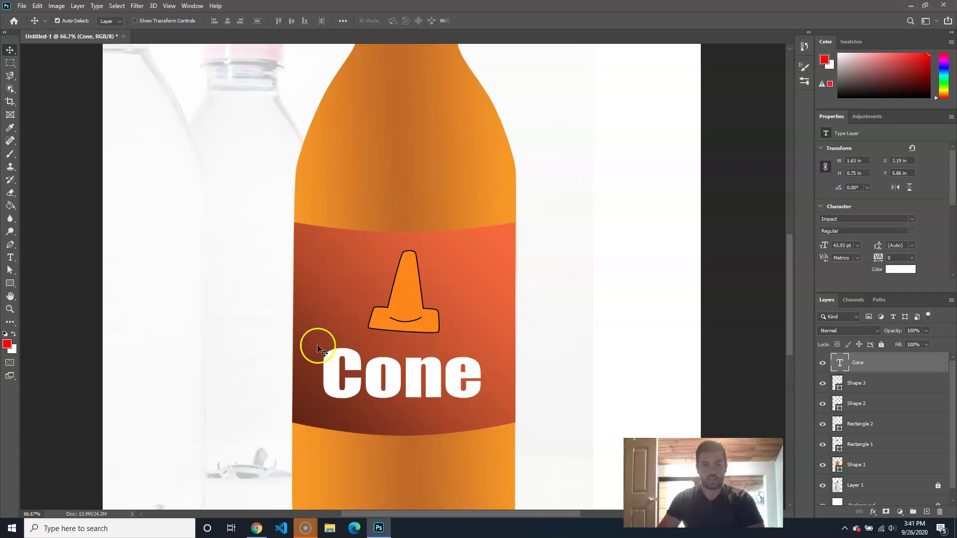
pyautogui.doubleClick(432, 384)
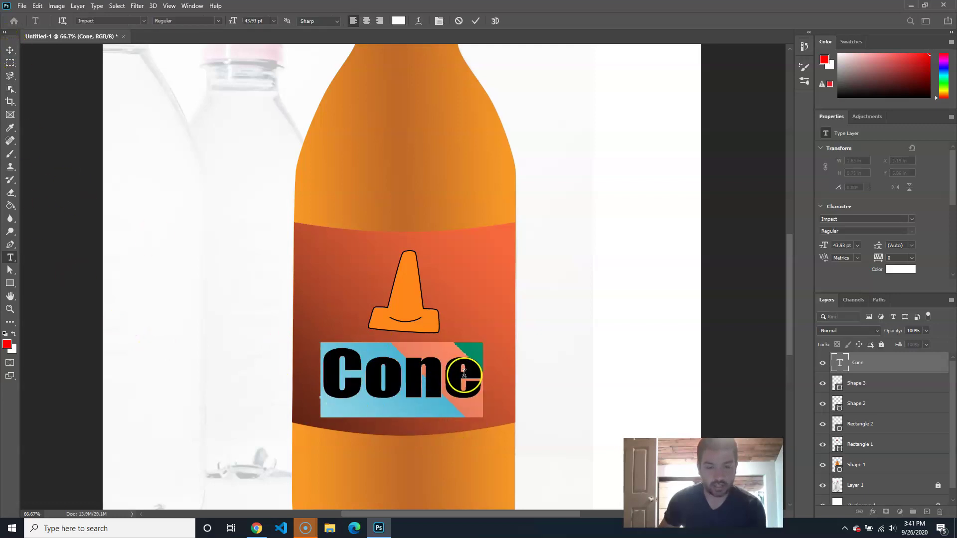
# - Warp the selected 'Cone' text with the Arch style at about -17% bend
pyautogui.click(10, 50)
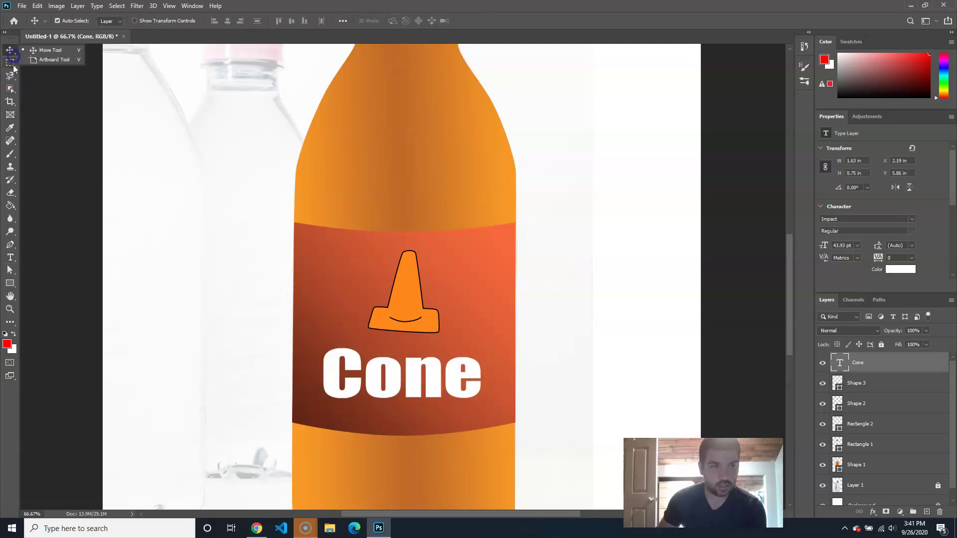
pyautogui.click(10, 257)
pyautogui.click(329, 377)
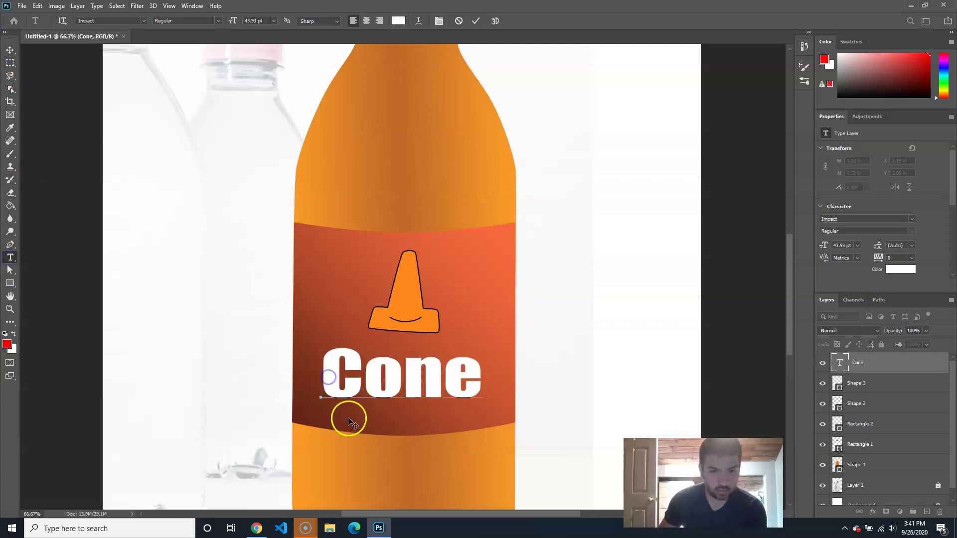
pyautogui.moveTo(333, 378); pyautogui.dragTo(487, 376)
pyautogui.click(397, 21)
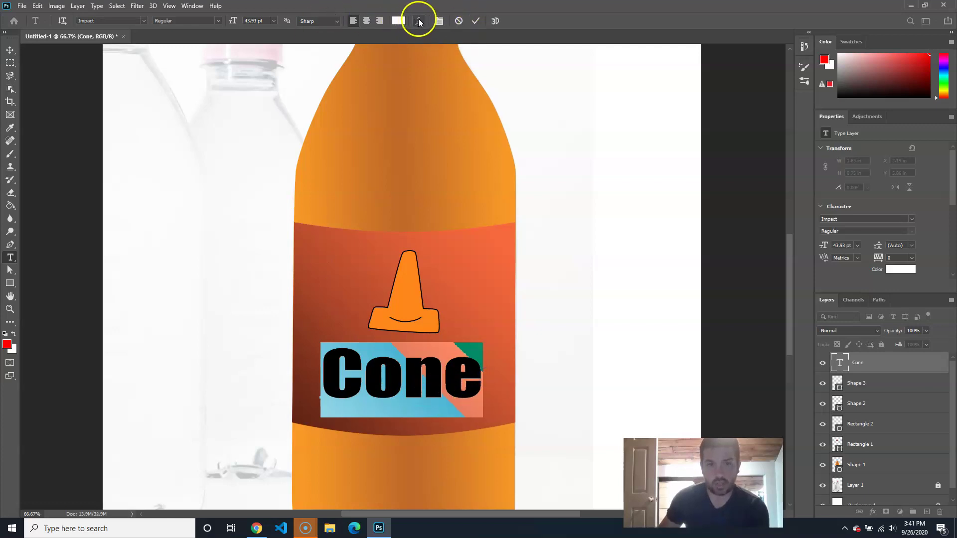
pyautogui.click(418, 22)
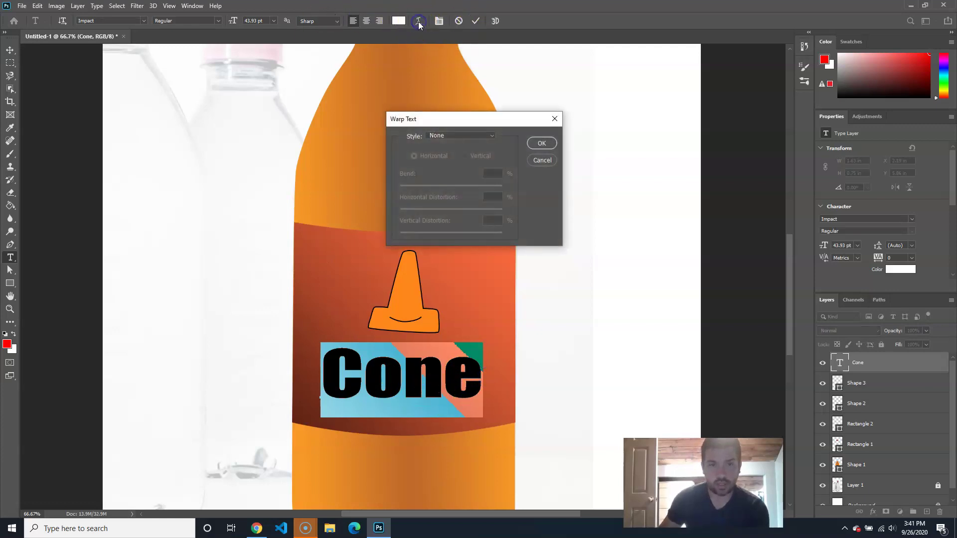
pyautogui.click(470, 136)
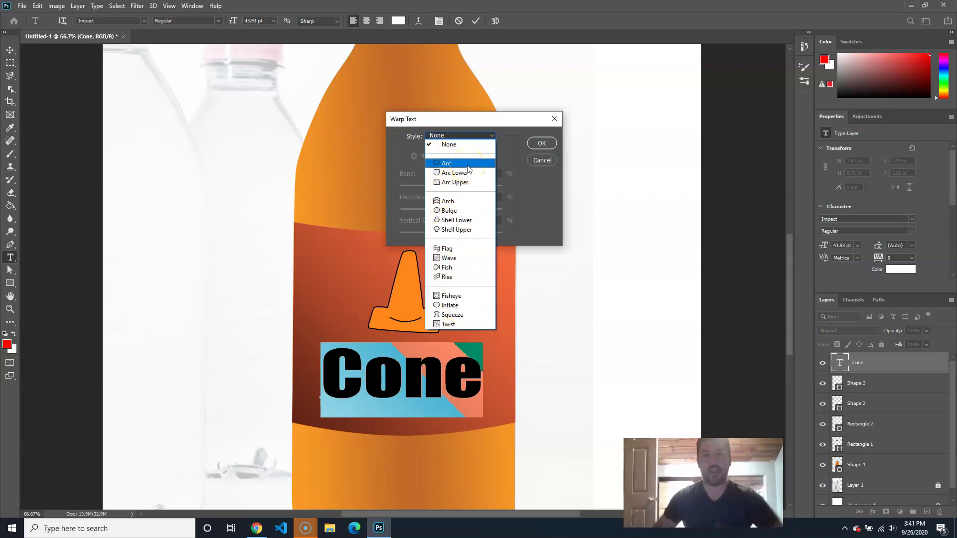
pyautogui.click(460, 202)
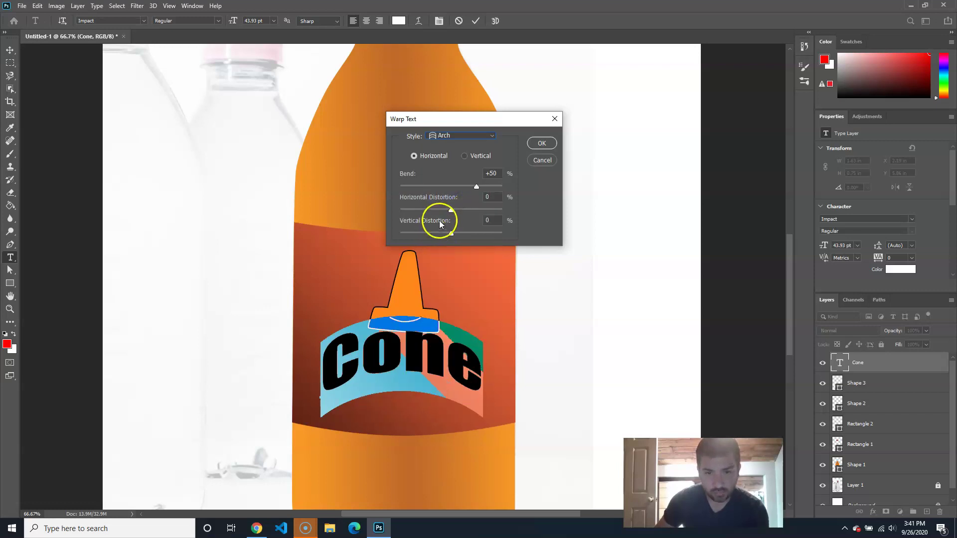
pyautogui.moveTo(475, 186); pyautogui.dragTo(444, 186)
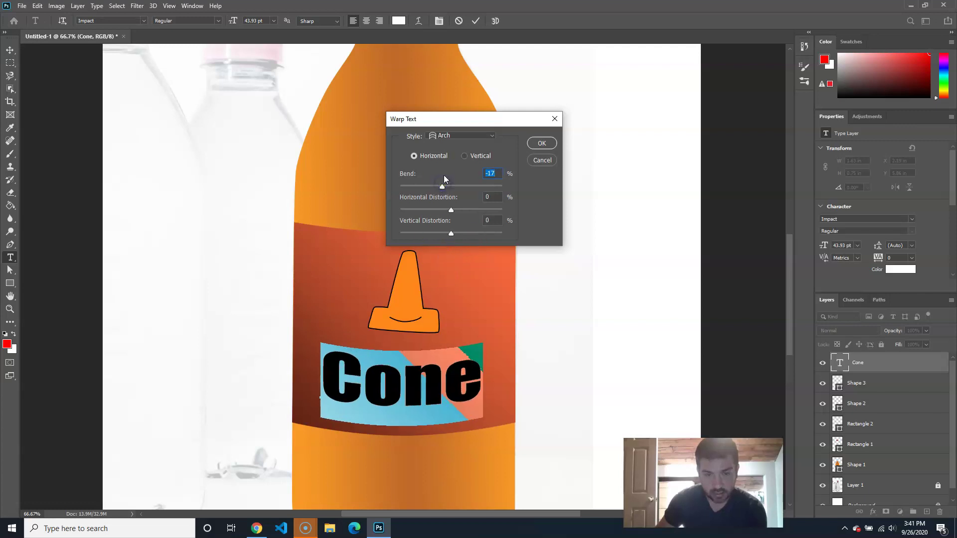
pyautogui.click(542, 141)
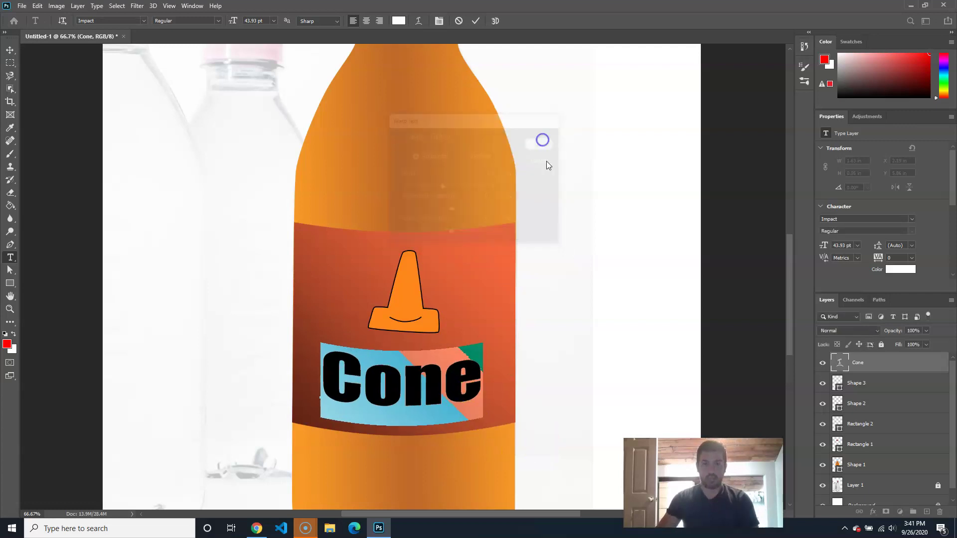
pyautogui.click(10, 50)
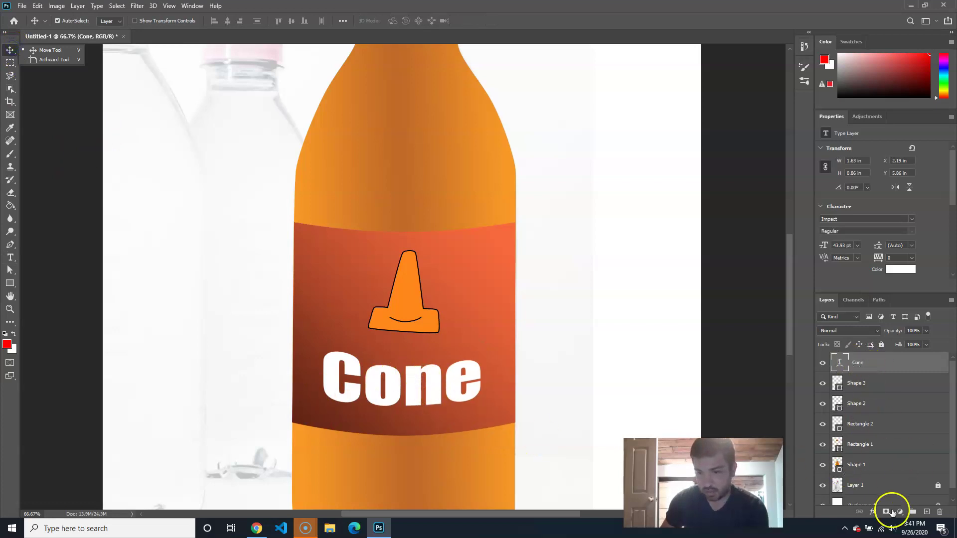
# - Give the Cone text a roughly 4 px black stroke and enable Gradient Overlay
pyautogui.click(873, 512)
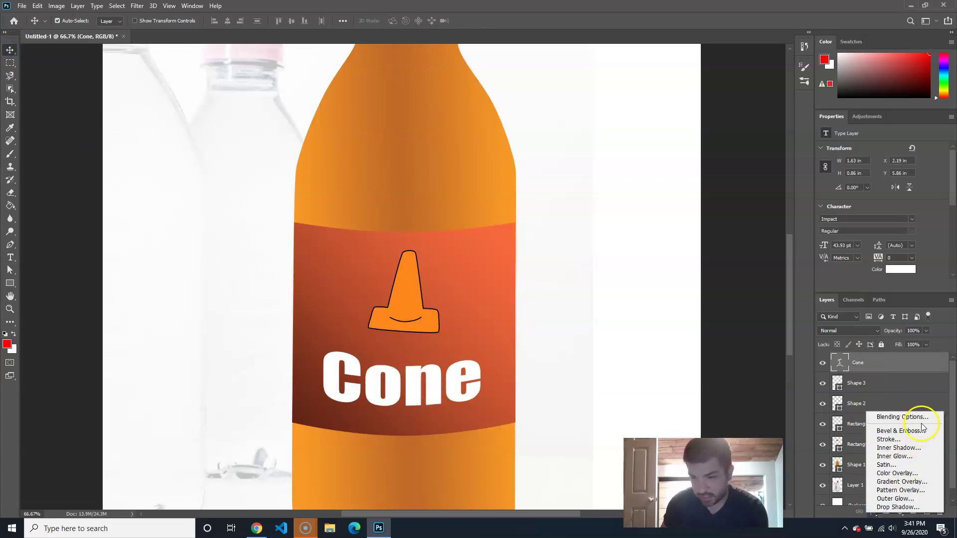
pyautogui.click(919, 439)
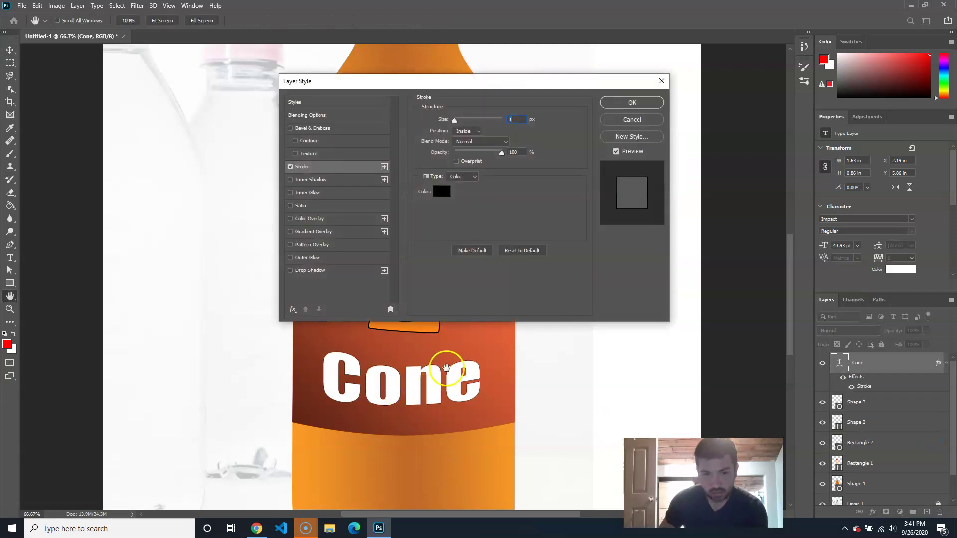
pyautogui.moveTo(454, 122); pyautogui.dragTo(458, 123)
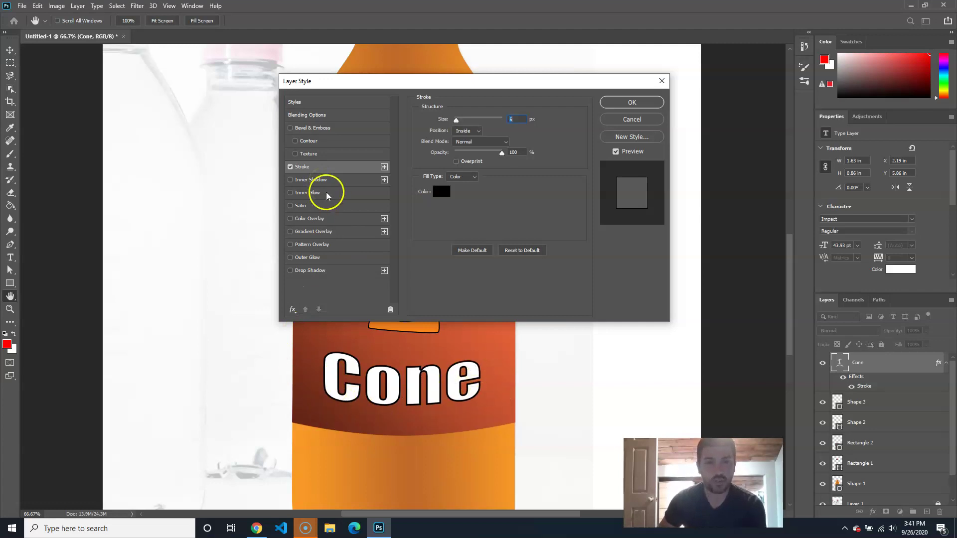
pyautogui.click(312, 231)
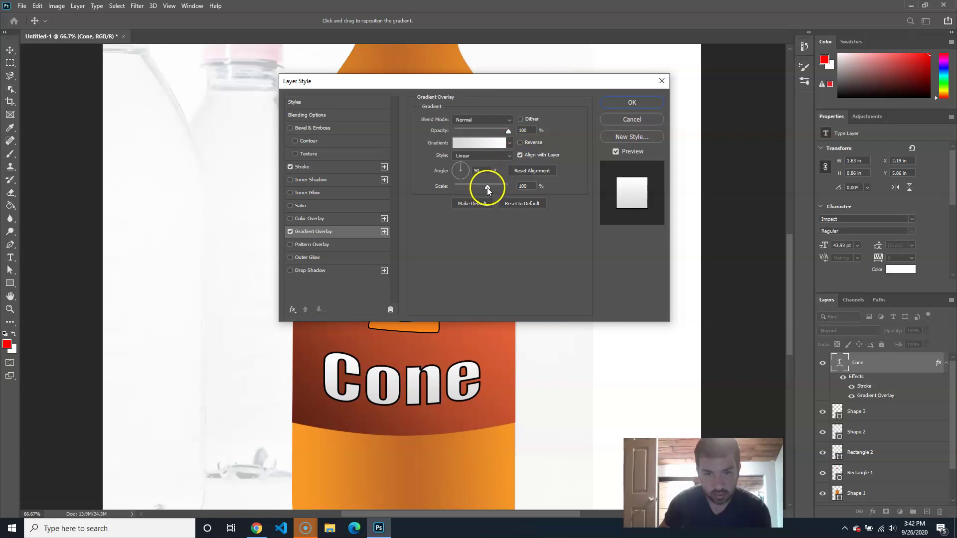
# - Set the Cone overlay to the Basics black-to-white gradient at 50% opacity and apply
pyautogui.moveTo(358, 379); pyautogui.dragTo(394, 392)
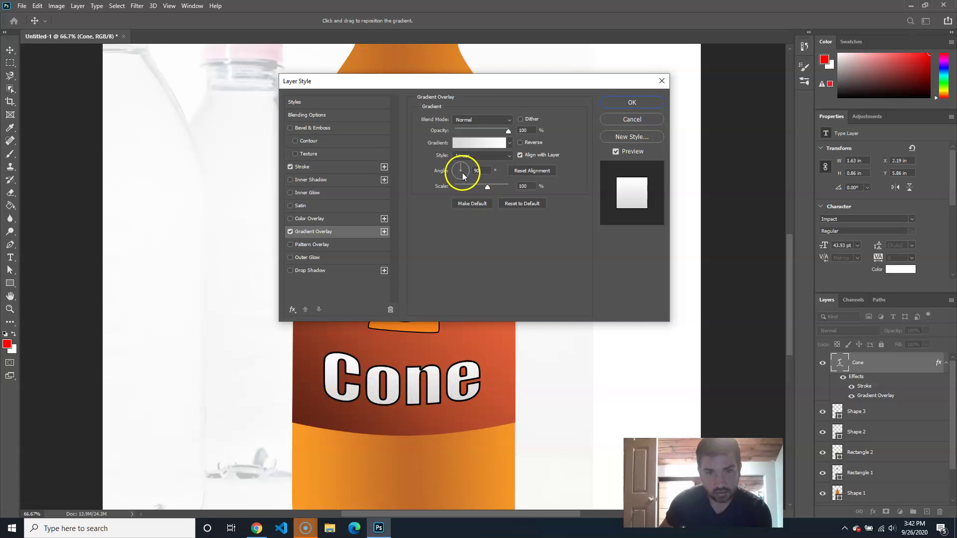
pyautogui.click(476, 171)
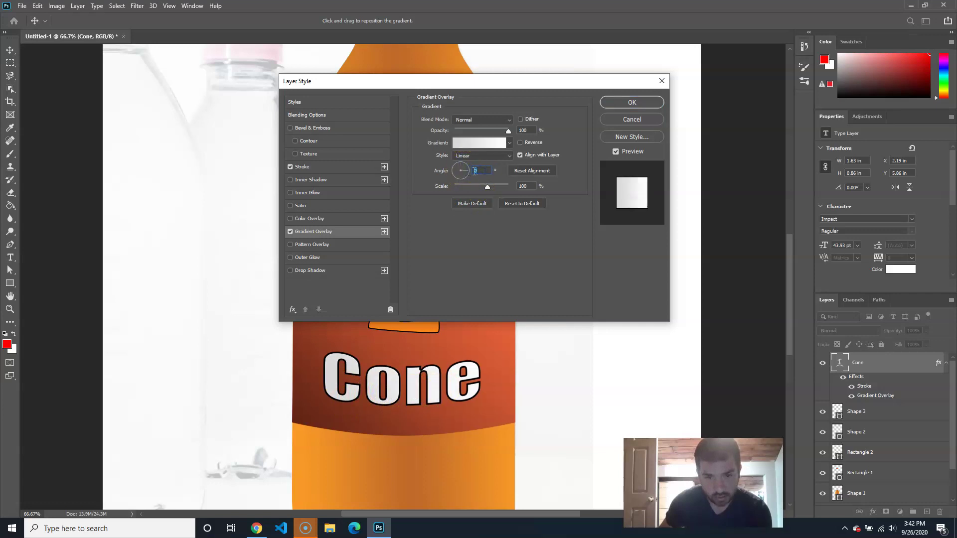
pyautogui.click(504, 142)
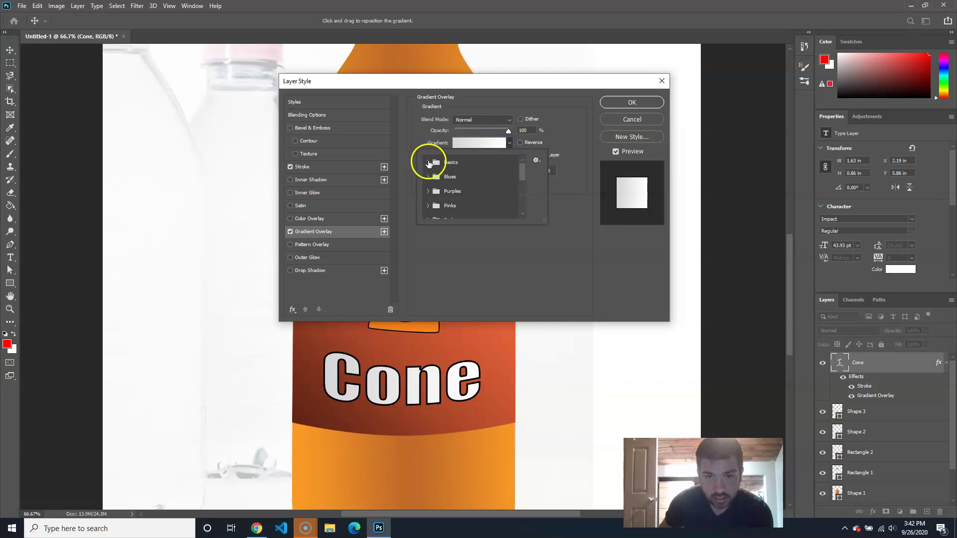
pyautogui.click(429, 162)
pyautogui.click(473, 177)
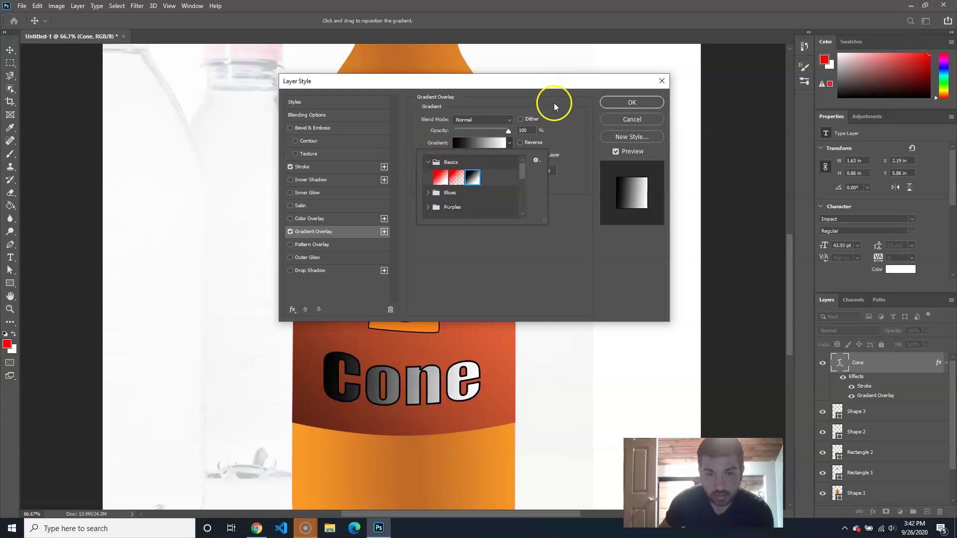
pyautogui.click(554, 103)
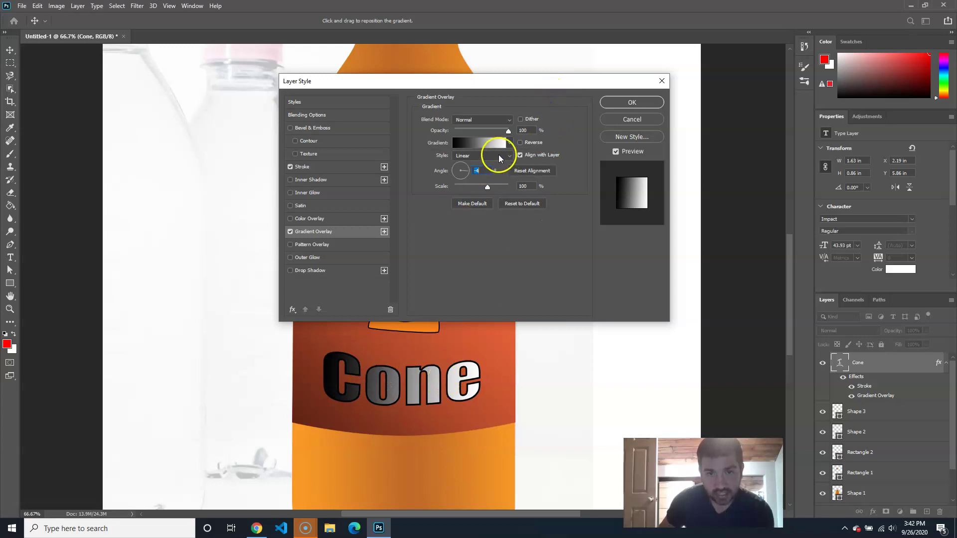
pyautogui.moveTo(508, 132); pyautogui.dragTo(484, 131)
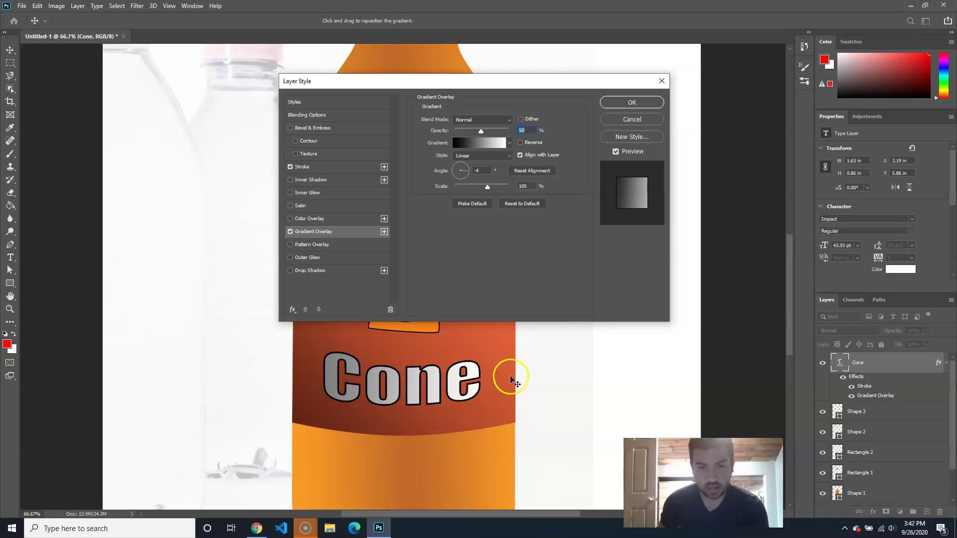
pyautogui.click(634, 102)
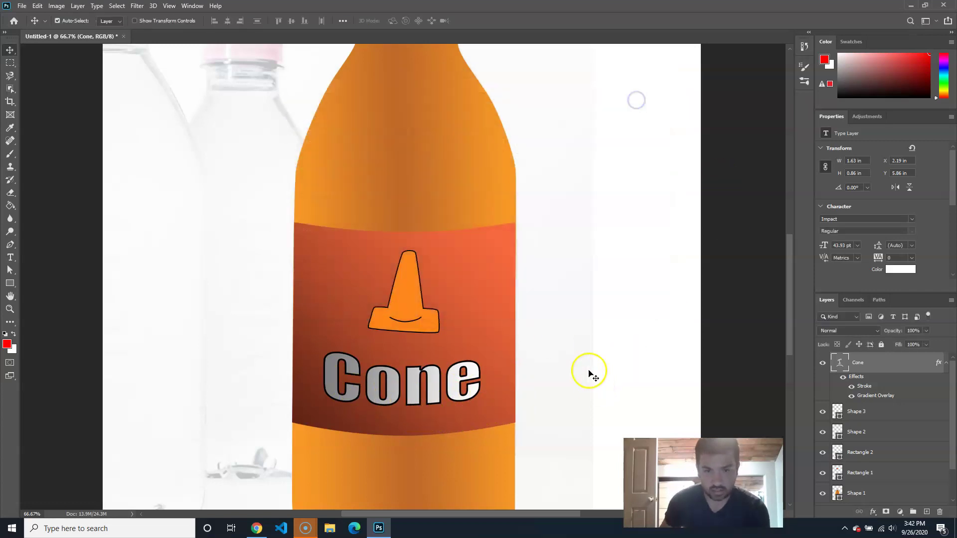
# - Add an empty layer above Cone and select both Shape 2 and Shape 3
pyautogui.click(927, 512)
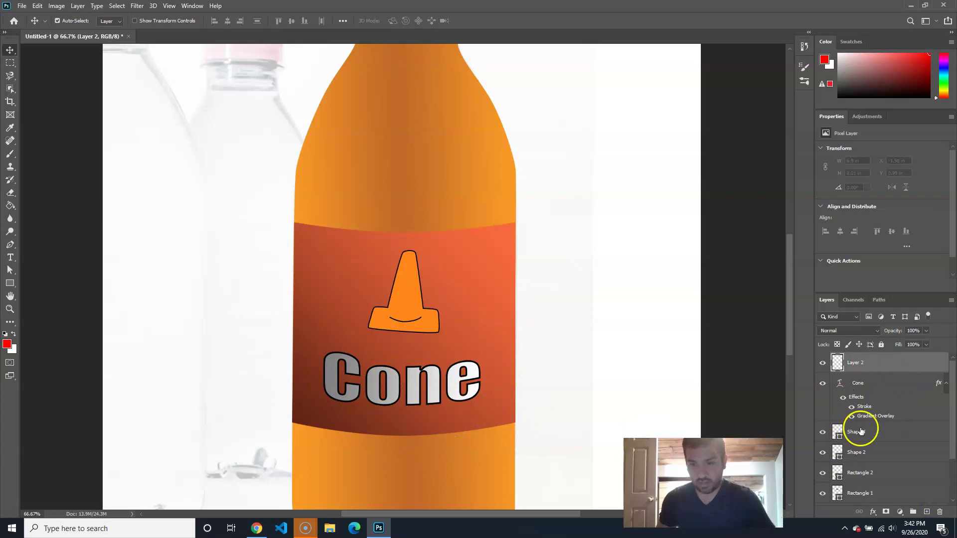
pyautogui.click(872, 456)
pyautogui.click(878, 433)
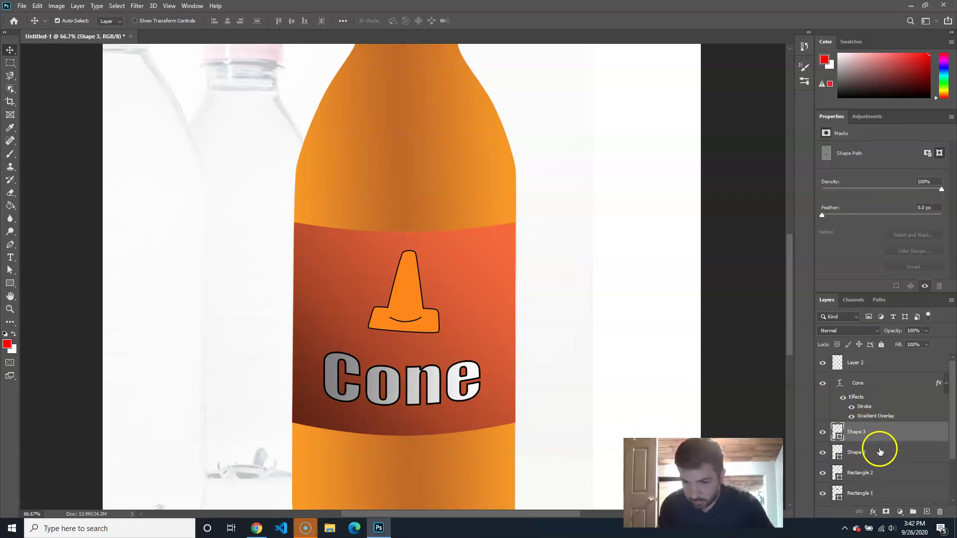
pyautogui.keyDown('shift'); pyautogui.click(878, 451); pyautogui.keyUp('shift')
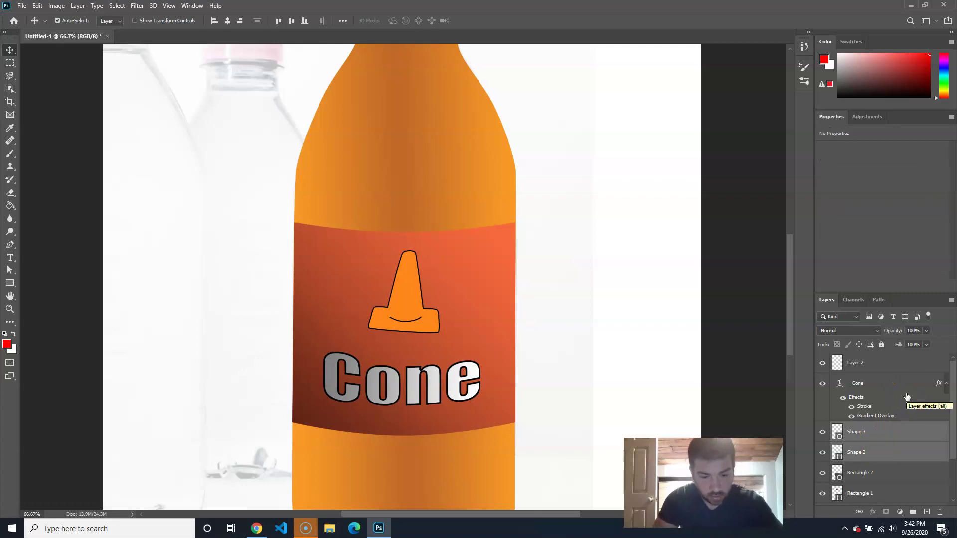
# - Nudge the cone logo and its base line down twice with Shift+Down
pyautogui.click(727, 228)
pyautogui.click(930, 231)
pyautogui.hotkey('shift', 'Down')
pyautogui.hotkey('shift', 'Down')
pyautogui.hotkey('shift', 'Down')
pyautogui.hotkey('shift', 'Down')
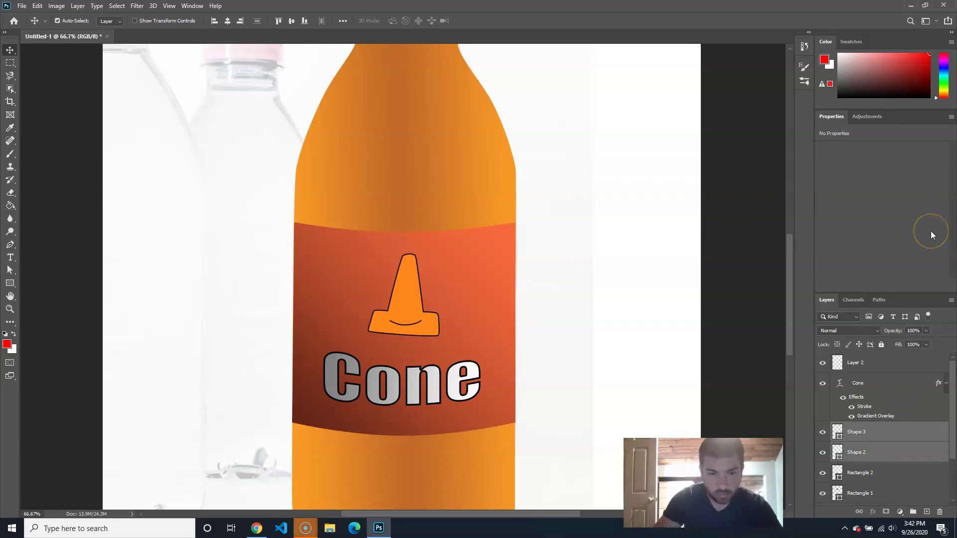
pyautogui.hotkey('shift', 'Down')
pyautogui.hotkey('shift', 'Down')
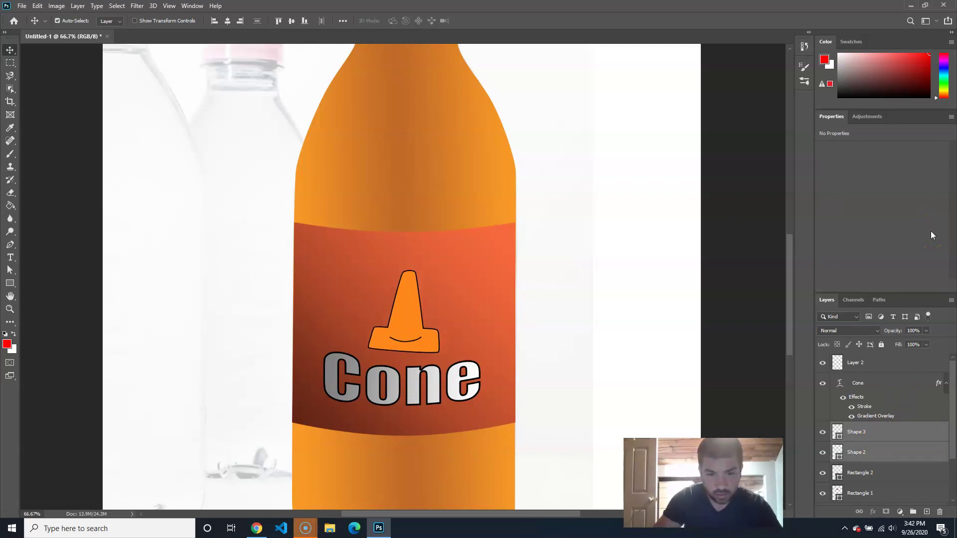
pyautogui.click(10, 283)
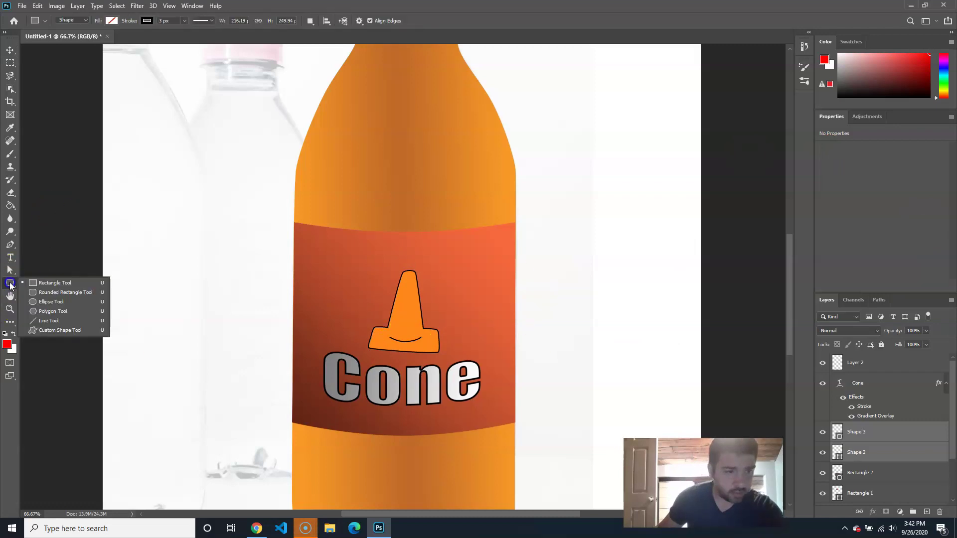
# - Draw a straight horizontal line, about 429 px, across the cone's spire on the empty top layer
pyautogui.click(58, 321)
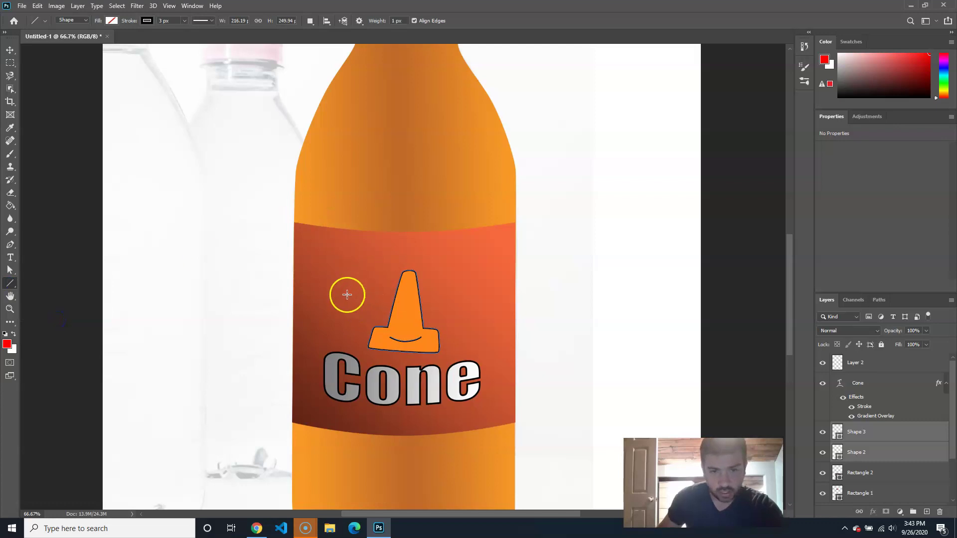
pyautogui.moveTo(331, 300); pyautogui.dragTo(470, 302)
pyautogui.hotkey('ctrl', 'z')
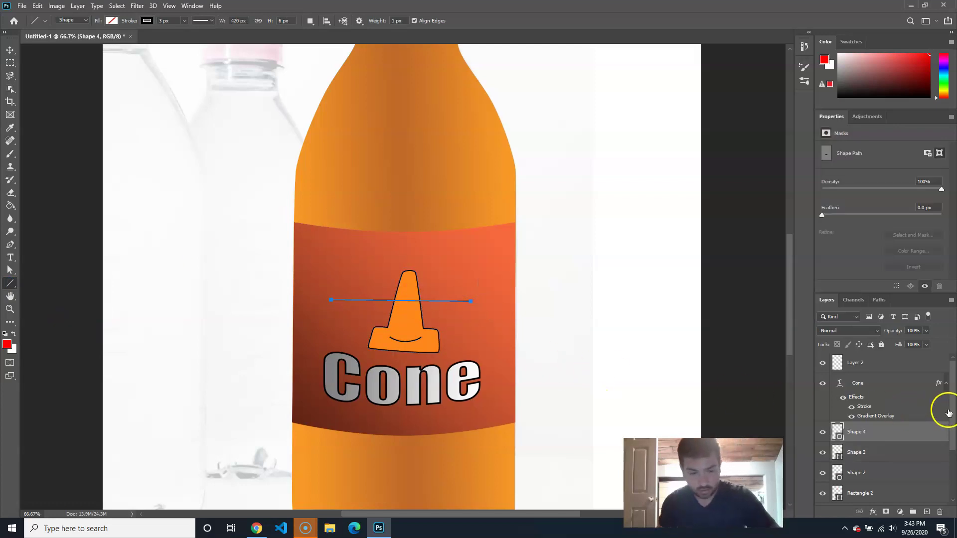
pyautogui.click(886, 367)
pyautogui.moveTo(334, 305); pyautogui.dragTo(477, 307)
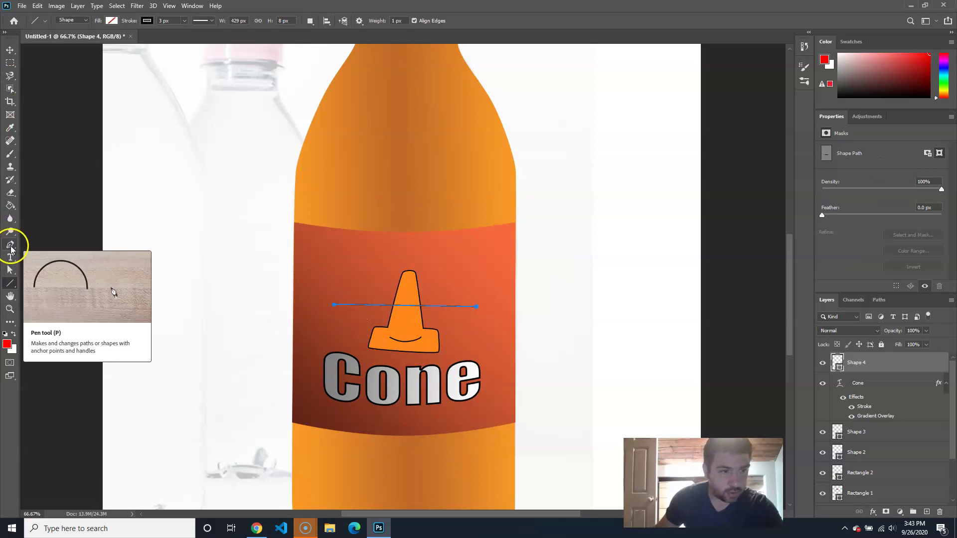
# - Curve the line's left end upward with the Convert Point Tool, accepting conversion to a path
pyautogui.moveTo(12, 250); pyautogui.dragTo(54, 295)
pyautogui.moveTo(333, 305); pyautogui.dragTo(363, 263)
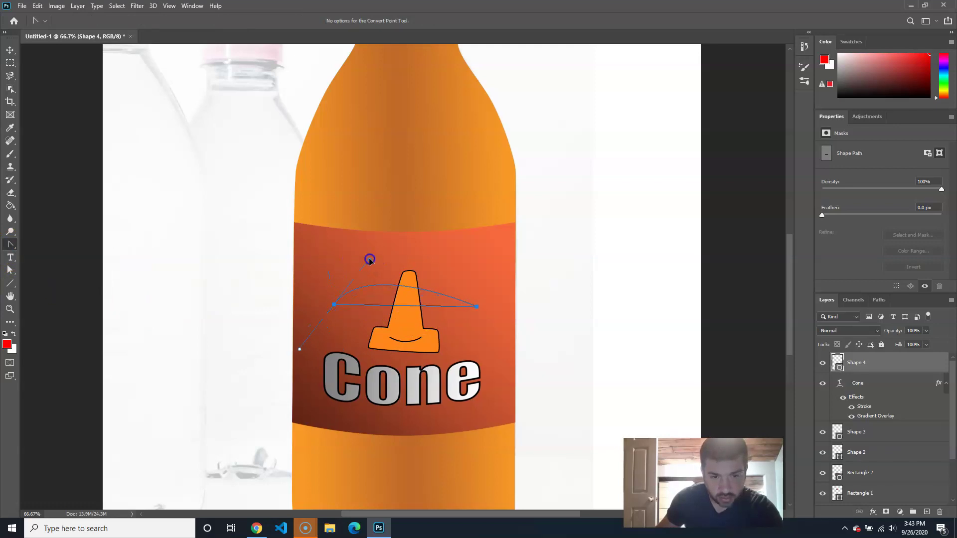
pyautogui.moveTo(360, 258); pyautogui.dragTo(360, 257)
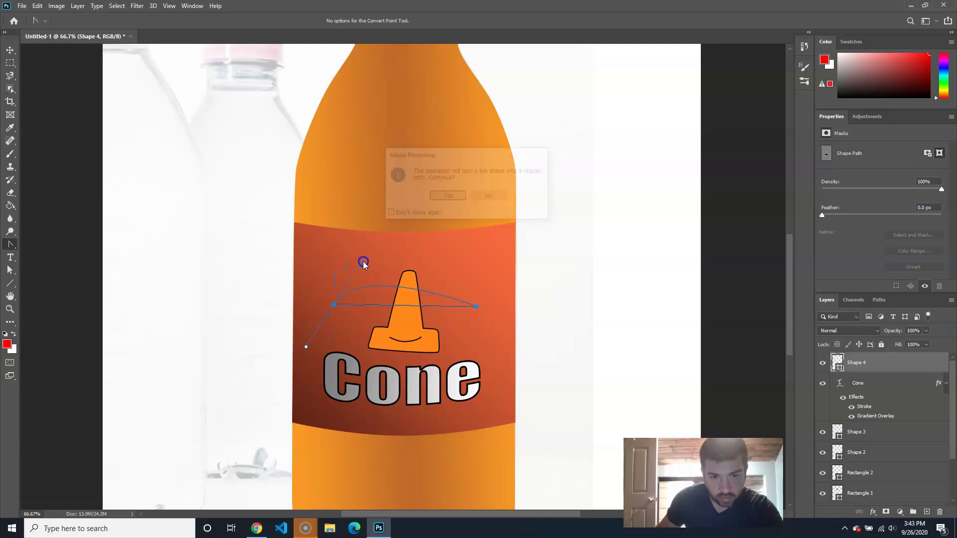
pyautogui.click(448, 197)
# - Pull the right end up and round both sides into a dome arching over the cone
pyautogui.moveTo(477, 307); pyautogui.dragTo(516, 350)
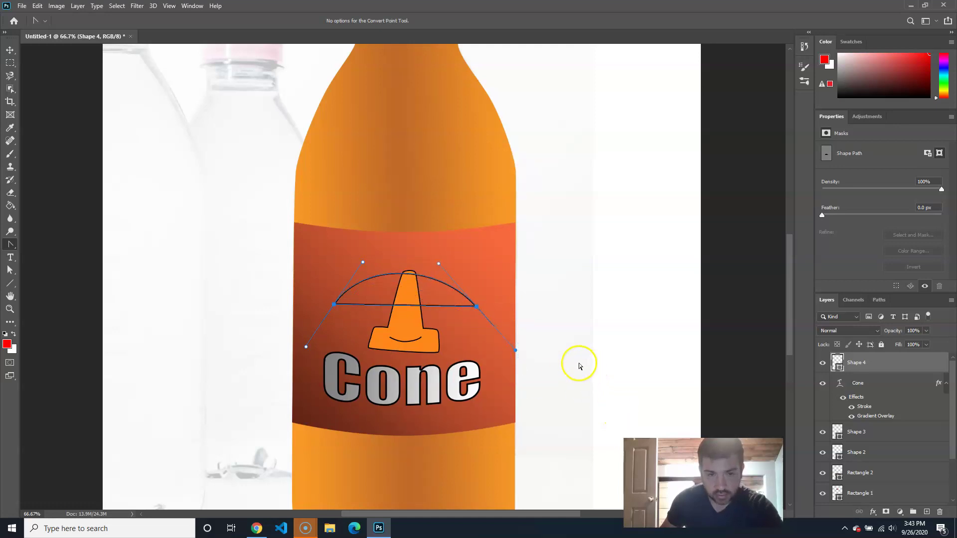
pyautogui.moveTo(438, 263); pyautogui.dragTo(445, 239)
pyautogui.moveTo(381, 256); pyautogui.dragTo(355, 244)
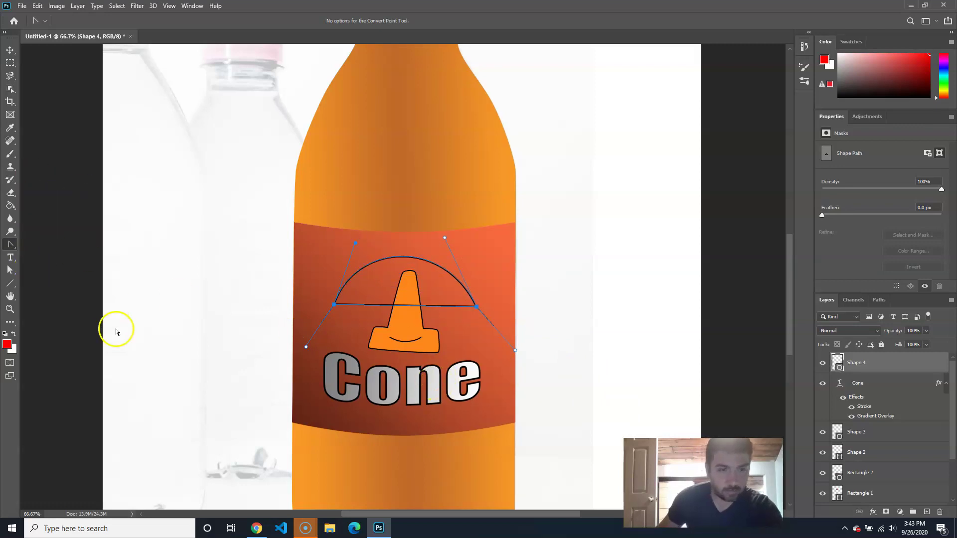
pyautogui.click(74, 292)
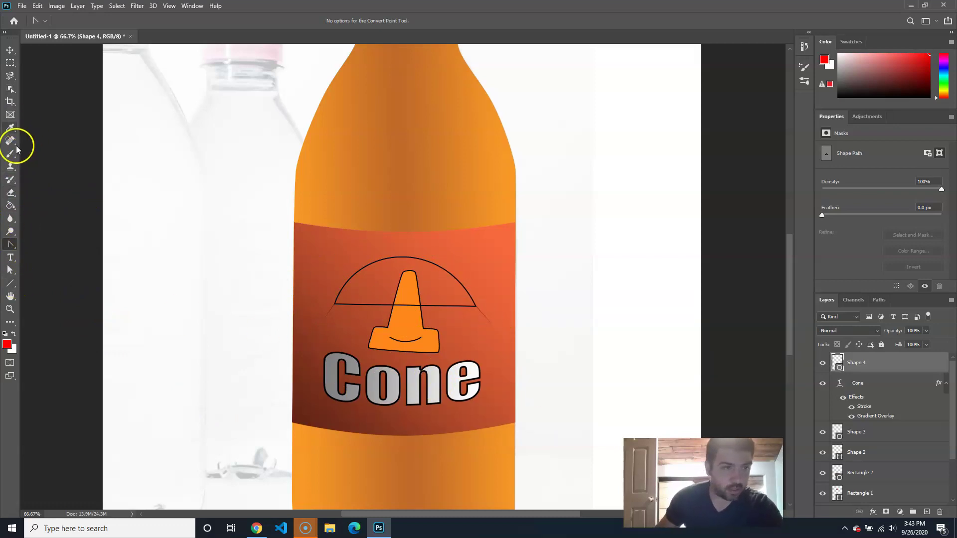
# - Switch to the Horizontal Type Tool and change the font from Impact to Arial
pyautogui.click(17, 257)
pyautogui.click(43, 257)
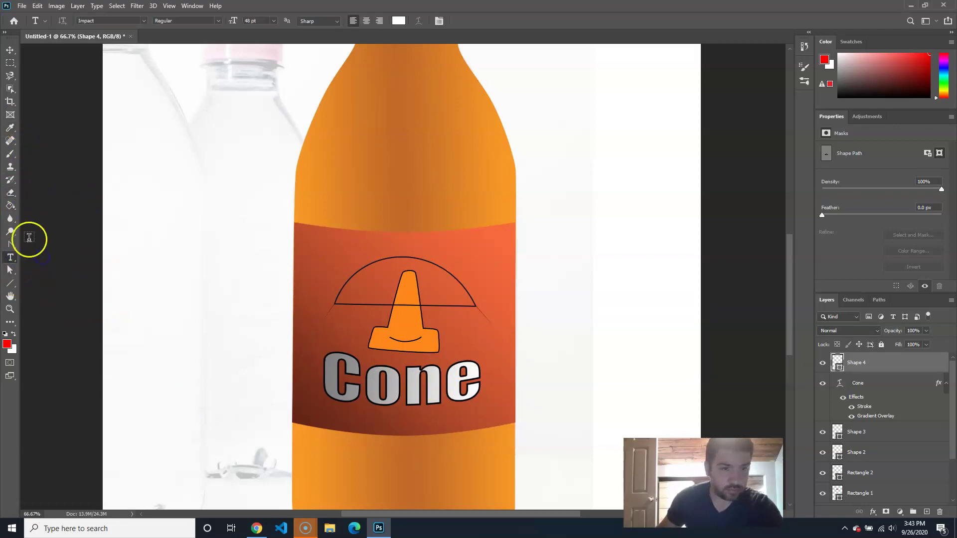
pyautogui.click(145, 21)
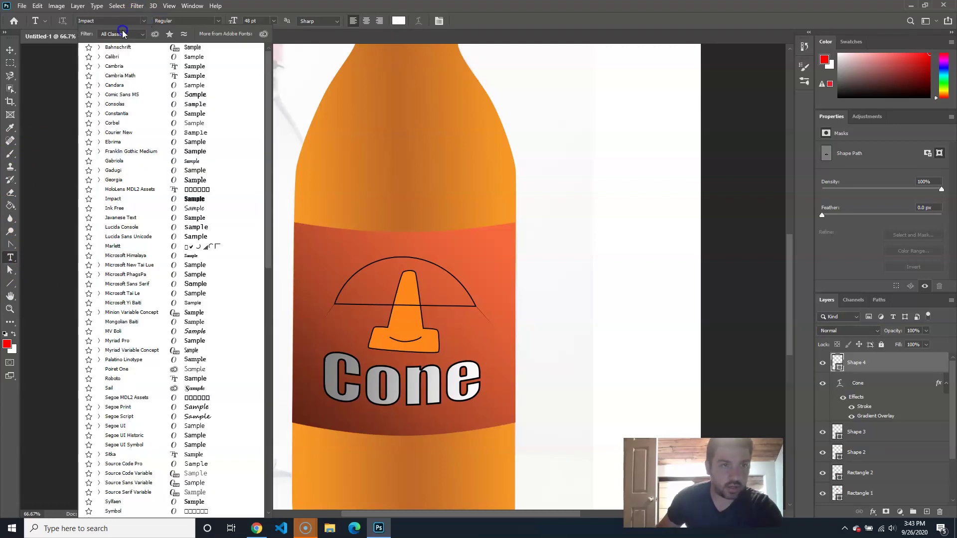
pyautogui.write('arial')
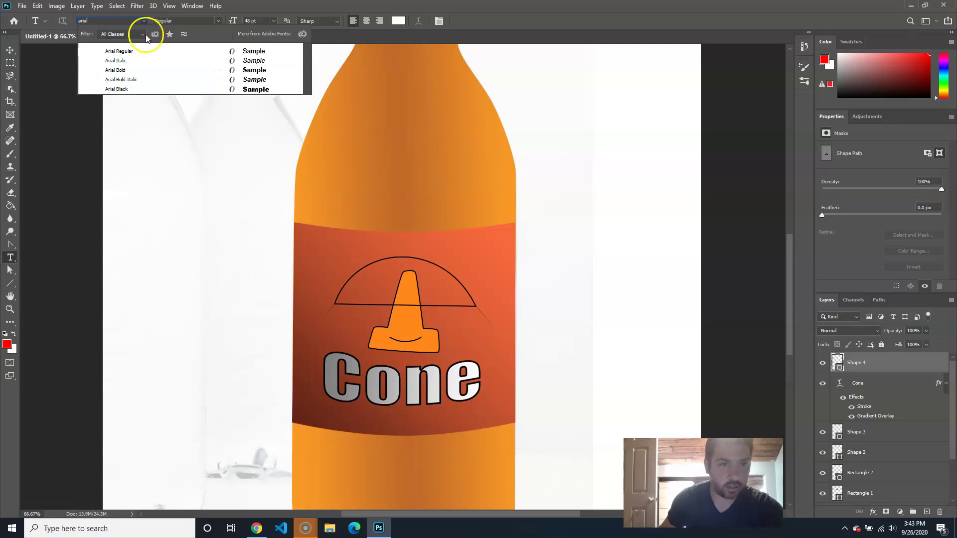
pyautogui.click(130, 51)
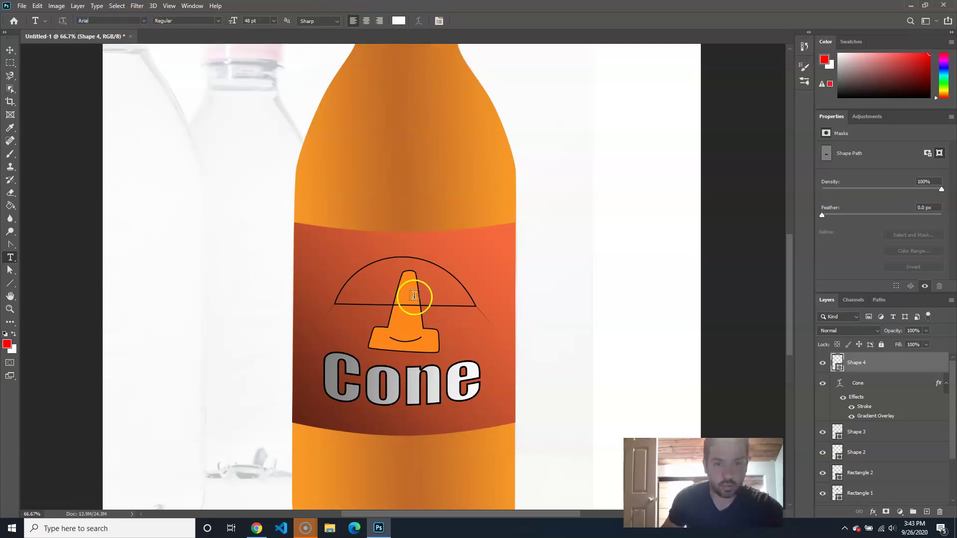
# - Make the arc path active and zoom in on the arc and cone
pyautogui.click(868, 435)
pyautogui.click(866, 368)
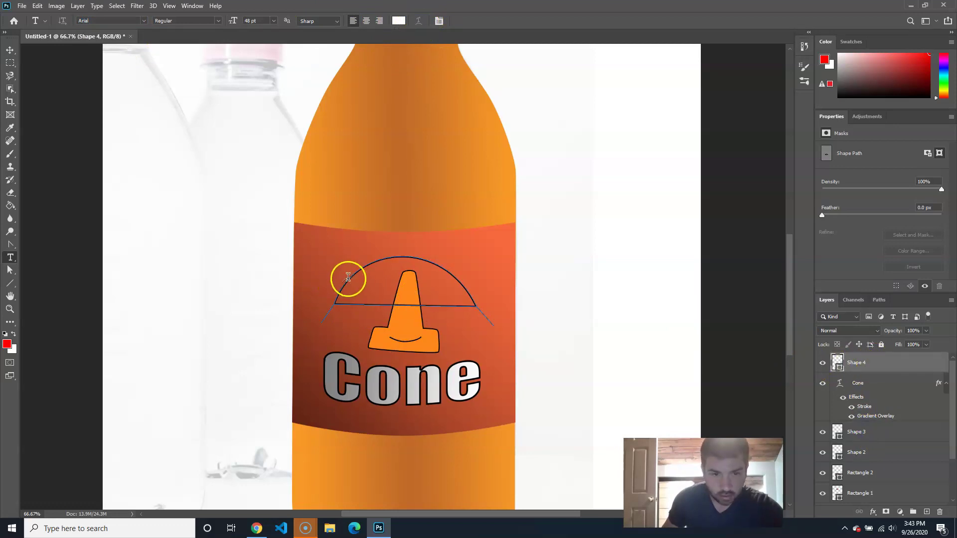
pyautogui.hotkey('ctrl', '+')
pyautogui.hotkey('ctrl', '+')
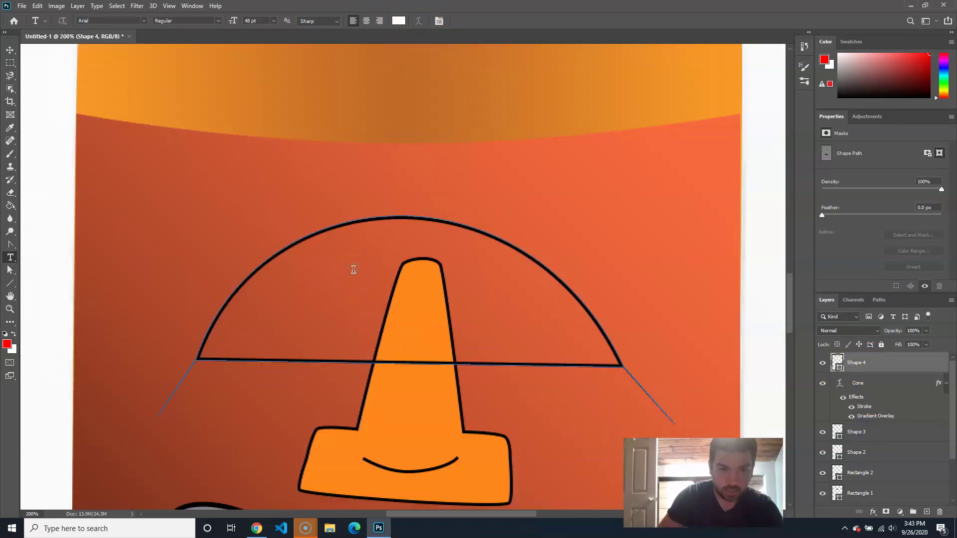
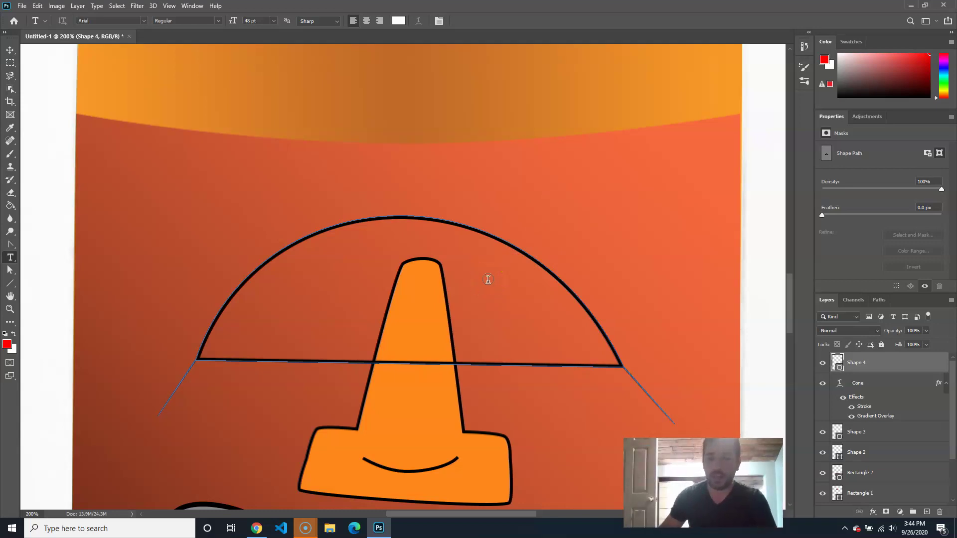
# - Discard a mistaken test text box typed inside the arc shape
pyautogui.click(337, 274)
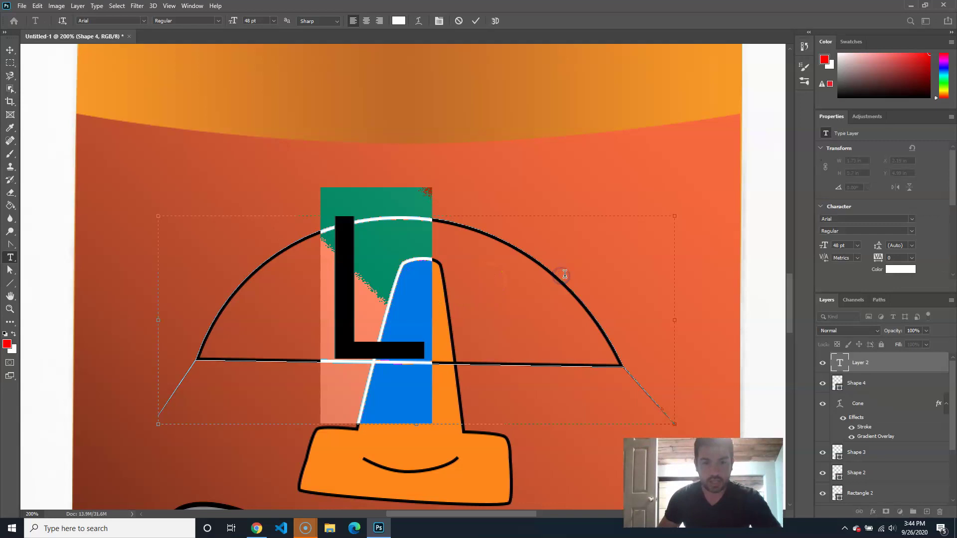
pyautogui.write('fj')
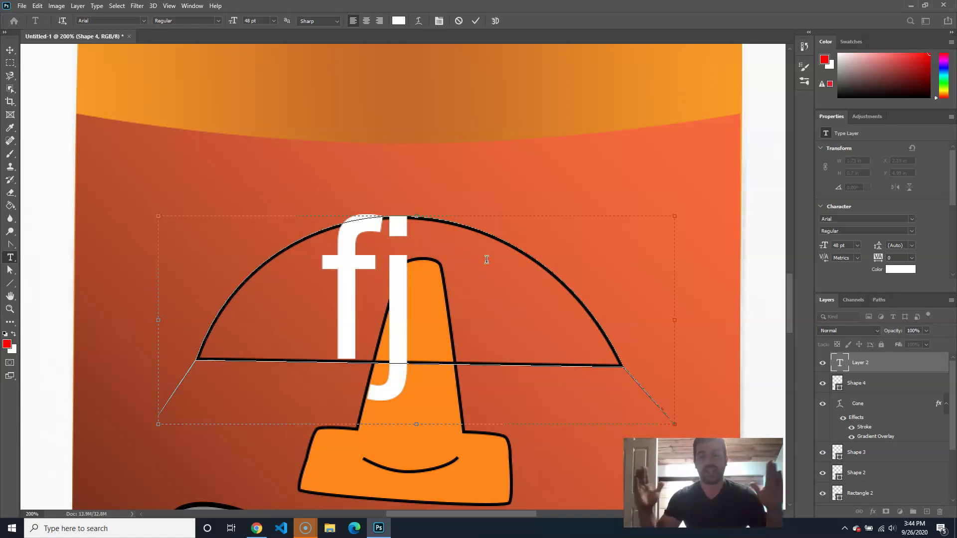
pyautogui.hotkey('ctrl', 'a')
pyautogui.write('L')
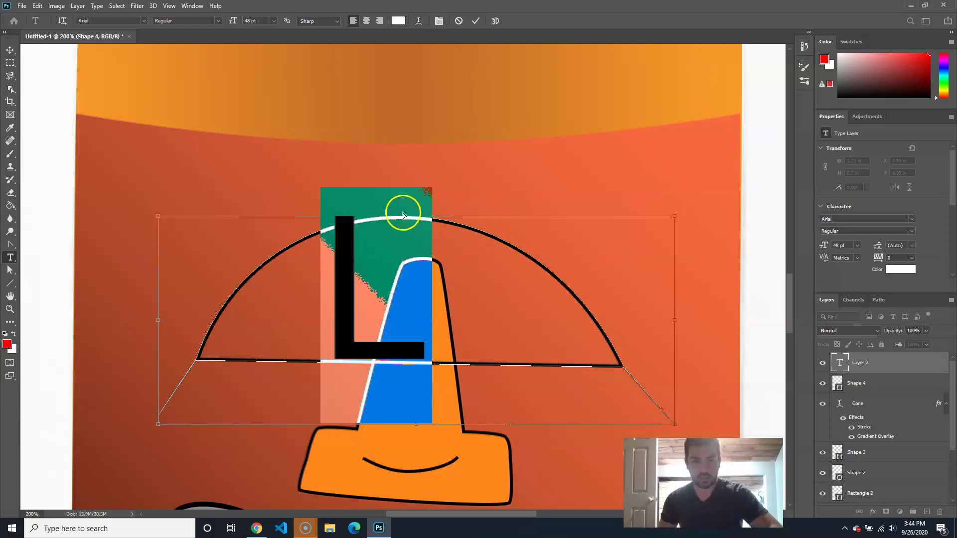
pyautogui.click(10, 49)
pyautogui.click(488, 260)
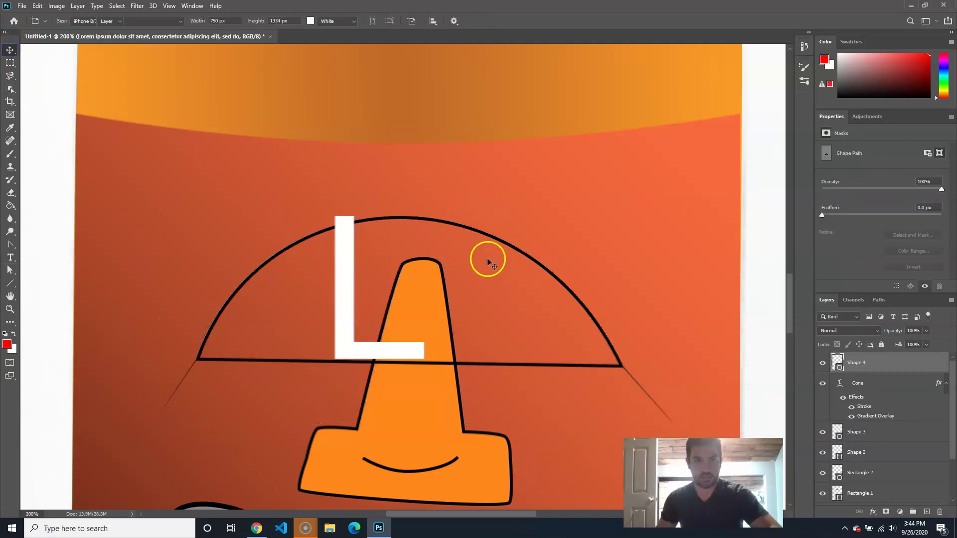
pyautogui.click(488, 259)
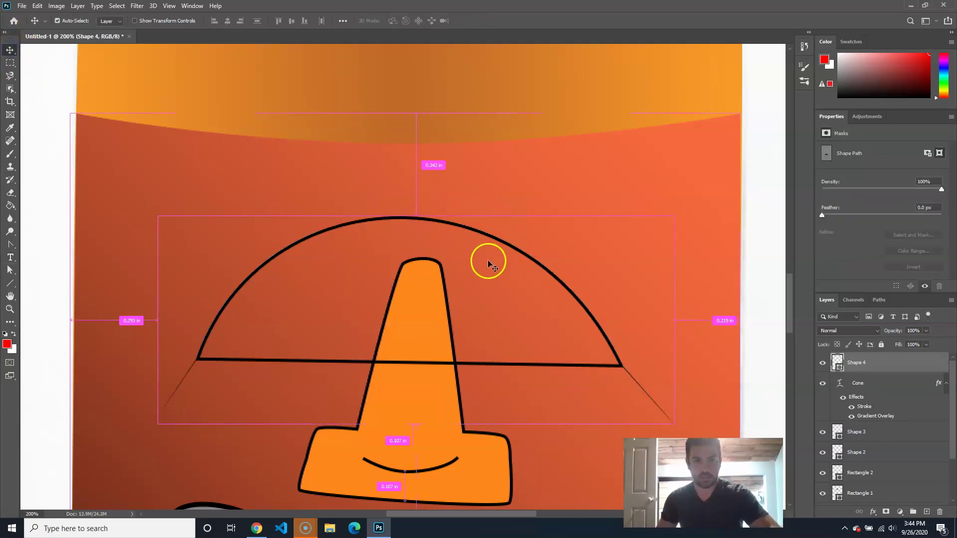
pyautogui.click(10, 257)
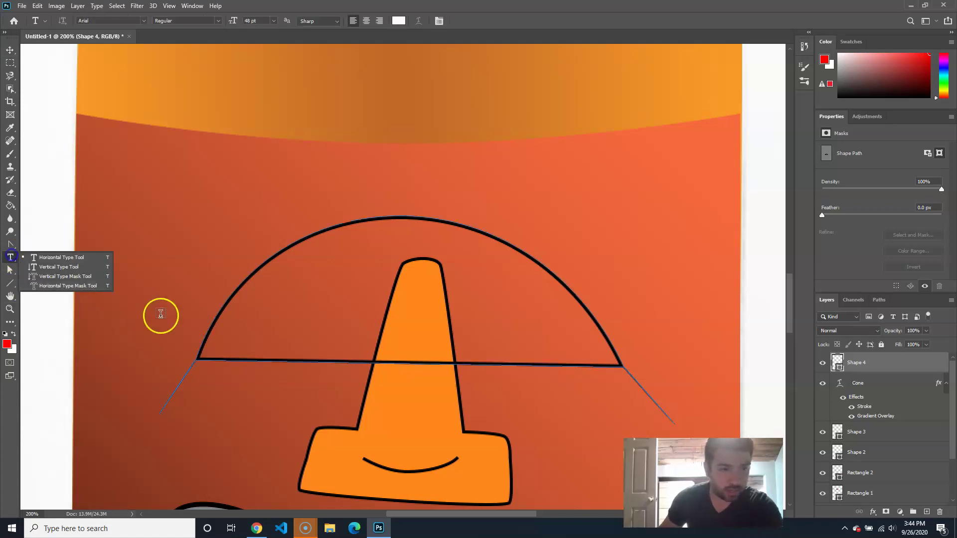
# - Start type on the arc path, set the type size to 12 pt, and clear the placeholder text
pyautogui.click(200, 351)
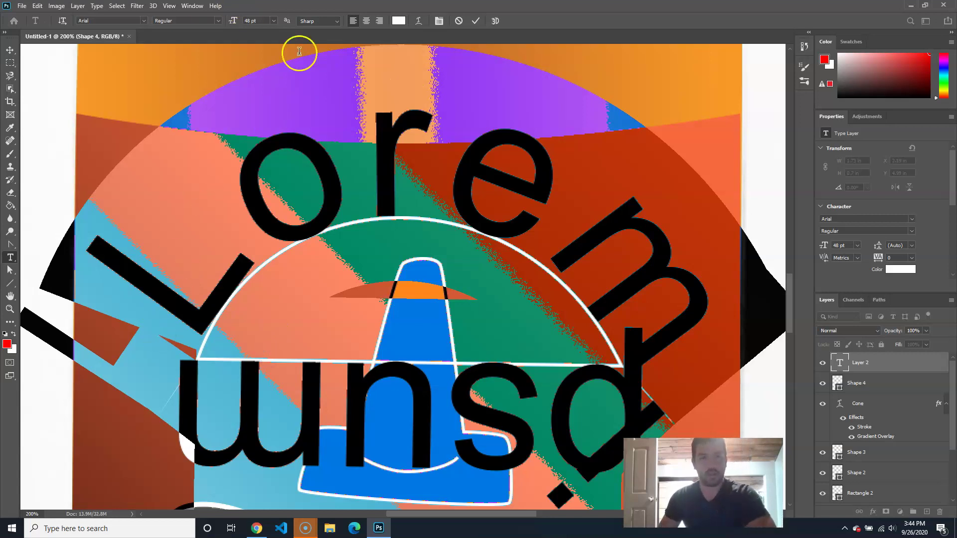
pyautogui.click(255, 20)
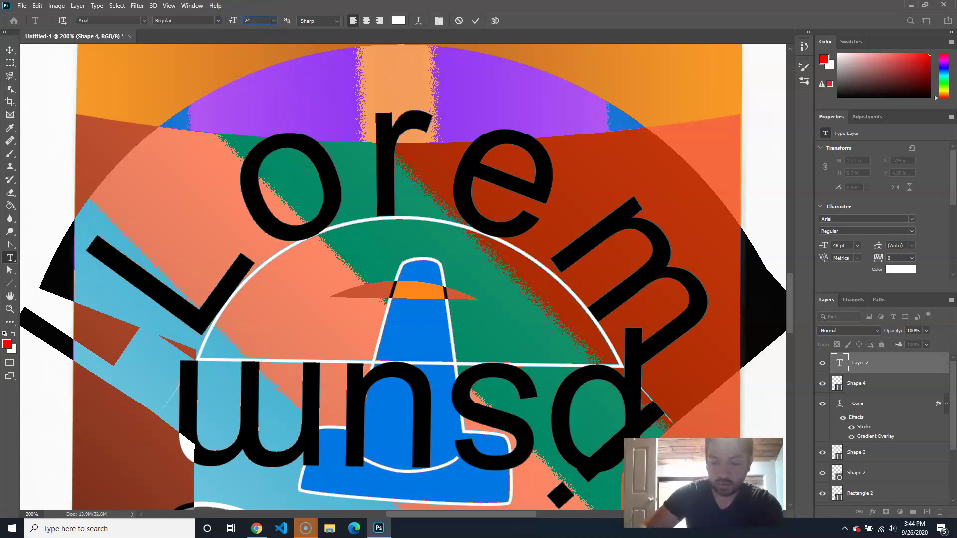
pyautogui.write('24')
pyautogui.press('Return')
pyautogui.click(258, 21)
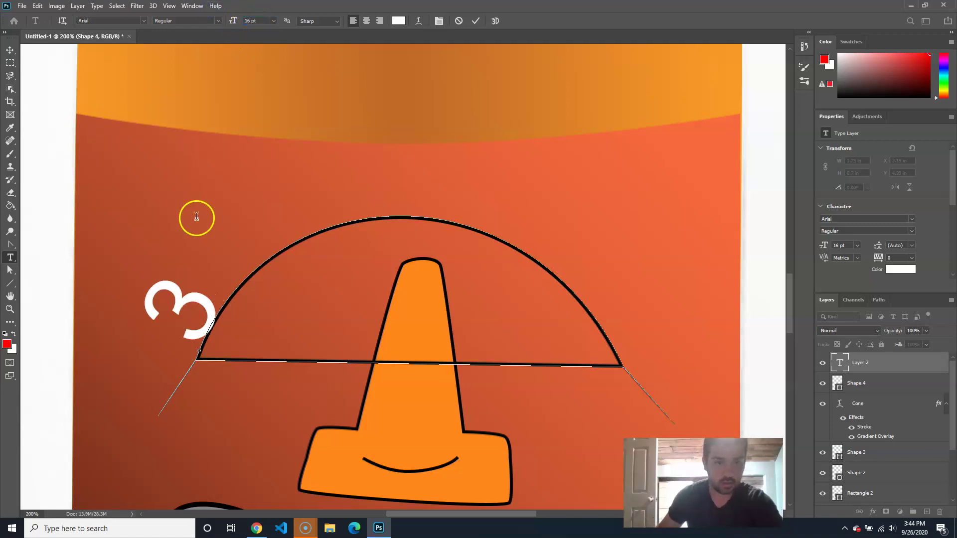
pyautogui.doubleClick(213, 302)
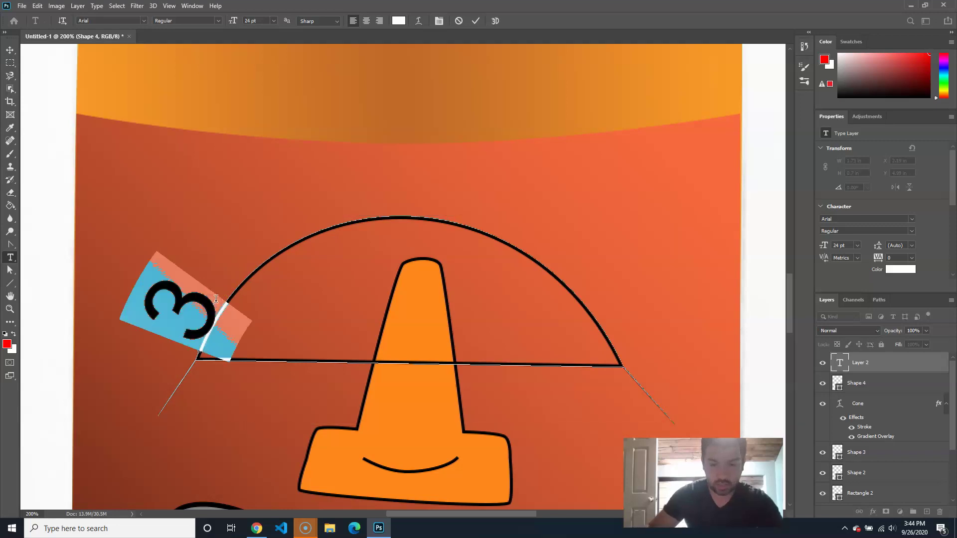
pyautogui.write('Tha')
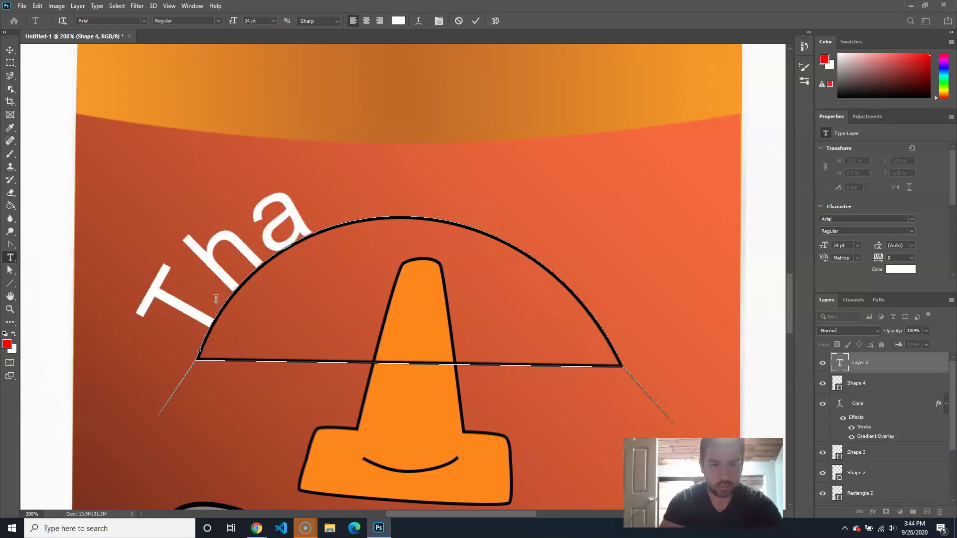
pyautogui.press('BackSpace')
pyautogui.press('BackSpace')
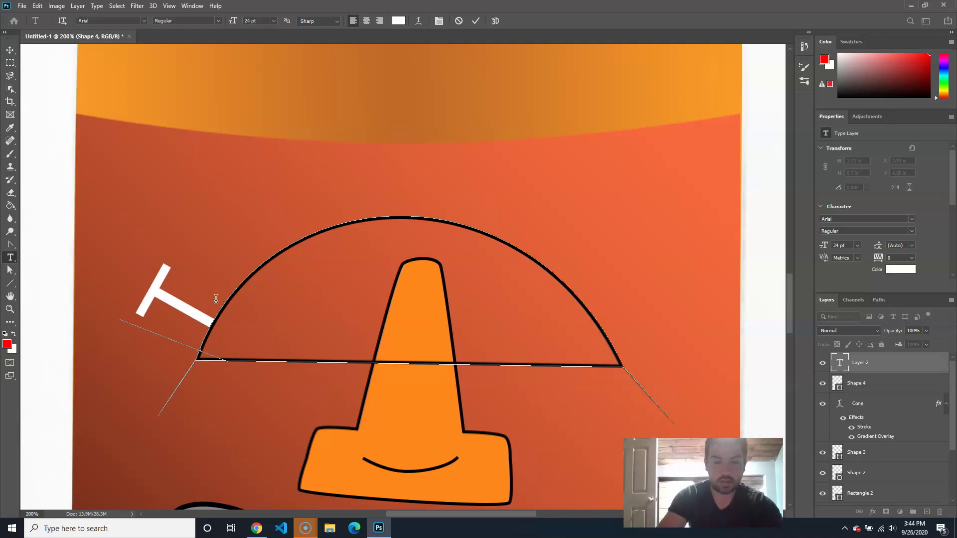
pyautogui.press('BackSpace')
pyautogui.click(147, 165)
pyautogui.moveTo(250, 20); pyautogui.dragTo(265, 19)
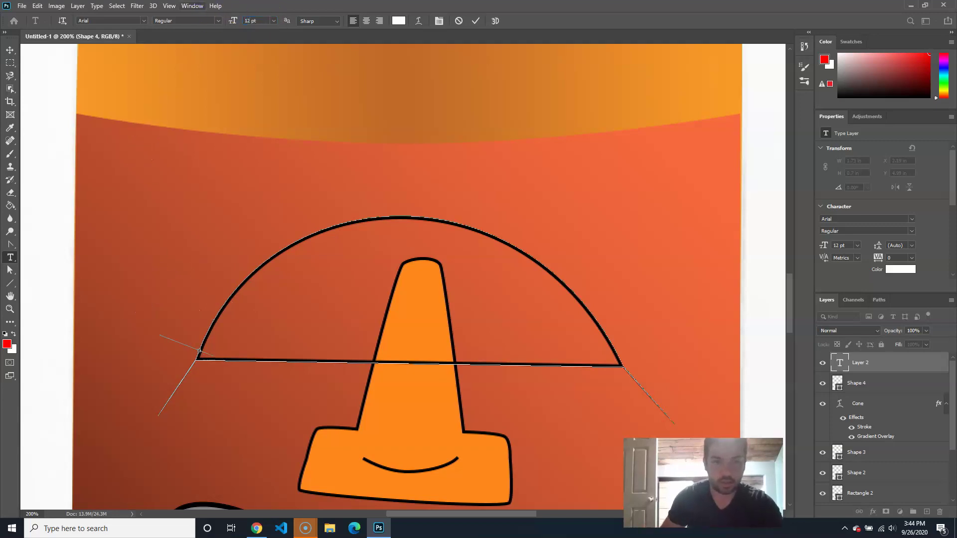
# - Type 'Taste the Traffic' along the arc from its left end and commit it
pyautogui.click(194, 339)
pyautogui.click(245, 305)
pyautogui.write('T')
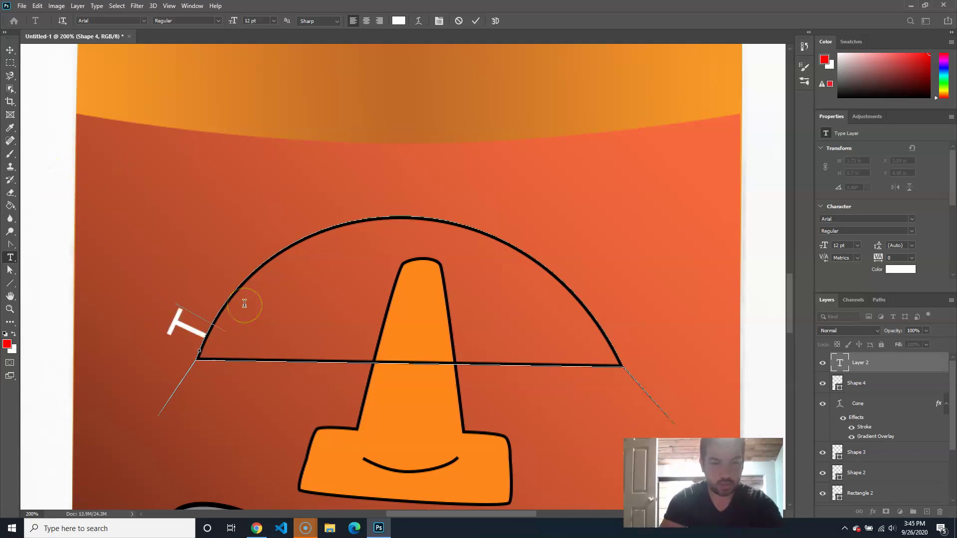
pyautogui.write('aste')
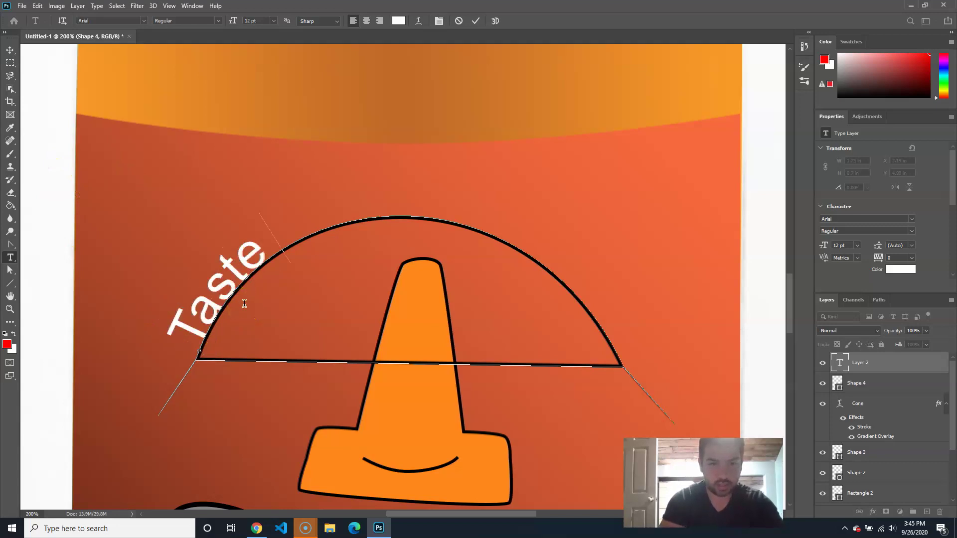
pyautogui.write(' the')
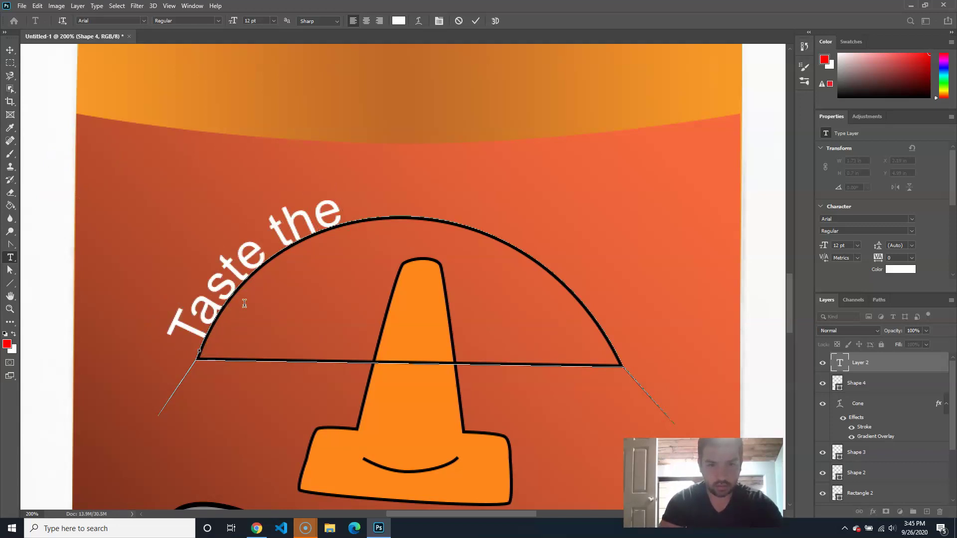
pyautogui.write(' cone')
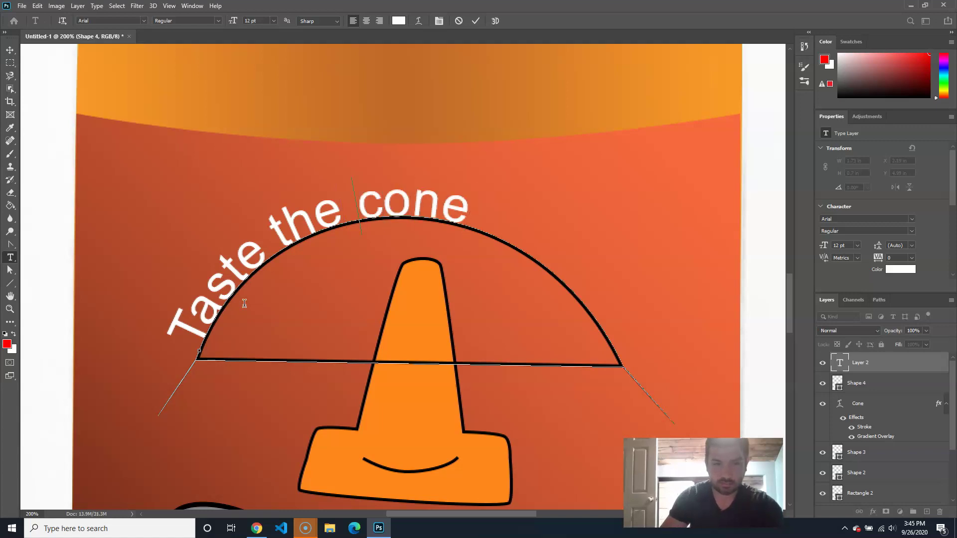
pyautogui.press('Delete')
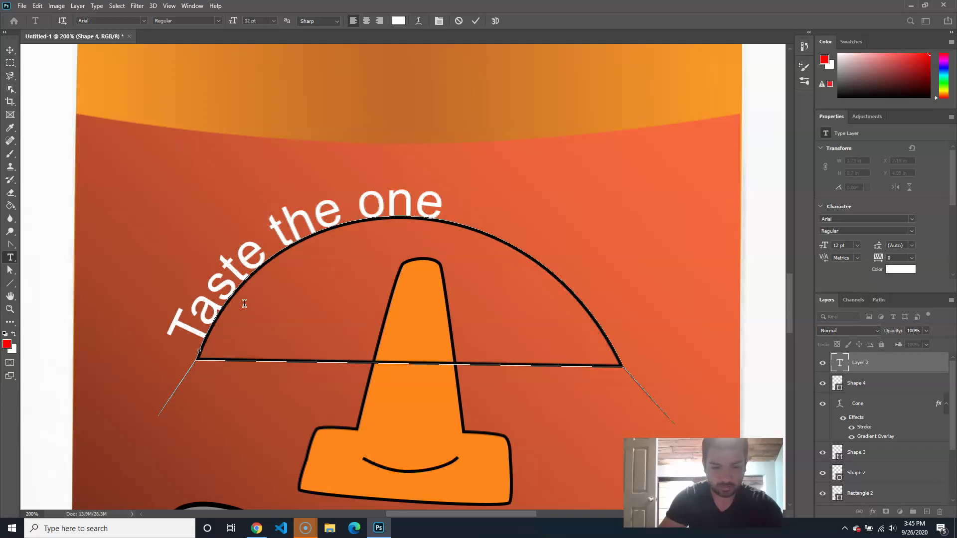
pyautogui.press('BackSpace')
pyautogui.press('BackSpace')
pyautogui.press('BackSpace')
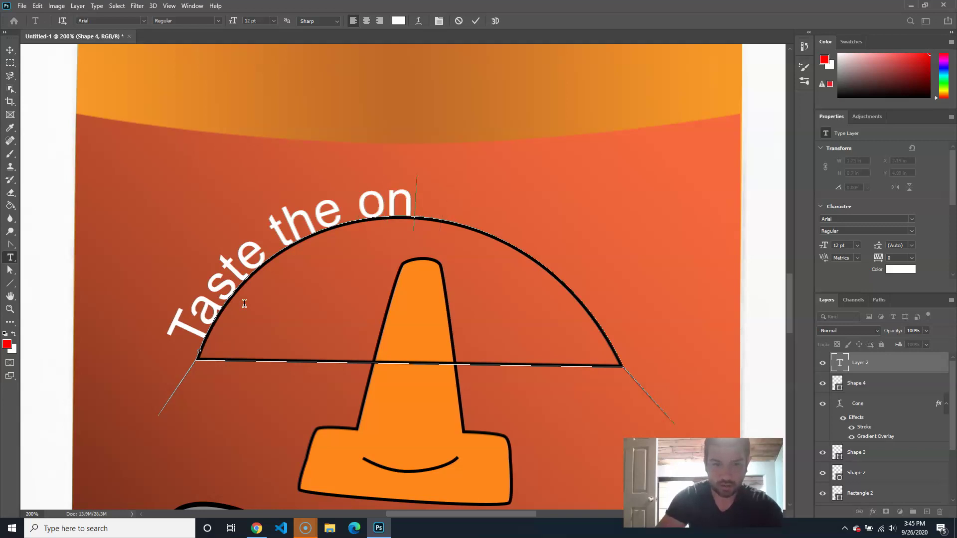
pyautogui.write('Traffic')
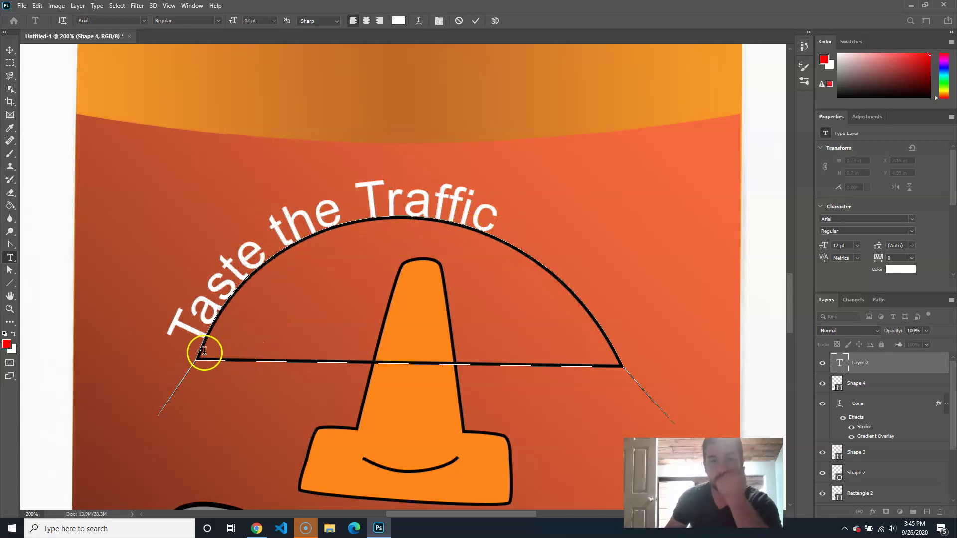
pyautogui.click(13, 54)
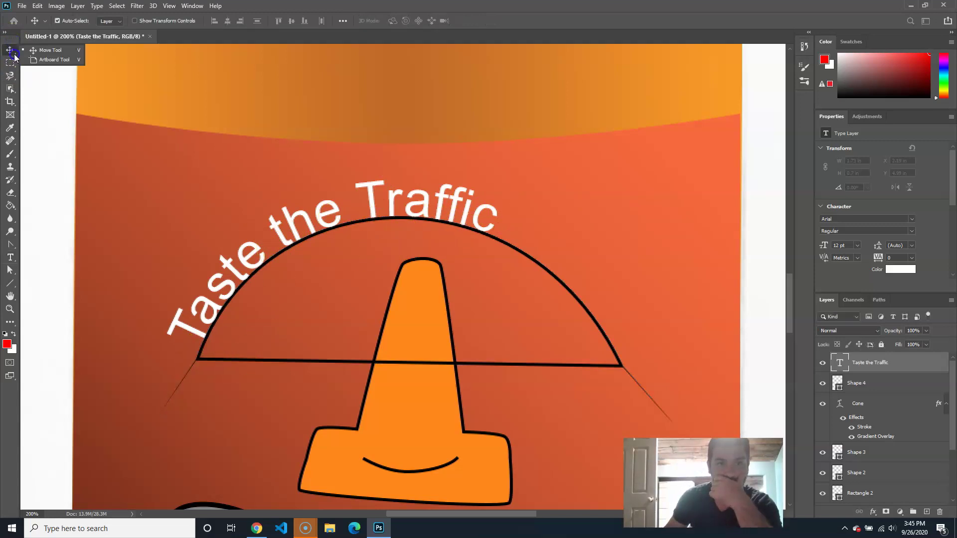
# - With Direct Selection, slide the text's start point along the arc until it centres over the cone
pyautogui.click(437, 209)
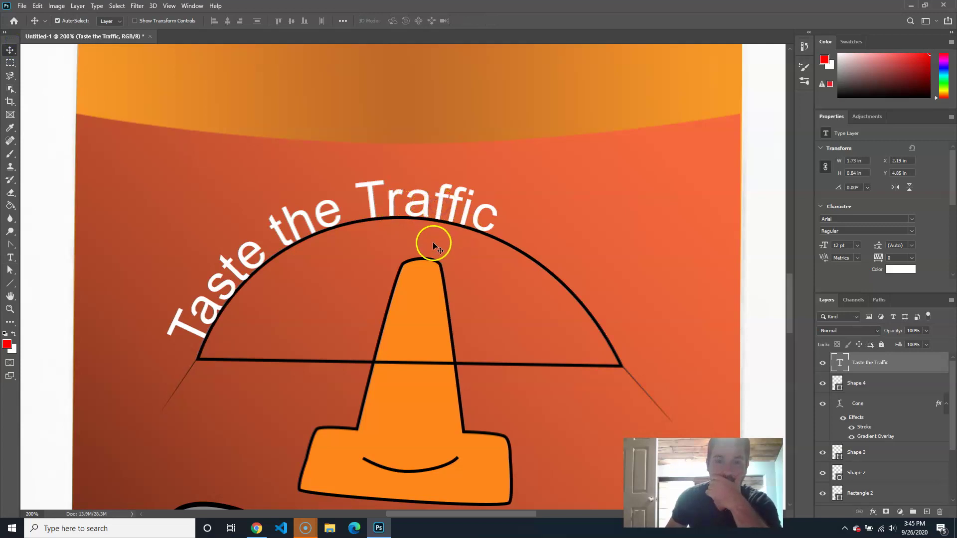
pyautogui.click(10, 270)
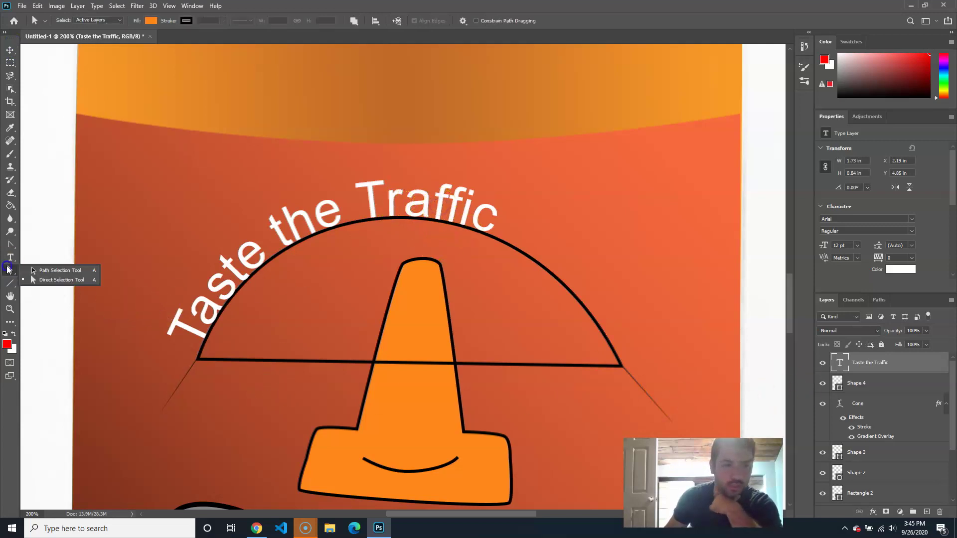
pyautogui.click(63, 280)
pyautogui.moveTo(204, 330); pyautogui.dragTo(207, 360)
pyautogui.moveTo(214, 316)
pyautogui.mouseDown()
pyautogui.moveTo(201, 349)
pyautogui.moveTo(223, 303)
pyautogui.mouseUp()
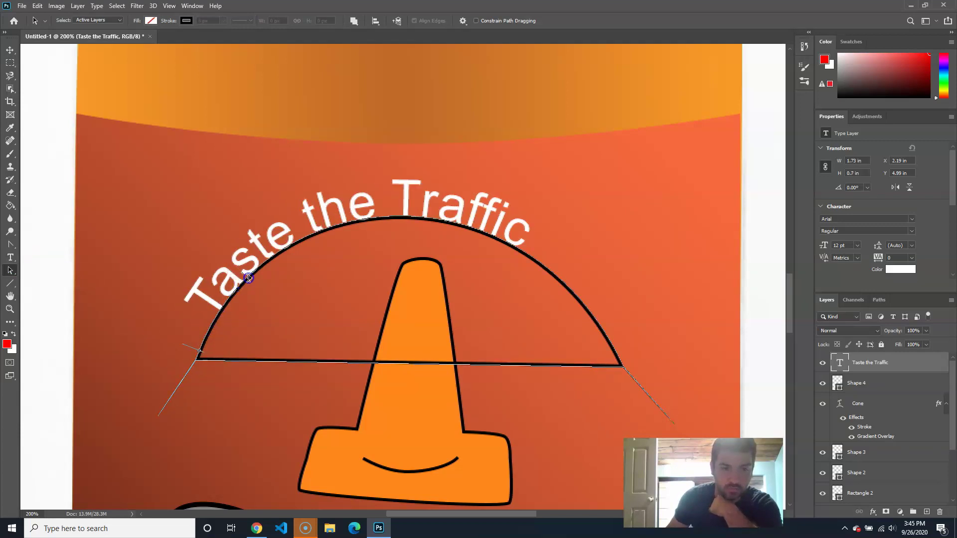
pyautogui.moveTo(280, 257)
pyautogui.mouseDown()
pyautogui.moveTo(282, 267)
pyautogui.moveTo(255, 274)
pyautogui.moveTo(240, 292)
pyautogui.moveTo(250, 272)
pyautogui.mouseUp()
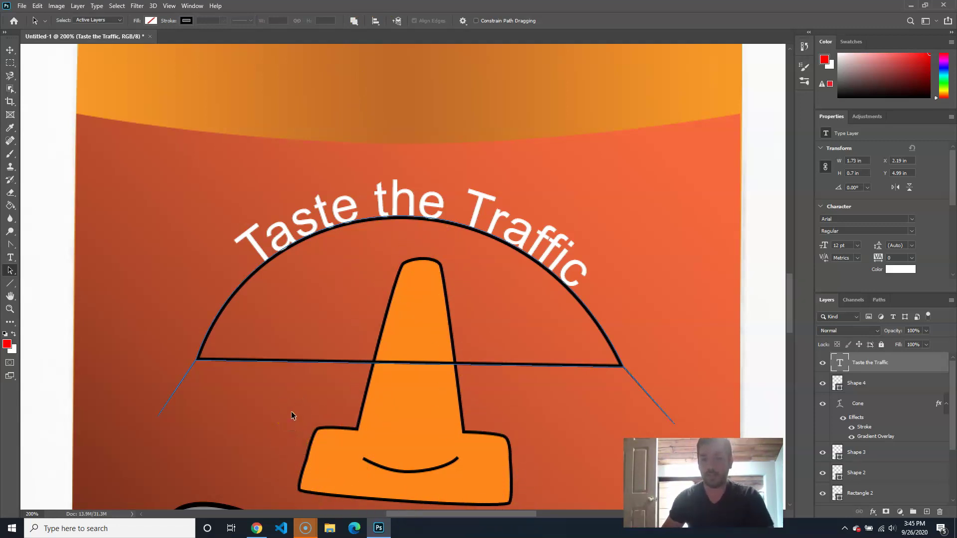
# - Lock Shape 4's position and set its opacity to 0%
pyautogui.click(864, 382)
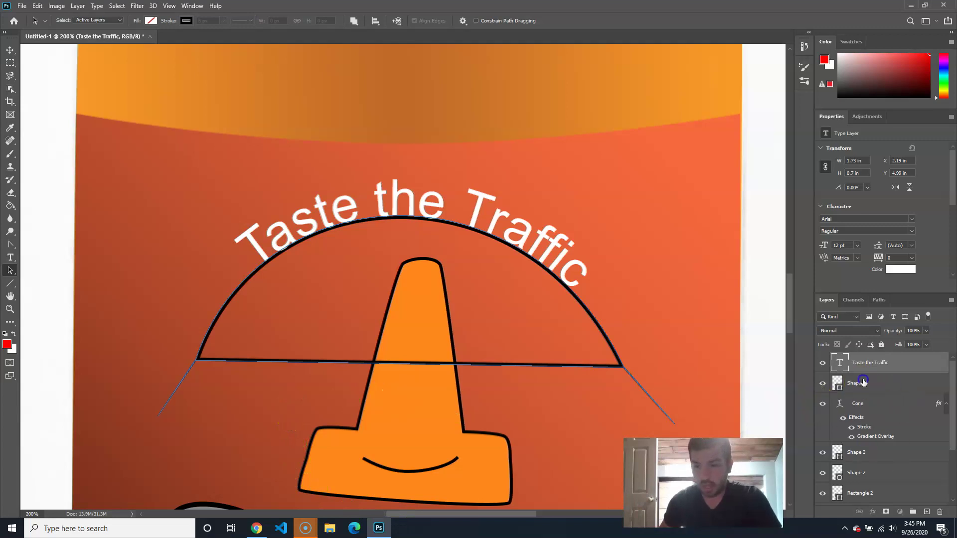
pyautogui.click(926, 330)
pyautogui.click(860, 344)
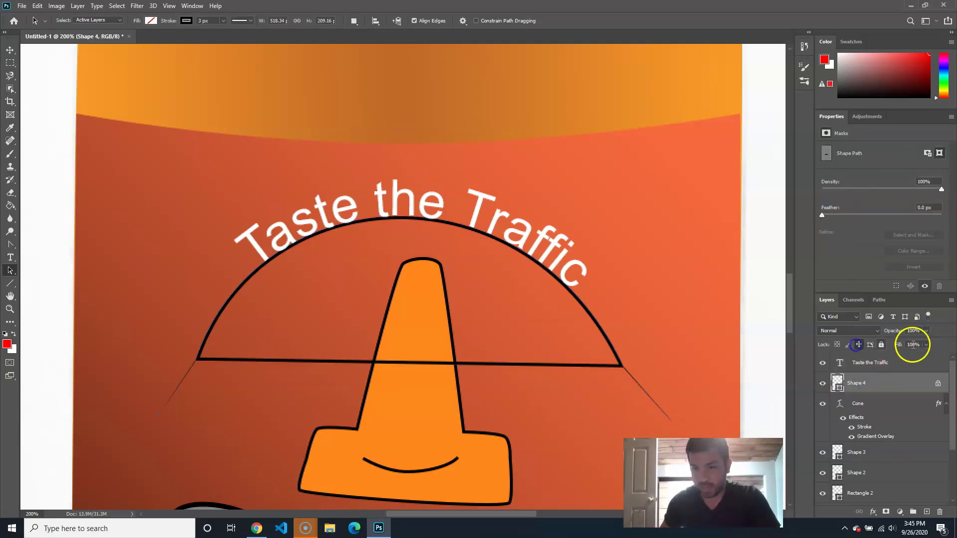
pyautogui.moveTo(880, 341); pyautogui.dragTo(880, 342)
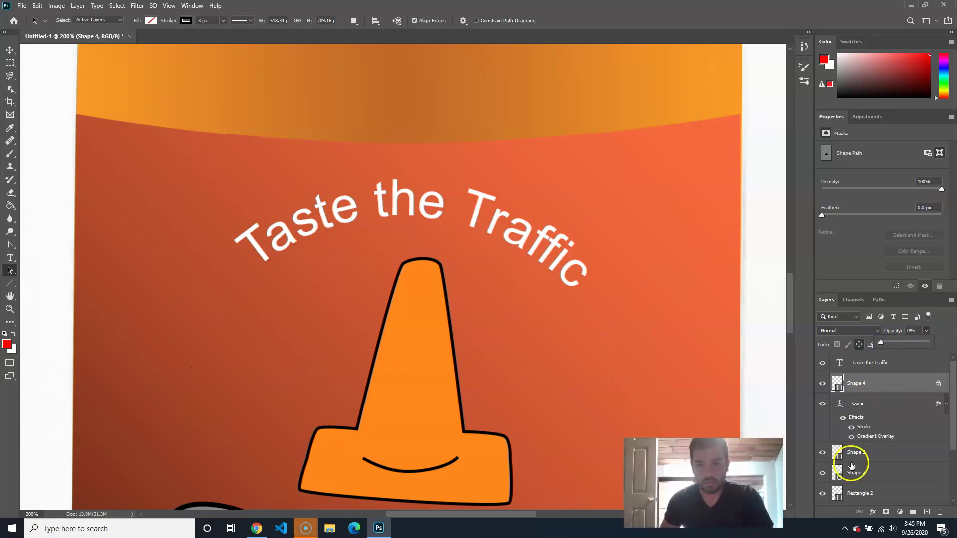
pyautogui.moveTo(881, 342); pyautogui.dragTo(867, 411)
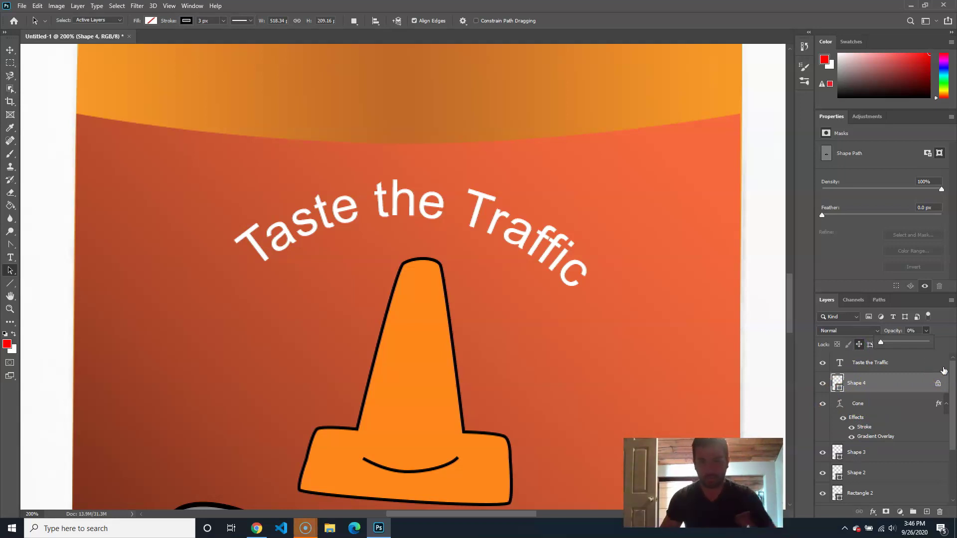
pyautogui.click(876, 364)
# - Add a 100% opacity drop shadow with 3 px size to the curved text
pyautogui.click(873, 512)
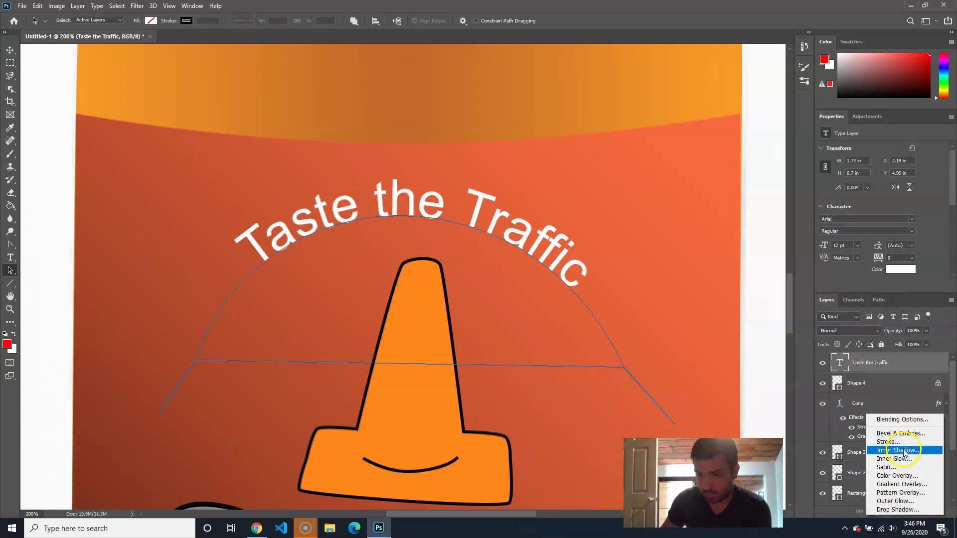
pyautogui.click(901, 512)
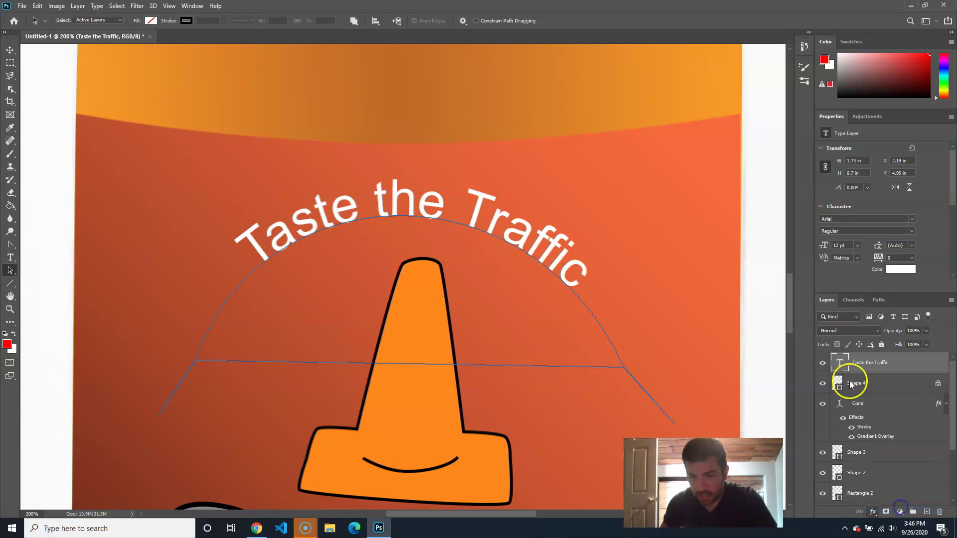
pyautogui.moveTo(524, 81); pyautogui.dragTo(702, 56)
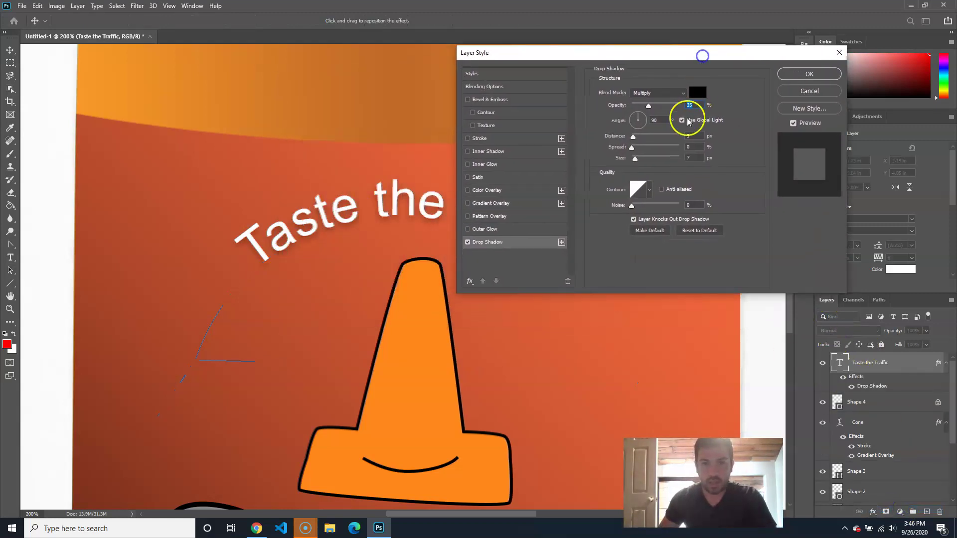
pyautogui.moveTo(659, 107); pyautogui.dragTo(672, 107)
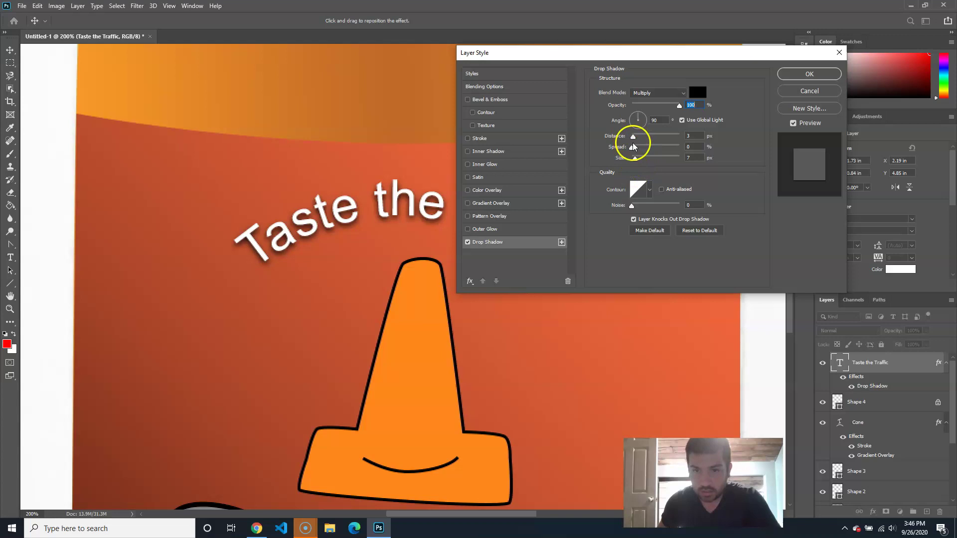
pyautogui.moveTo(636, 158); pyautogui.dragTo(633, 159)
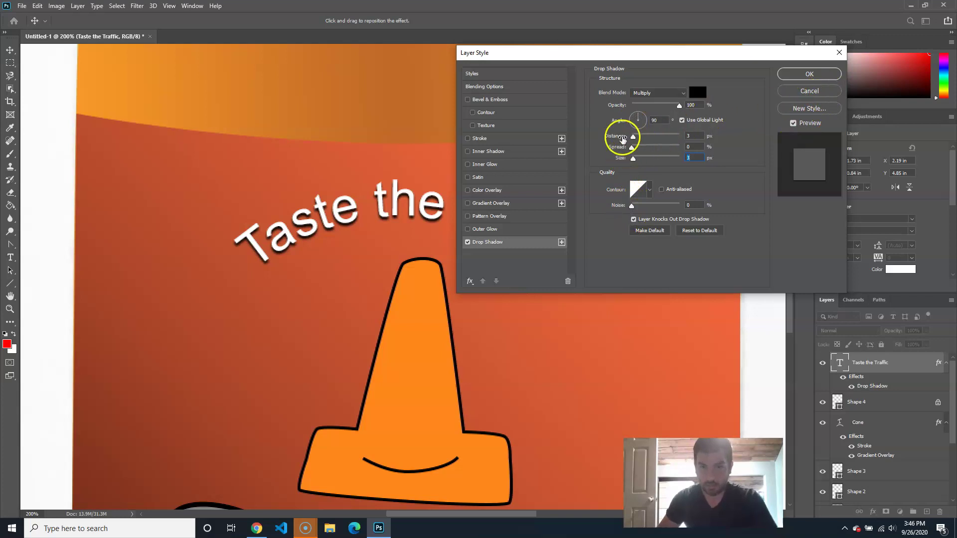
pyautogui.moveTo(633, 137); pyautogui.dragTo(636, 141)
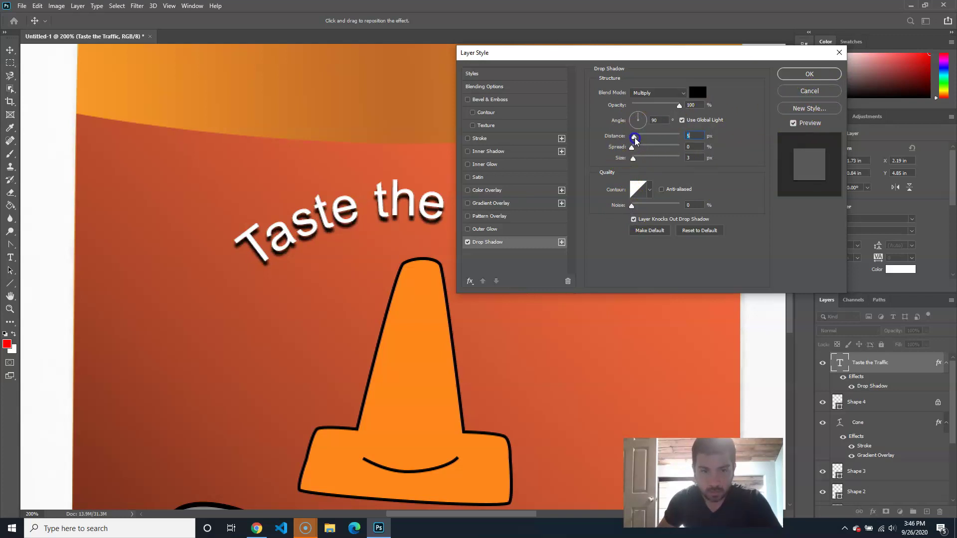
pyautogui.click(810, 73)
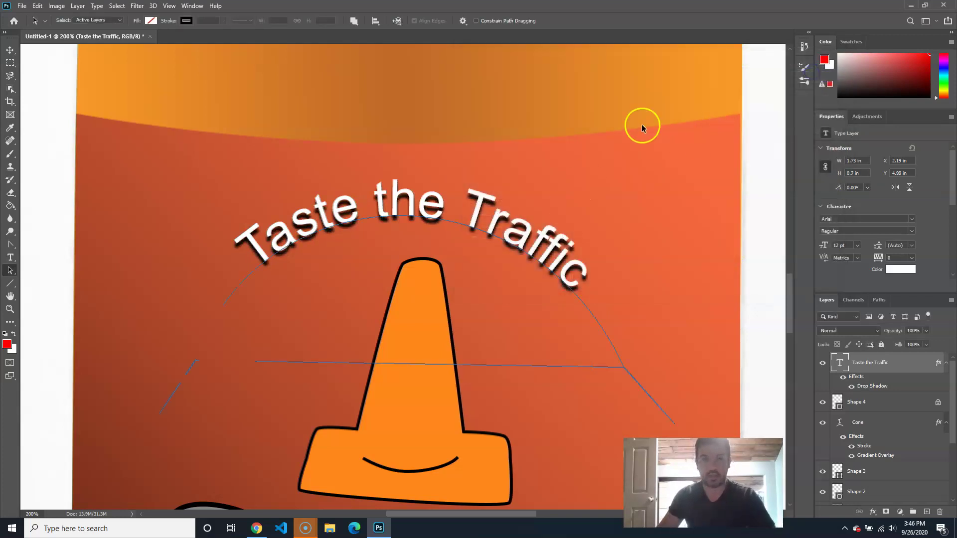
# - Hide Layer 1, the faded reference bottle photo, keeping the white Background visible
pyautogui.hotkey('ctrl', '-')
pyautogui.hotkey('ctrl', '-')
pyautogui.hotkey('ctrl', '-')
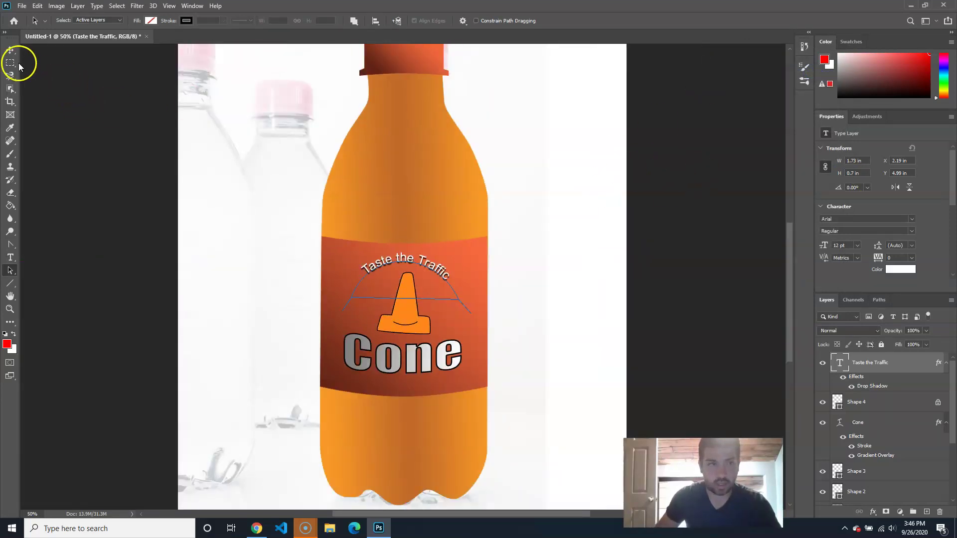
pyautogui.click(10, 50)
pyautogui.click(642, 218)
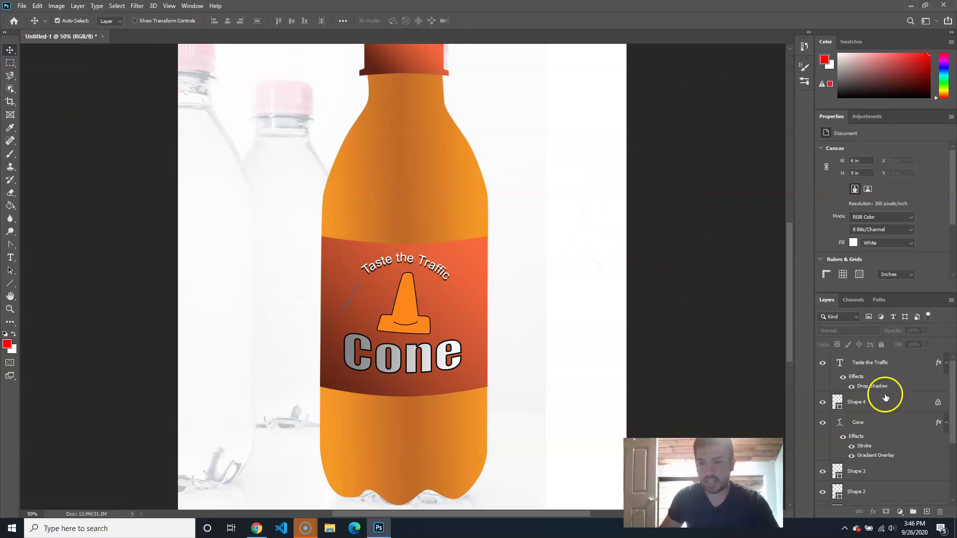
pyautogui.scroll(-5, 901, 408)
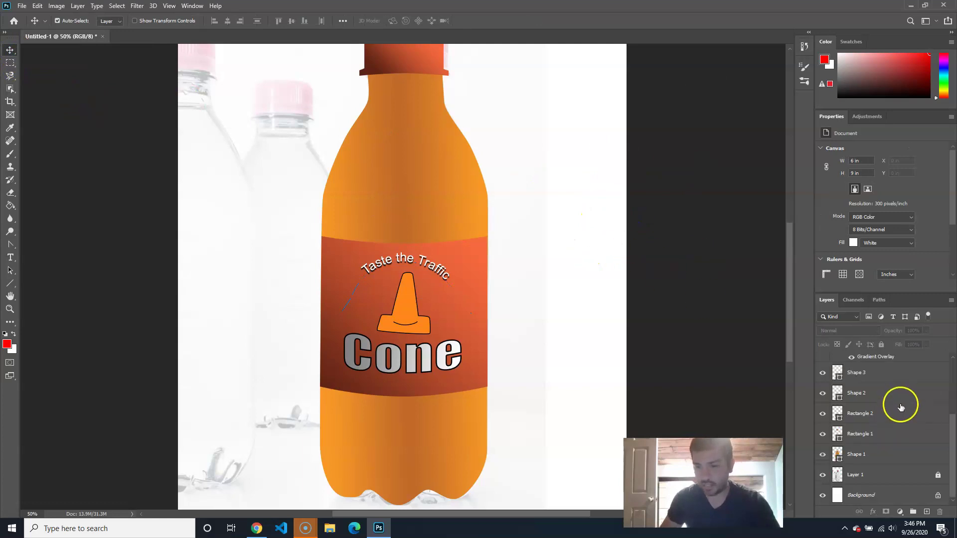
pyautogui.click(824, 498)
pyautogui.click(875, 473)
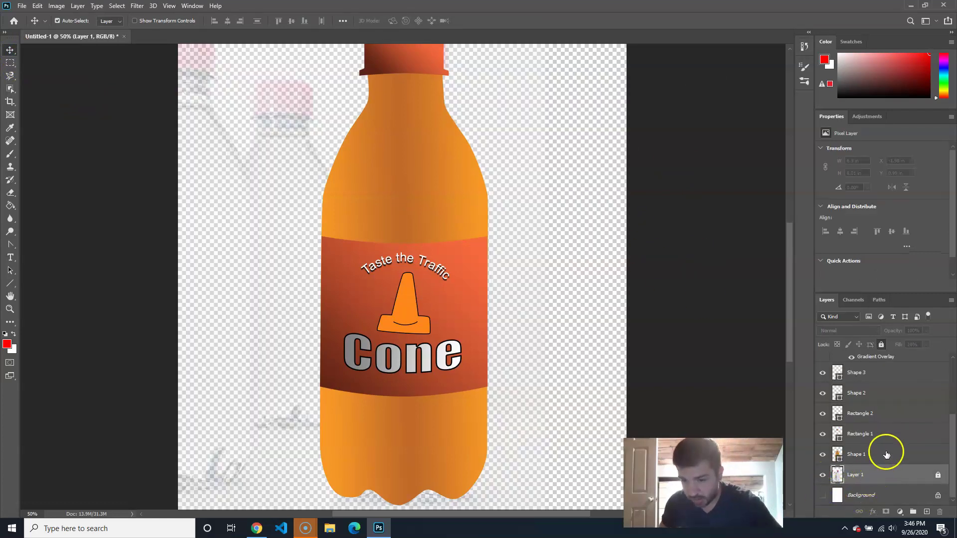
pyautogui.click(822, 476)
pyautogui.click(822, 478)
pyautogui.click(822, 478)
pyautogui.click(823, 495)
# - Duplicate Shape 1 and Rectangle 1 and move the copies below the originals
pyautogui.click(833, 457)
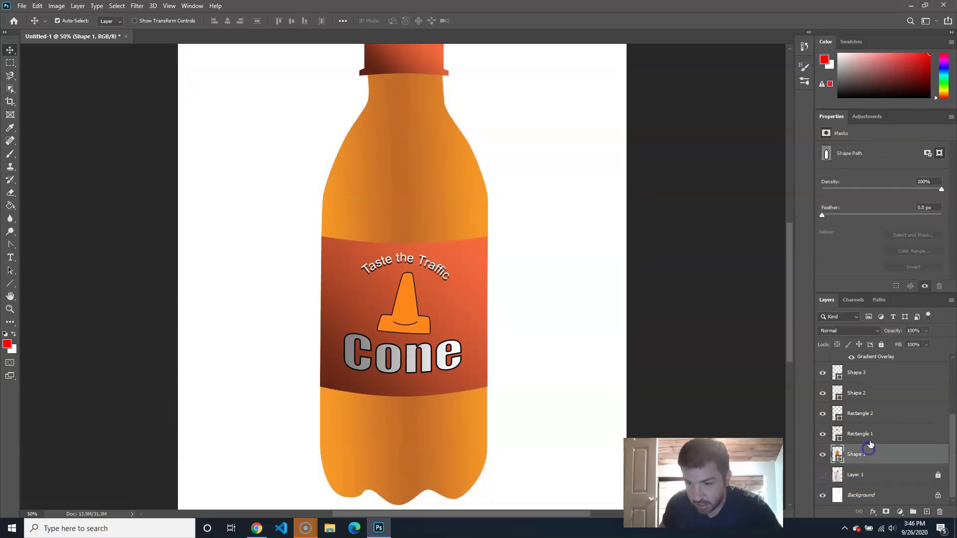
pyautogui.keyDown('ctrl'); pyautogui.click(876, 434); pyautogui.keyUp('ctrl')
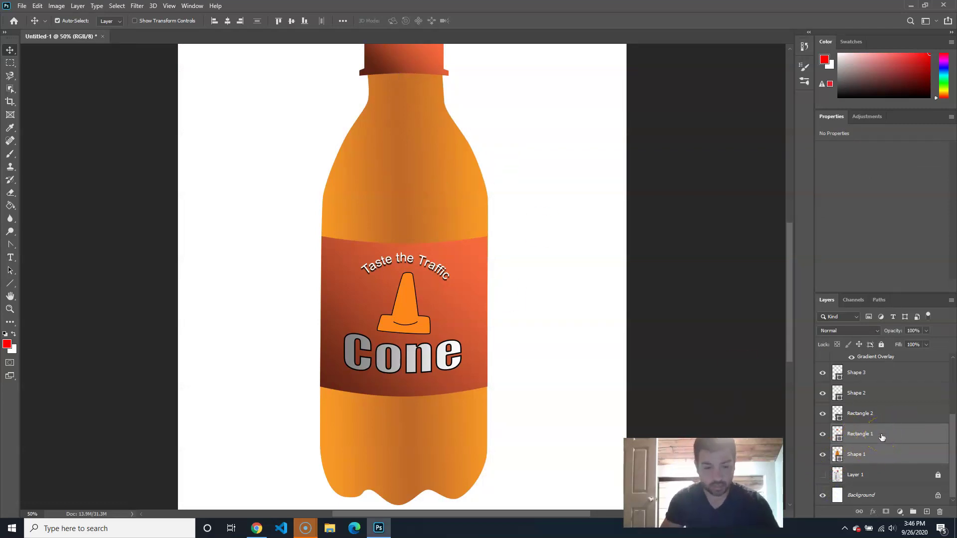
pyautogui.hotkey('ctrl', 'j')
pyautogui.moveTo(882, 437); pyautogui.dragTo(876, 455)
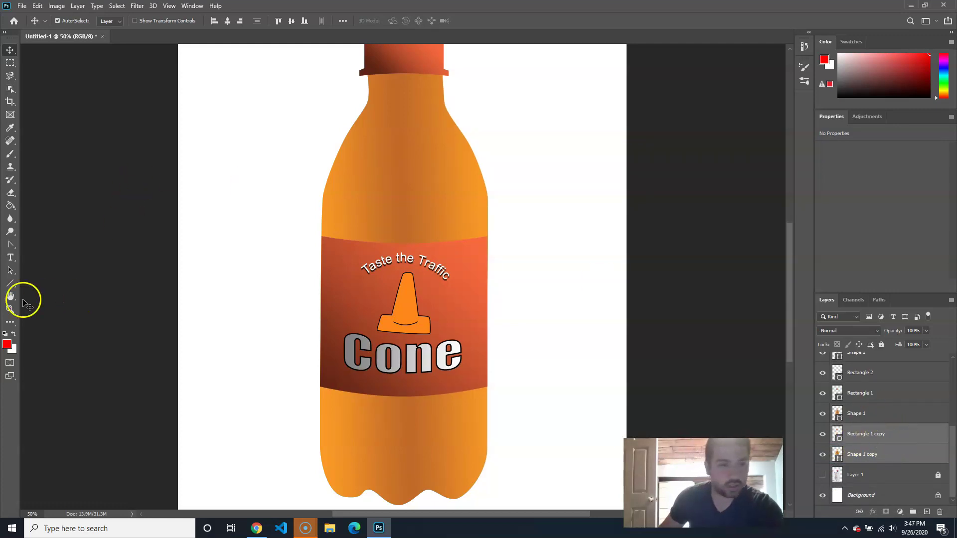
pyautogui.click(10, 283)
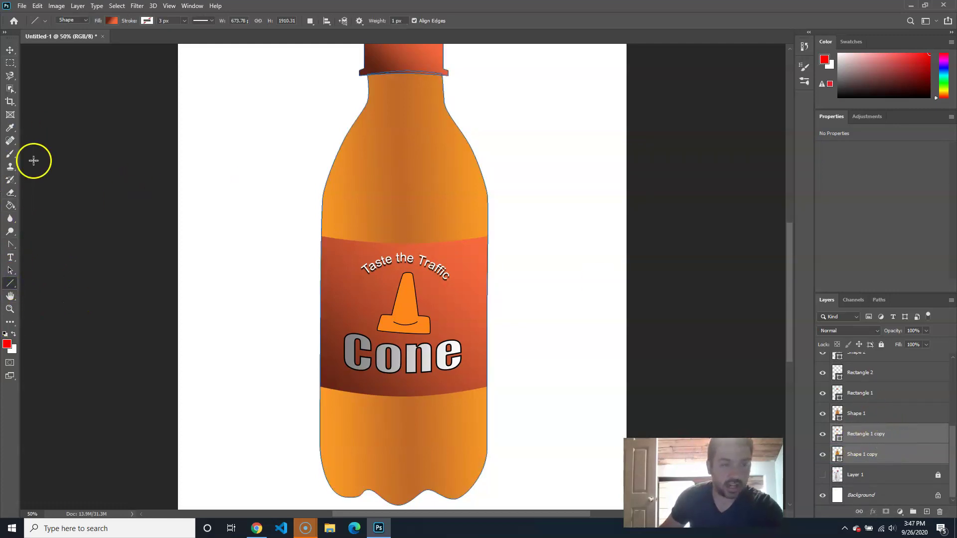
# - Fill the copies with the Basics black-white gradient, changing its right stop to 000000 black
pyautogui.click(111, 22)
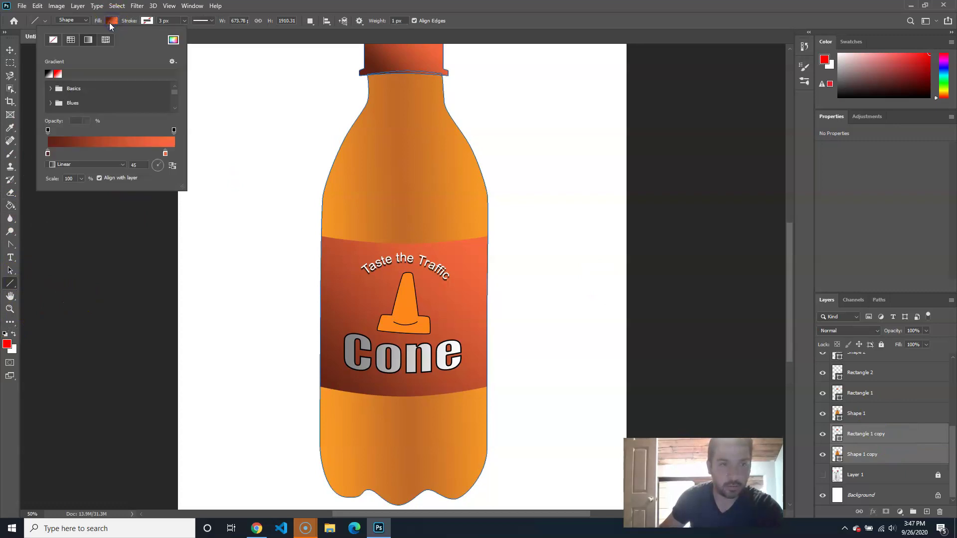
pyautogui.click(51, 88)
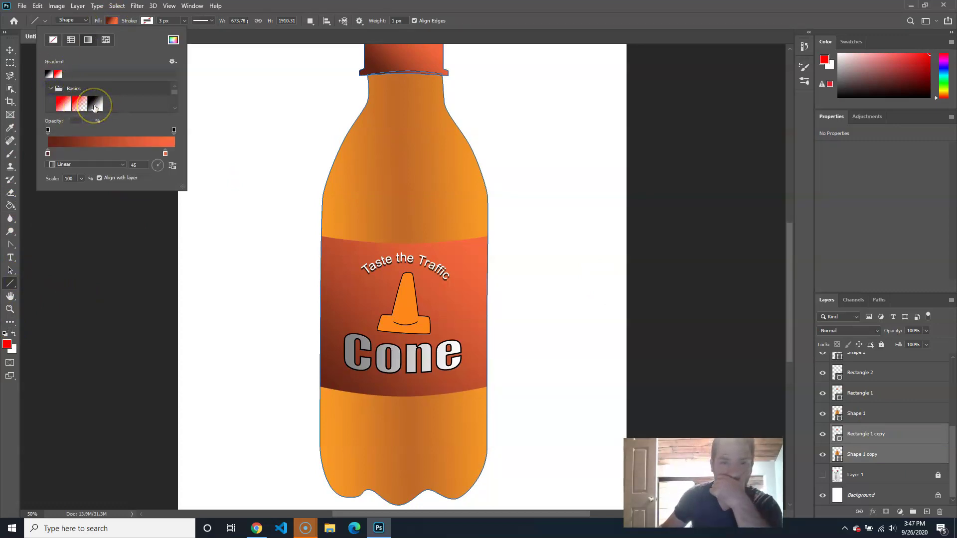
pyautogui.click(94, 107)
pyautogui.click(68, 136)
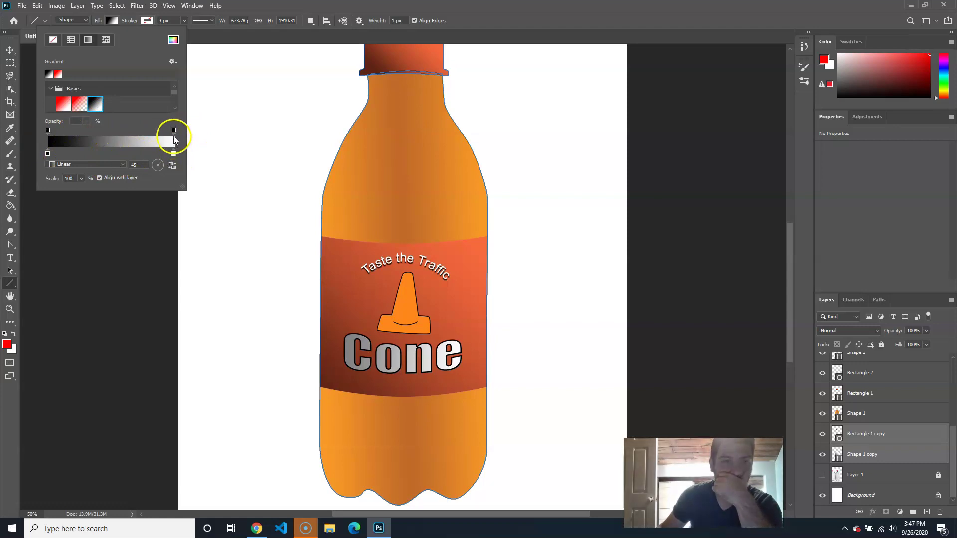
pyautogui.doubleClick(174, 155)
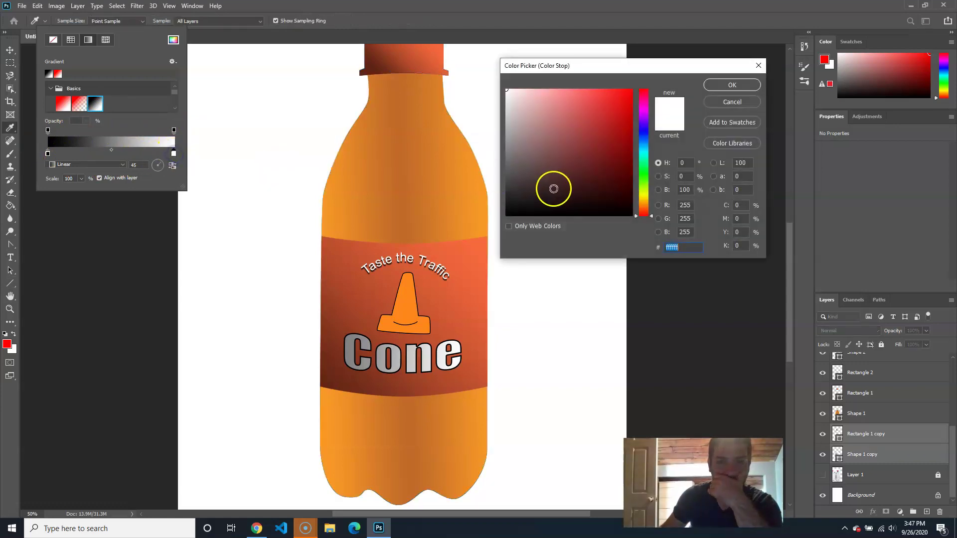
pyautogui.moveTo(551, 188); pyautogui.dragTo(469, 230)
pyautogui.click(742, 96)
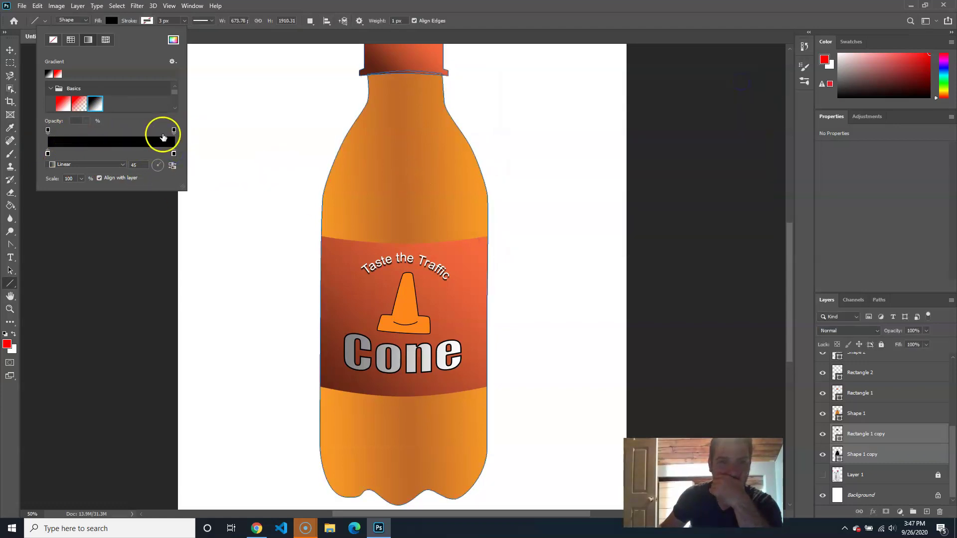
pyautogui.click(613, 15)
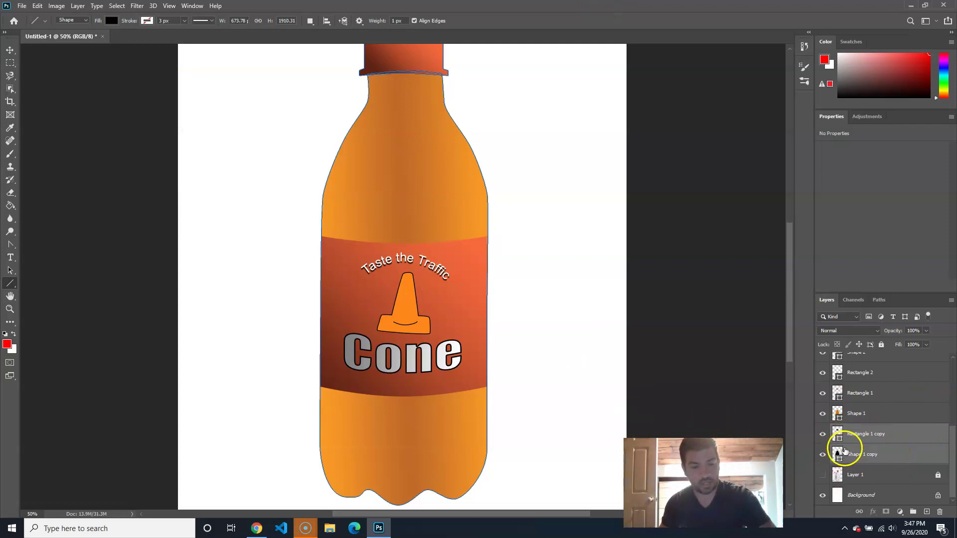
# - Free-transform the black copies, skewing and flattening them into a shadow left of the base
pyautogui.hotkey('ctrl', 't')
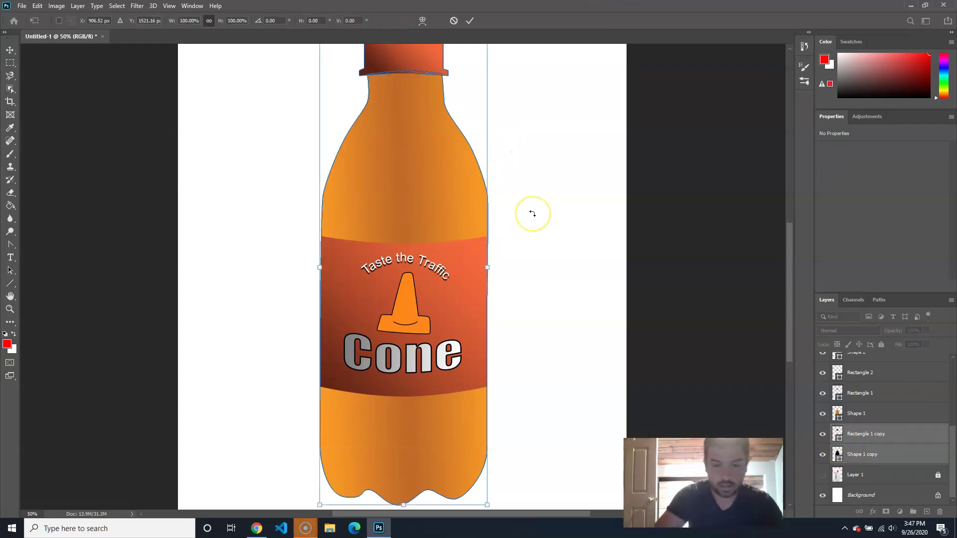
pyautogui.hotkey('ctrl', '-')
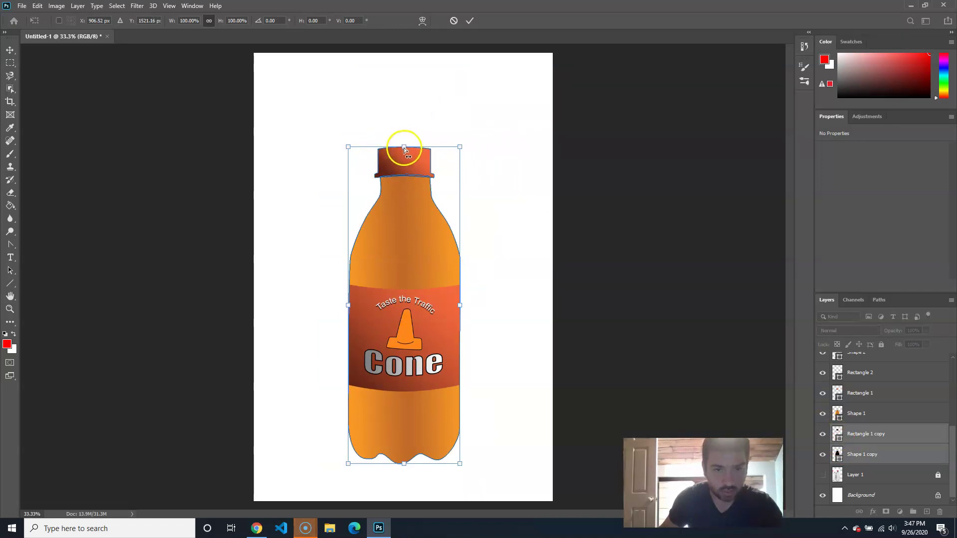
pyautogui.moveTo(404, 148); pyautogui.dragTo(274, 392)
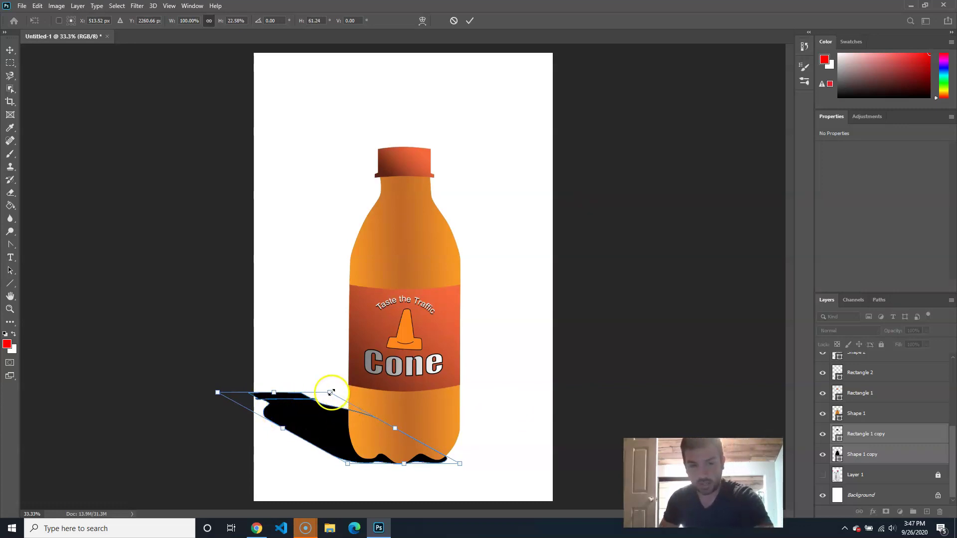
pyautogui.press('Return')
pyautogui.press('u')
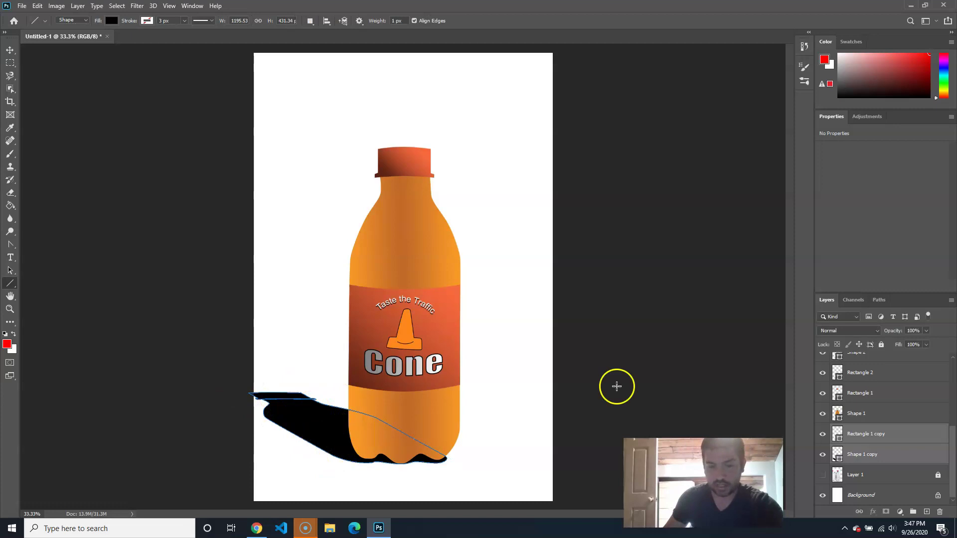
# - Lower the shadow gradient's right-hand opacity stop to 8% so it fades out
pyautogui.click(111, 20)
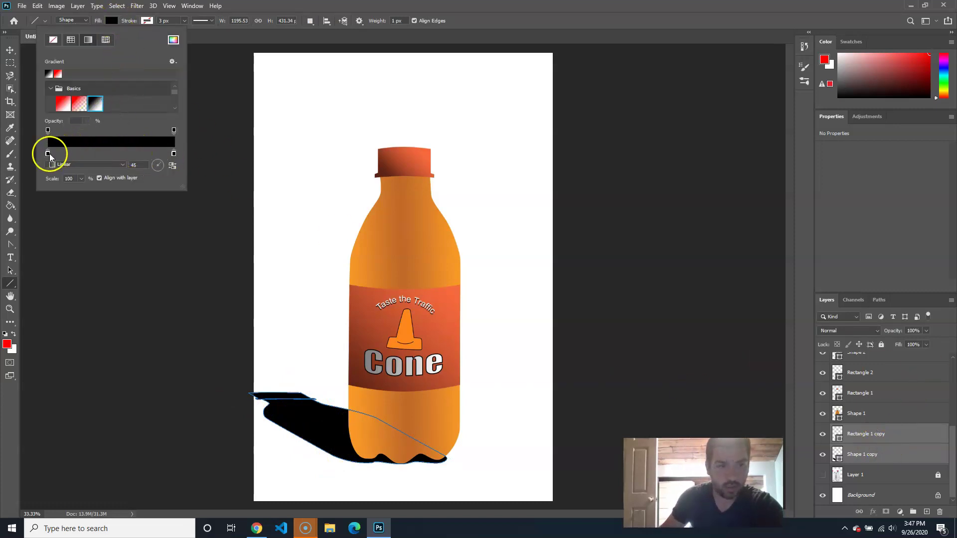
pyautogui.click(174, 131)
pyautogui.click(87, 121)
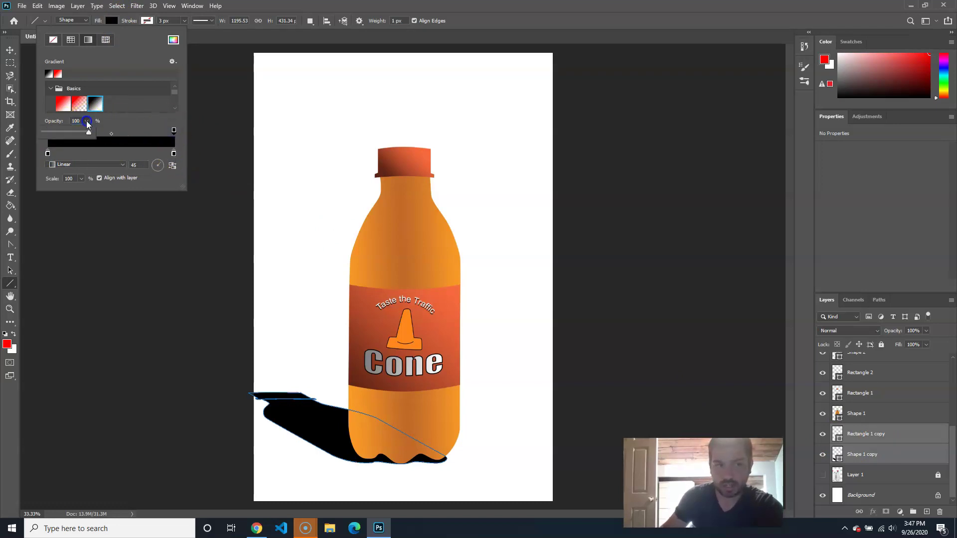
pyautogui.moveTo(72, 136); pyautogui.dragTo(55, 130)
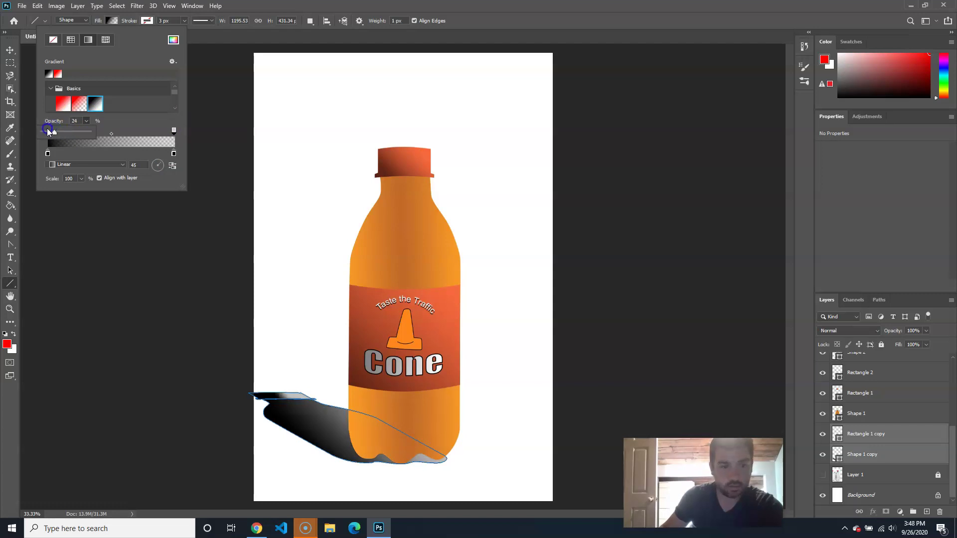
pyautogui.moveTo(48, 131); pyautogui.dragTo(49, 135)
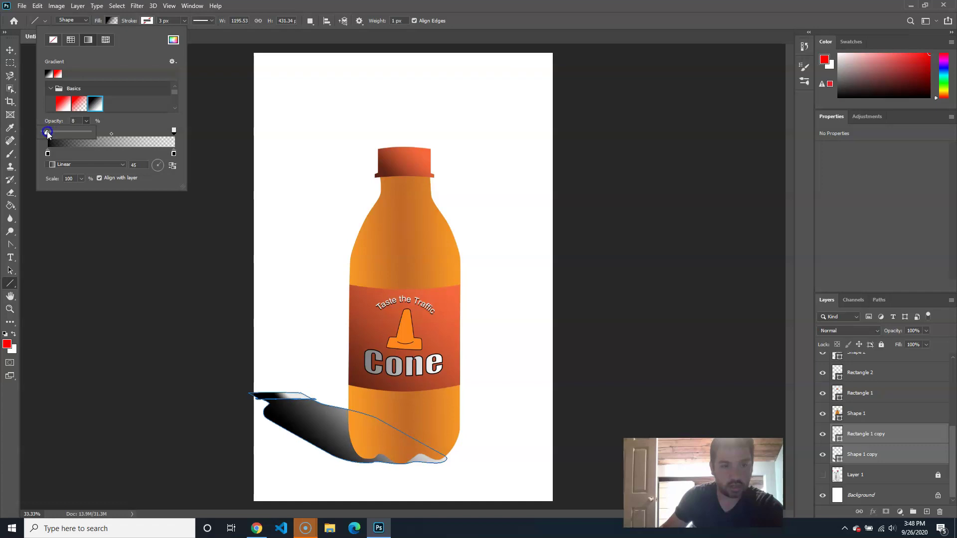
pyautogui.click(149, 121)
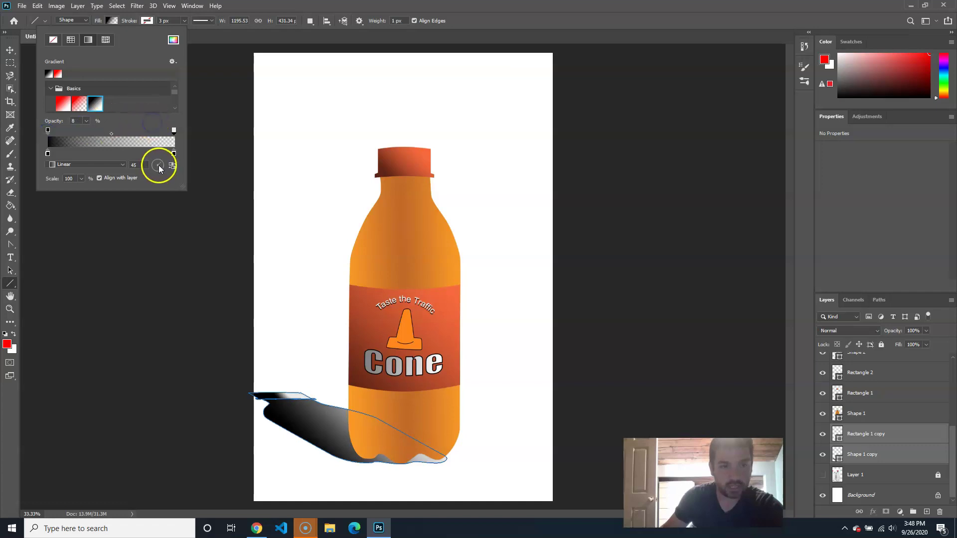
# - Rotate the shadow gradient angle from 141° to about 110°
pyautogui.click(157, 165)
pyautogui.moveTo(152, 162); pyautogui.dragTo(150, 162)
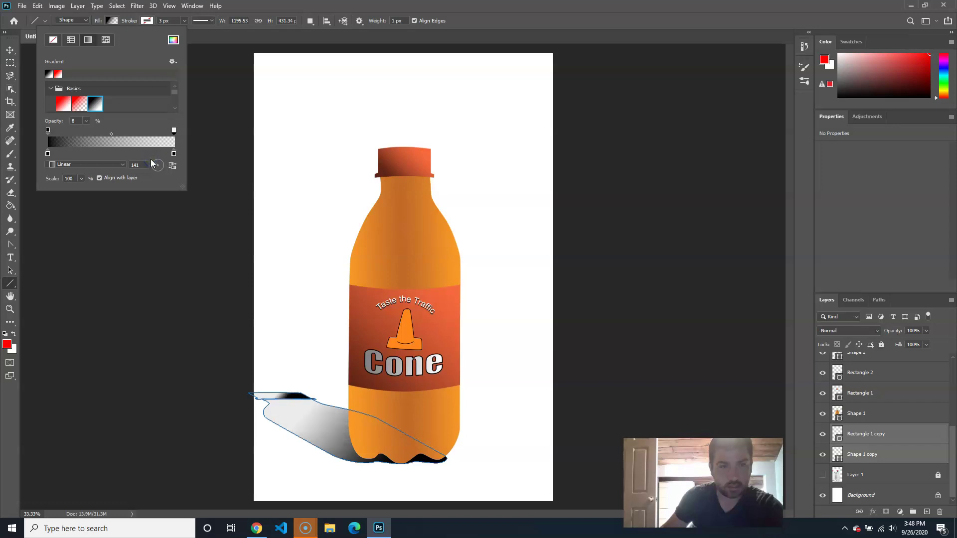
pyautogui.click(156, 164)
pyautogui.moveTo(160, 166); pyautogui.dragTo(157, 165)
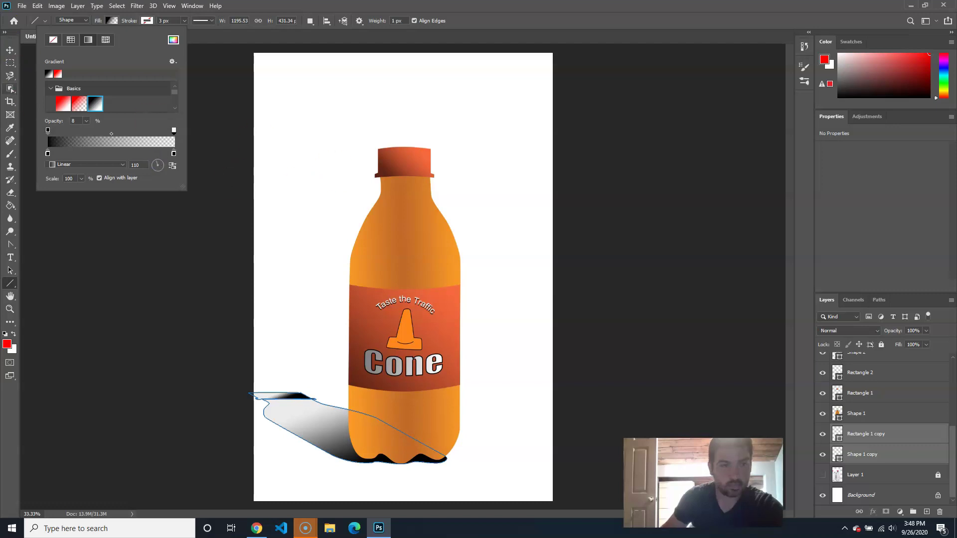
pyautogui.click(10, 50)
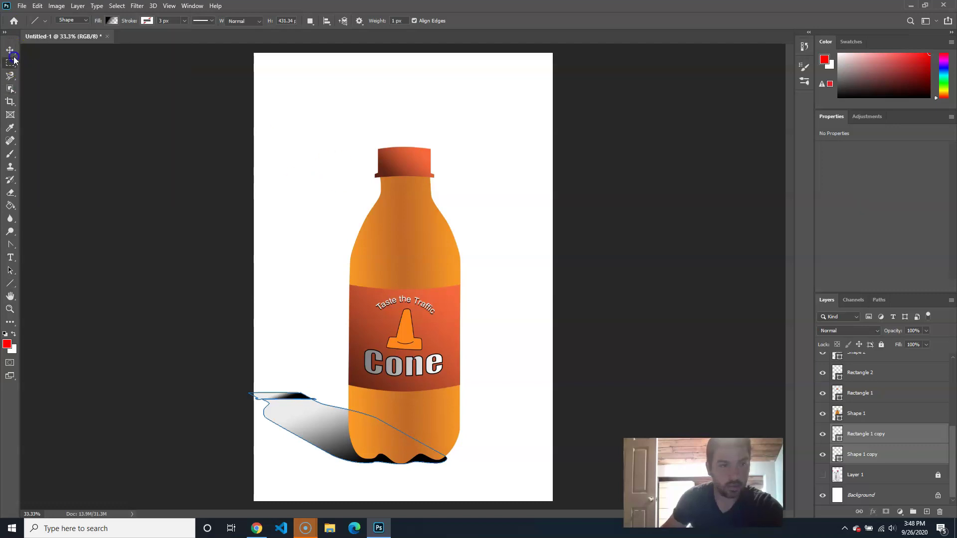
# - Delete the Rectangle 1 copy layer by dragging it to the trash
pyautogui.click(876, 454)
pyautogui.click(876, 434)
pyautogui.moveTo(878, 434); pyautogui.dragTo(940, 512)
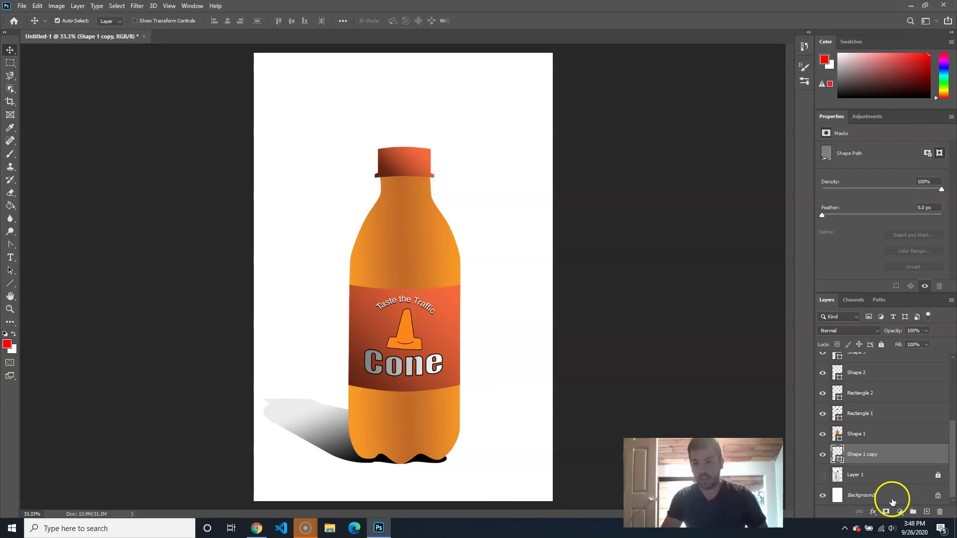
pyautogui.moveTo(858, 455); pyautogui.dragTo(930, 502)
# - Try an Outer Glow with a black-to-white gradient on the shadow, then cancel it
pyautogui.click(874, 512)
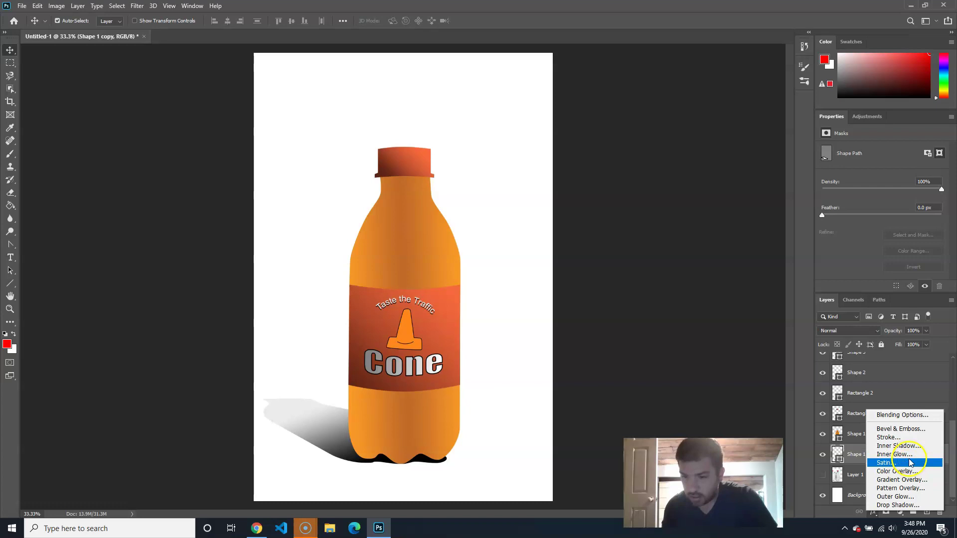
pyautogui.click(897, 498)
pyautogui.click(897, 497)
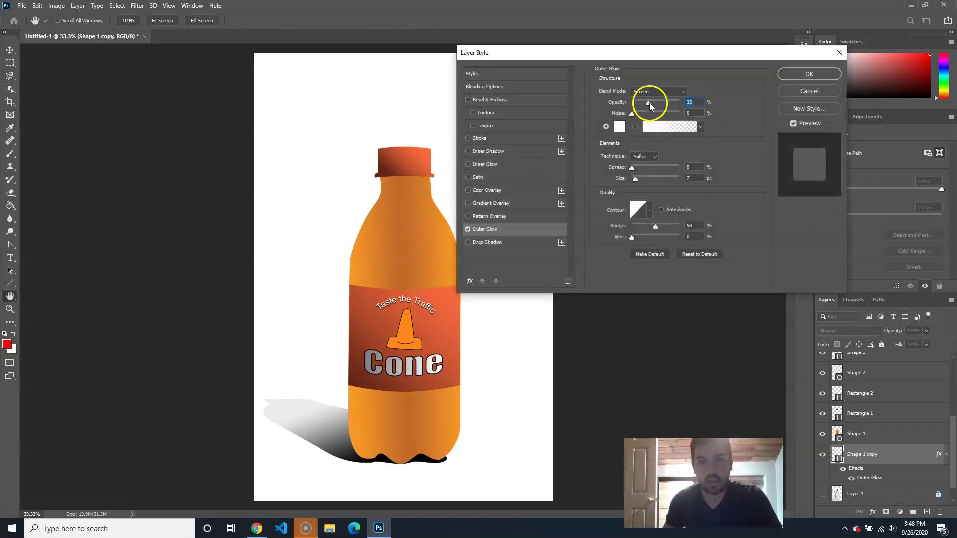
pyautogui.moveTo(647, 104); pyautogui.dragTo(682, 103)
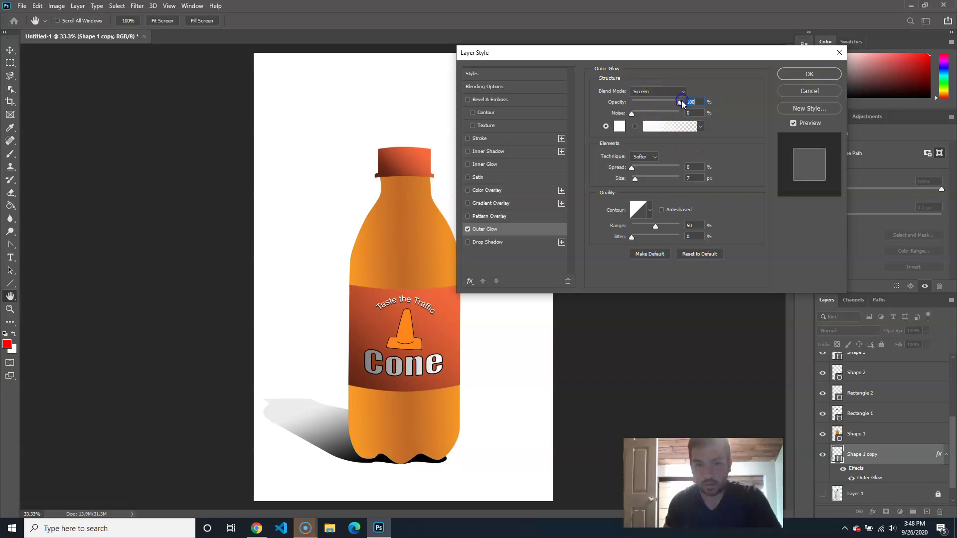
pyautogui.click(701, 126)
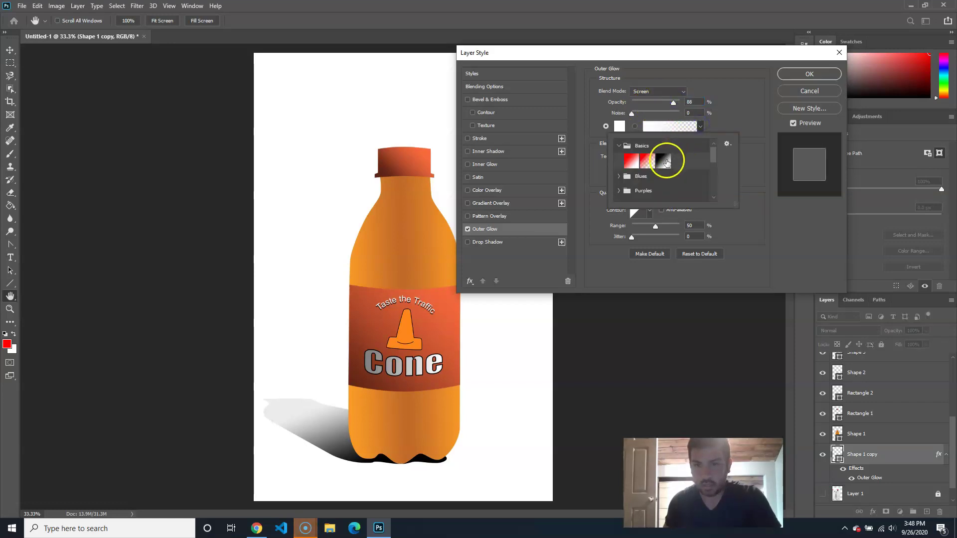
pyautogui.click(664, 160)
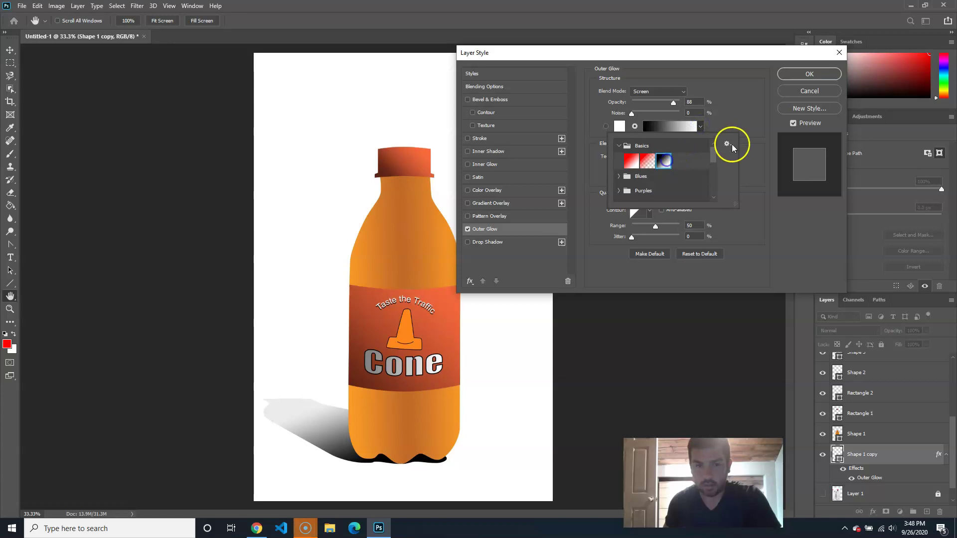
pyautogui.doubleClick(666, 161)
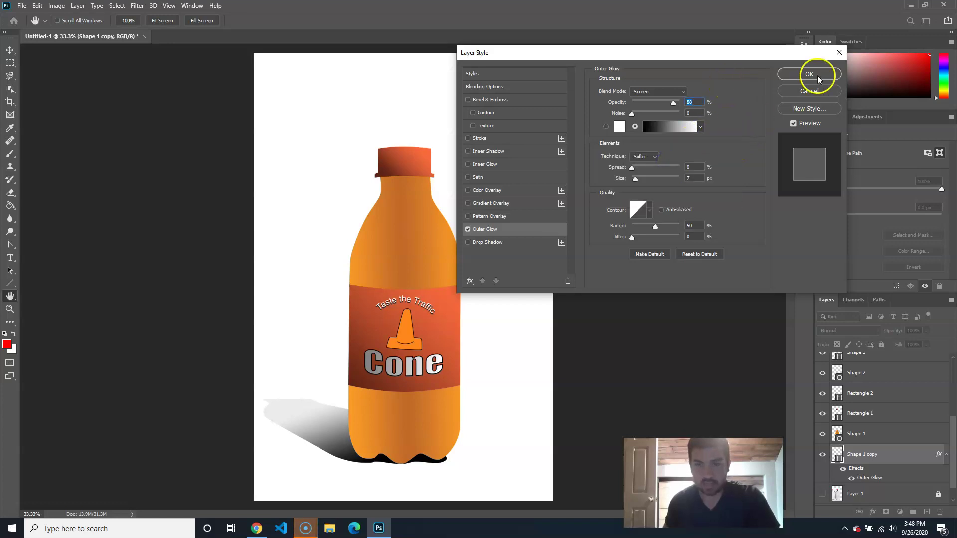
pyautogui.click(810, 90)
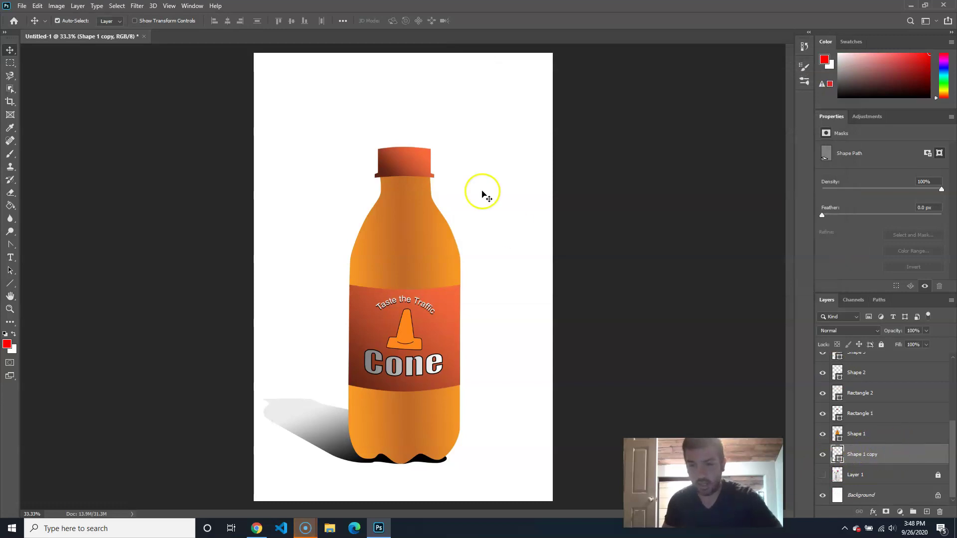
# - Convert the shadow layer to a smart object and apply a 10 px Gaussian Blur
pyautogui.click(137, 6)
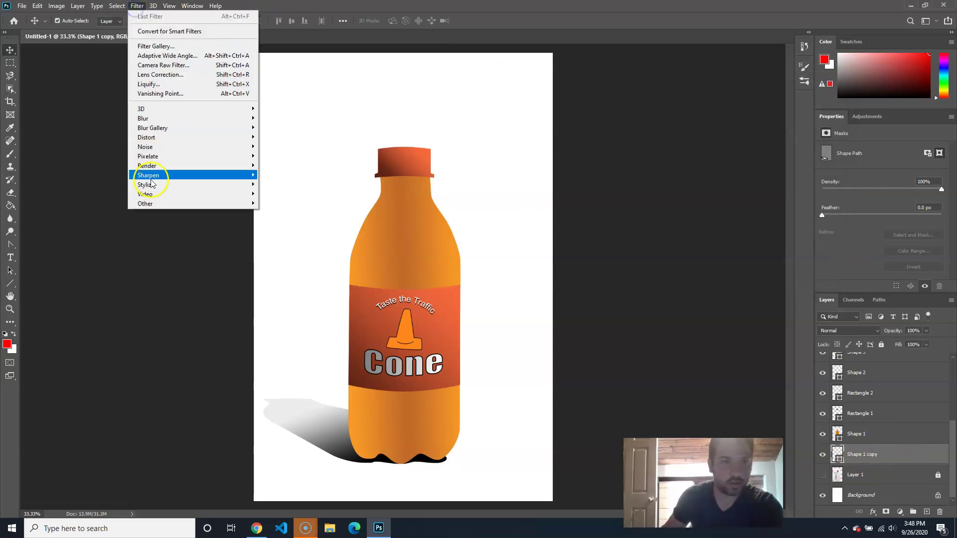
pyautogui.moveTo(150, 120)
pyautogui.click(297, 185)
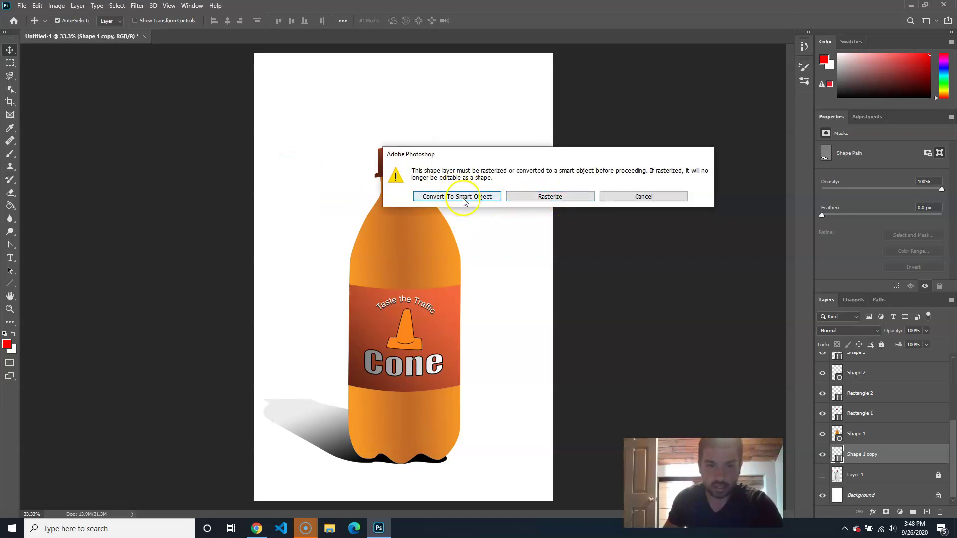
pyautogui.click(462, 198)
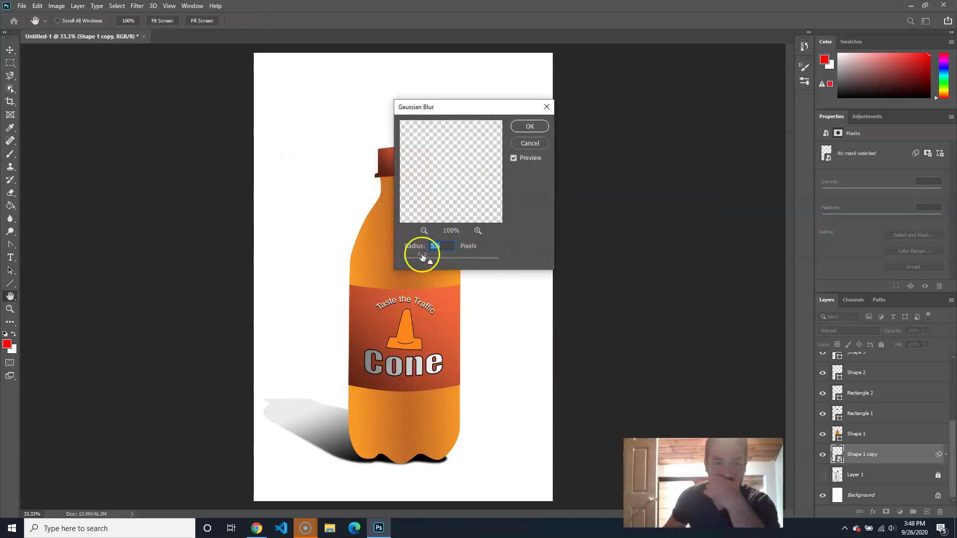
pyautogui.moveTo(439, 265)
pyautogui.mouseDown()
pyautogui.moveTo(453, 265)
pyautogui.moveTo(442, 263)
pyautogui.mouseUp()
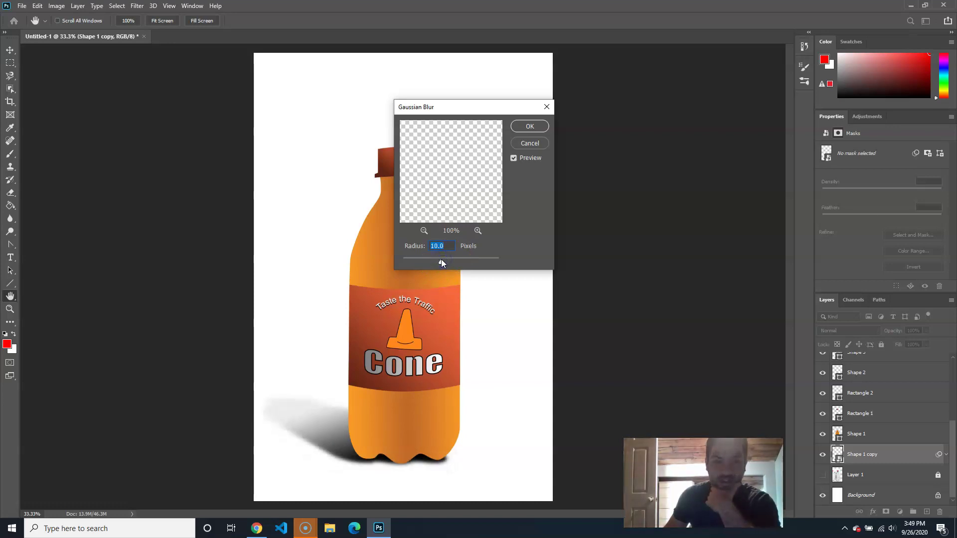
pyautogui.click(539, 128)
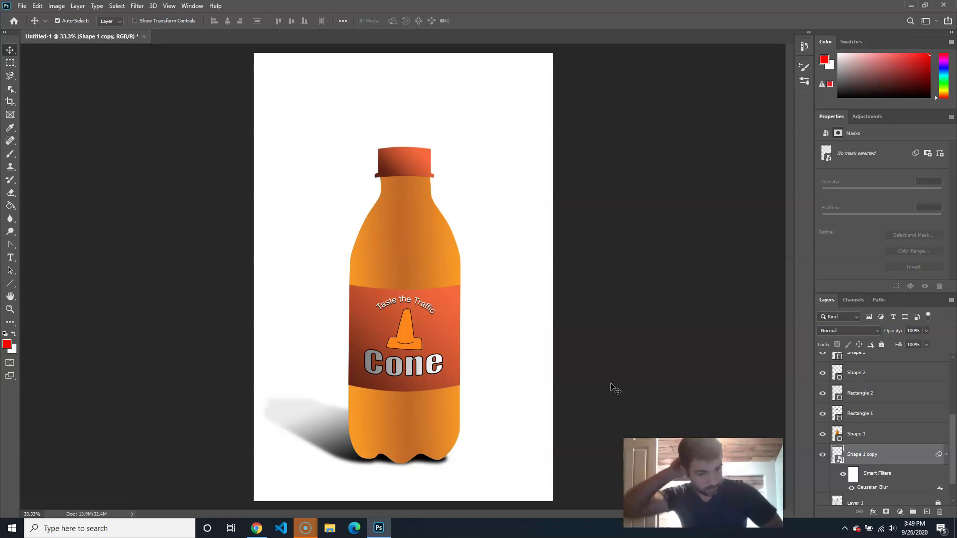
# - Add a new layer above Shape 3 and set the Freeform Pen Tool to a white fill
pyautogui.scroll(2, 872, 427)
pyautogui.click(879, 472)
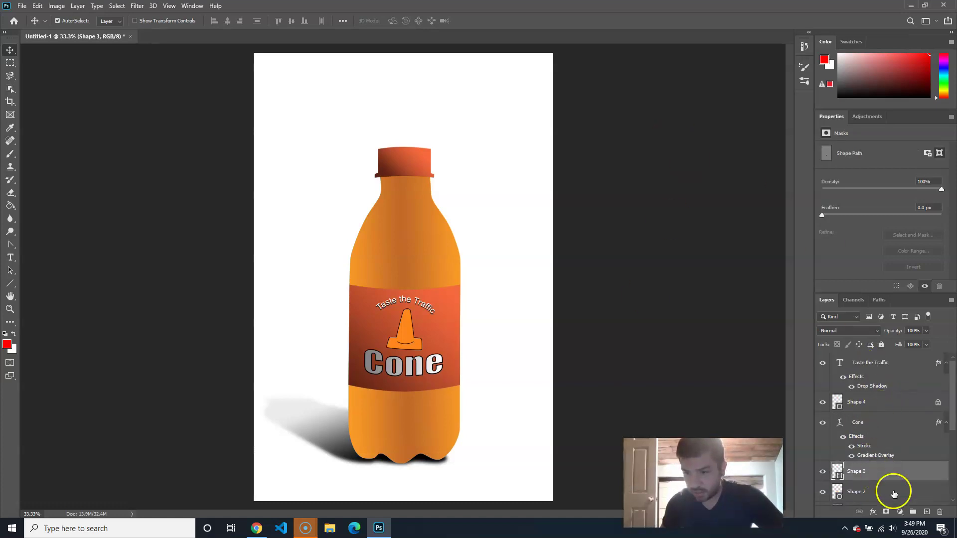
pyautogui.click(928, 513)
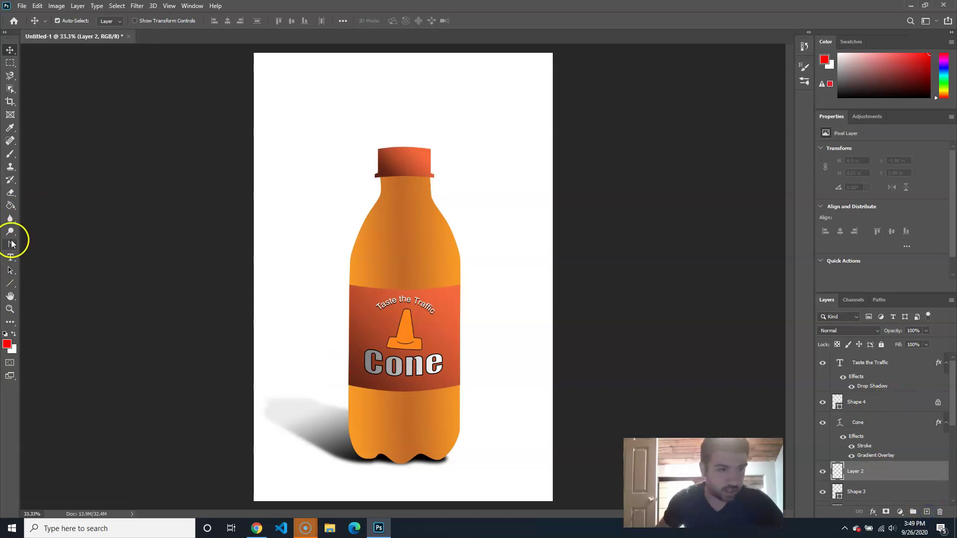
pyautogui.click(12, 263)
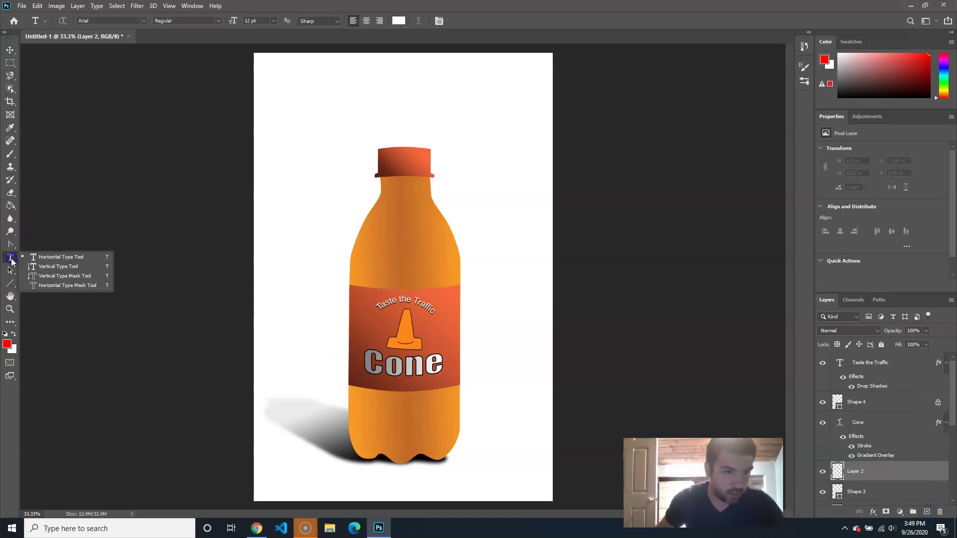
pyautogui.rightClick(10, 245)
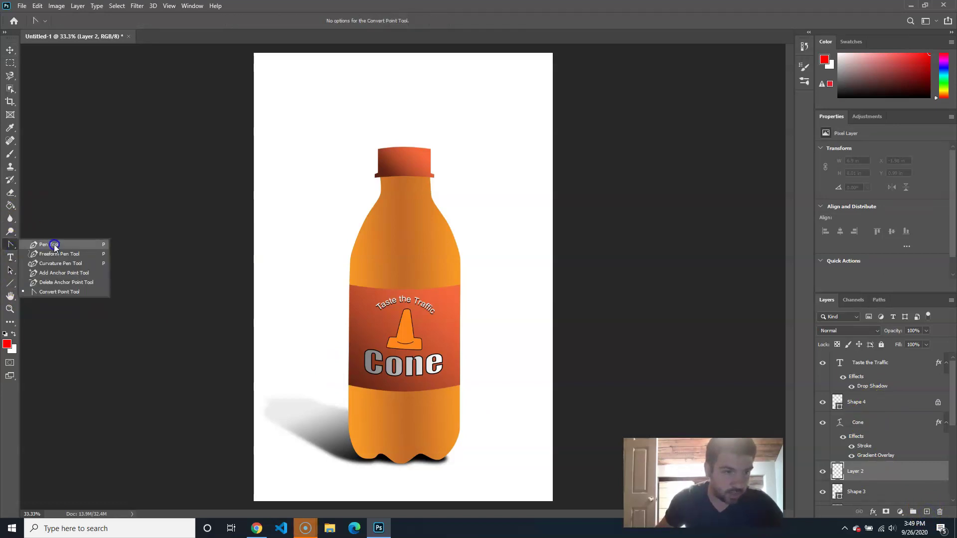
pyautogui.click(56, 255)
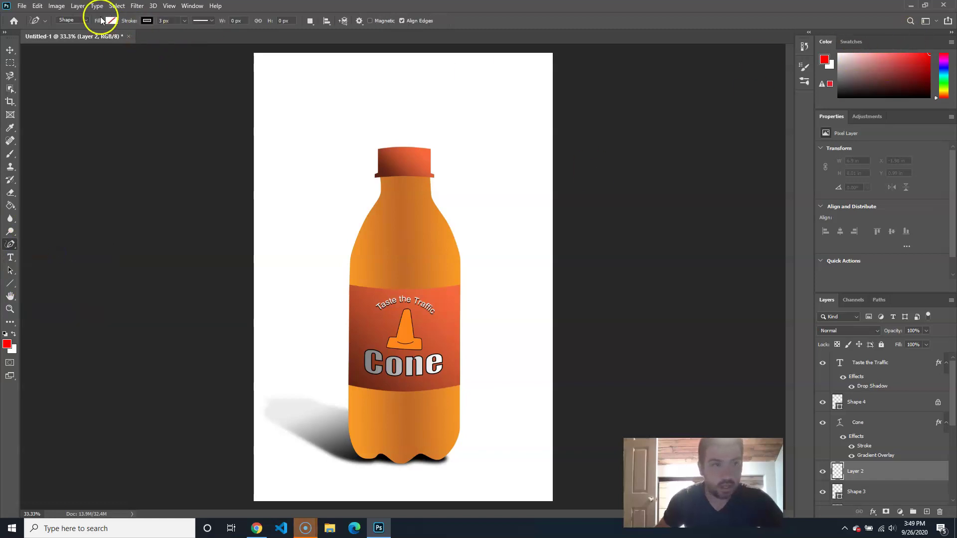
pyautogui.click(148, 21)
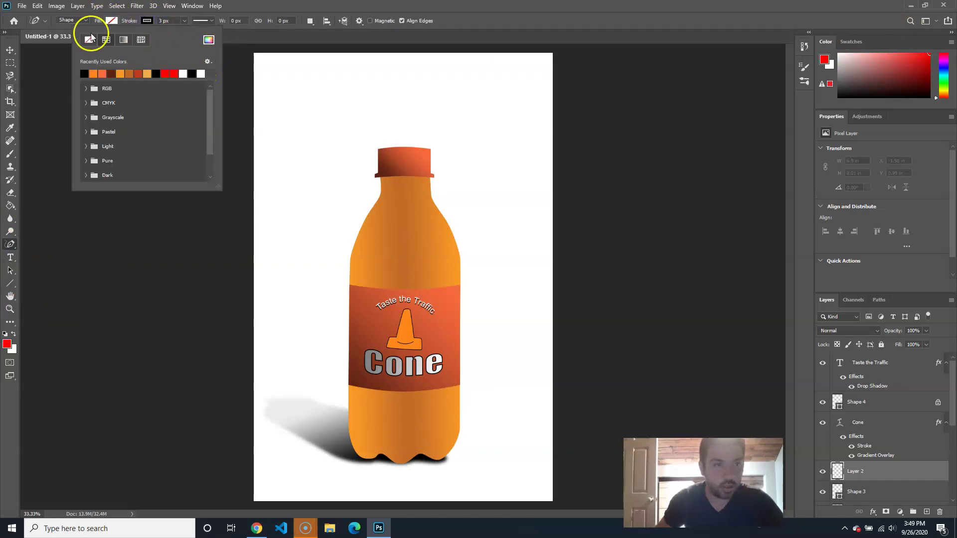
pyautogui.click(111, 21)
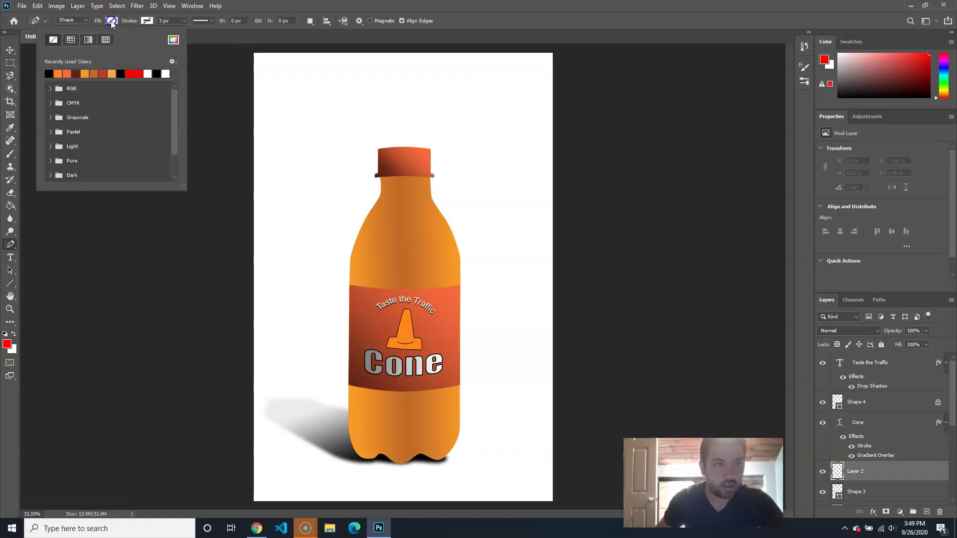
pyautogui.click(148, 73)
# - Draw a closed teardrop on the upper-right shoulder, redoing one discarded attempt, then deselect it
pyautogui.click(435, 225)
pyautogui.click(441, 215)
pyautogui.moveTo(438, 241); pyautogui.dragTo(432, 230)
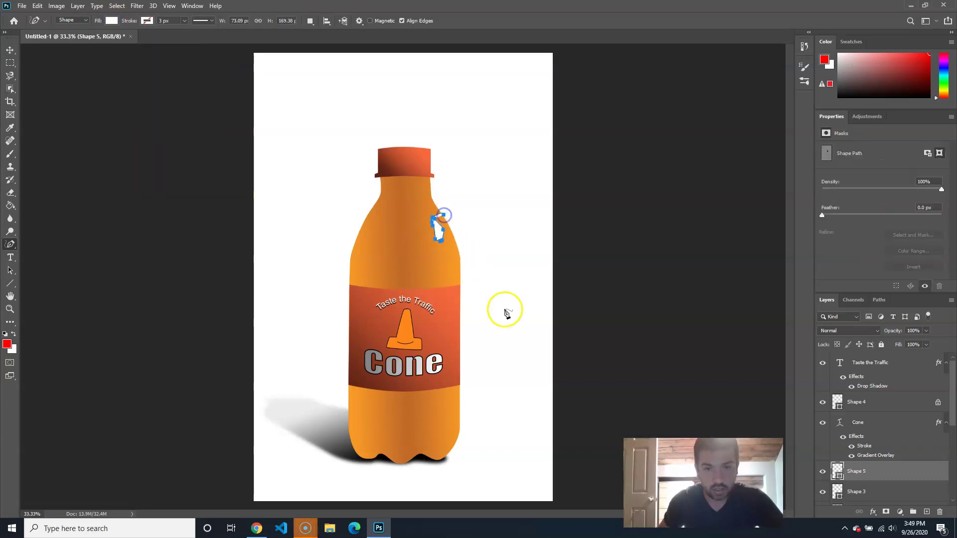
pyautogui.hotkey('ctrl', 'z')
pyautogui.click(431, 220)
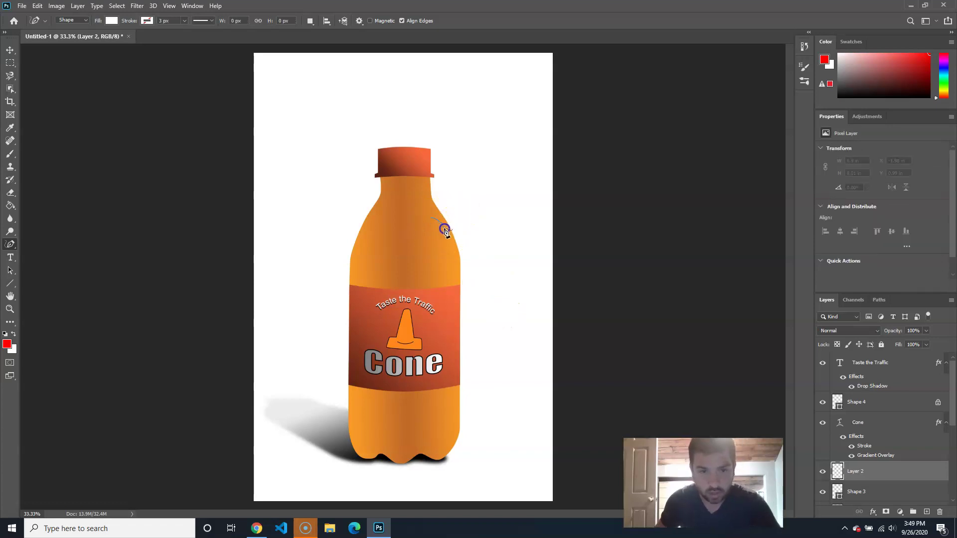
pyautogui.moveTo(439, 244); pyautogui.dragTo(434, 216)
pyautogui.click(431, 219)
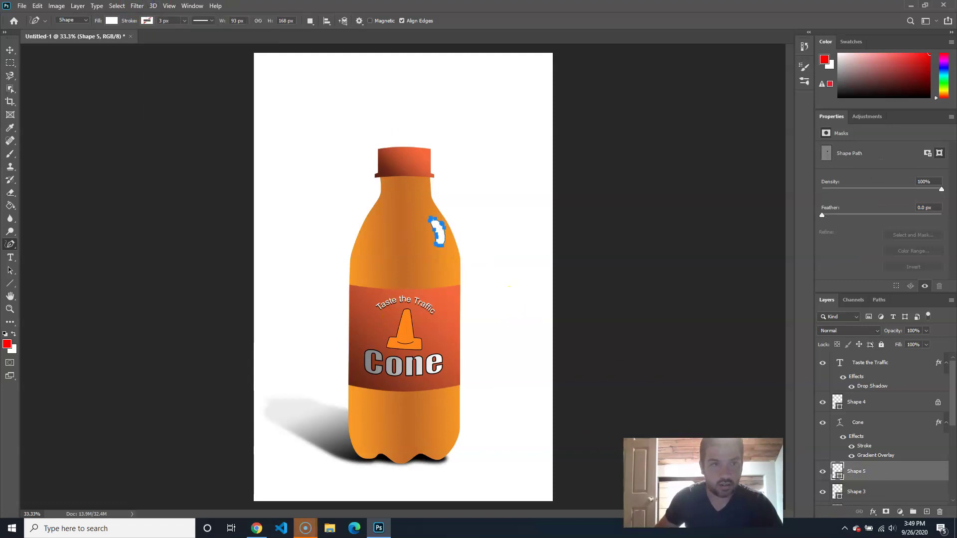
pyautogui.press('v')
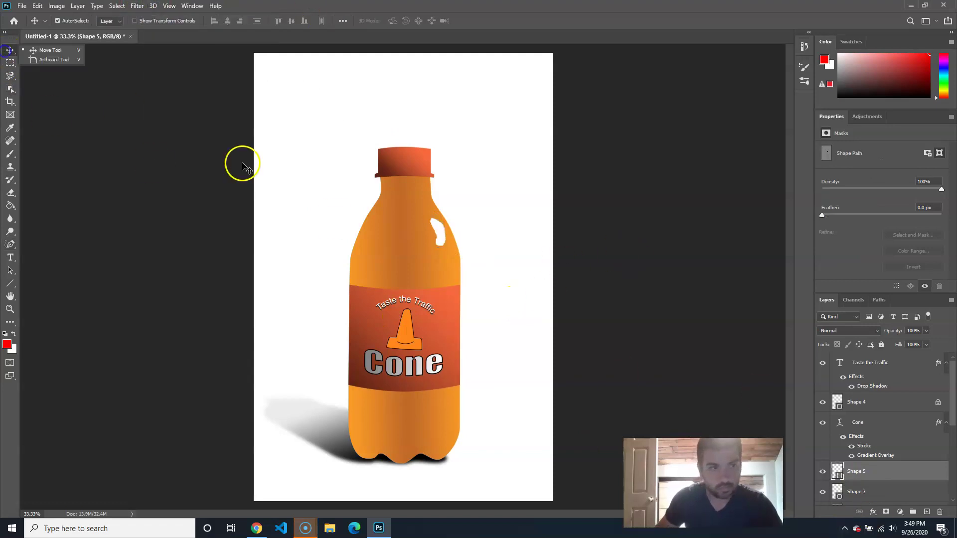
pyautogui.click(240, 160)
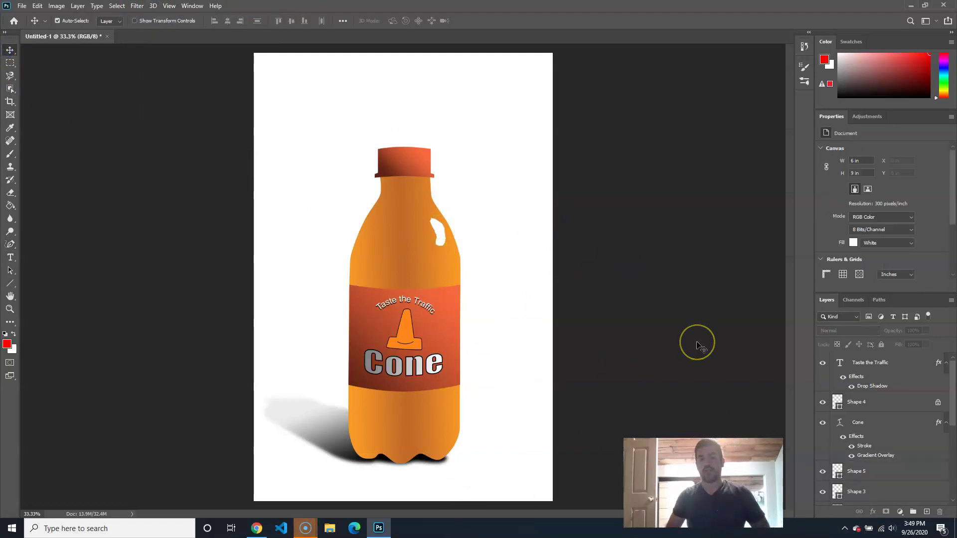